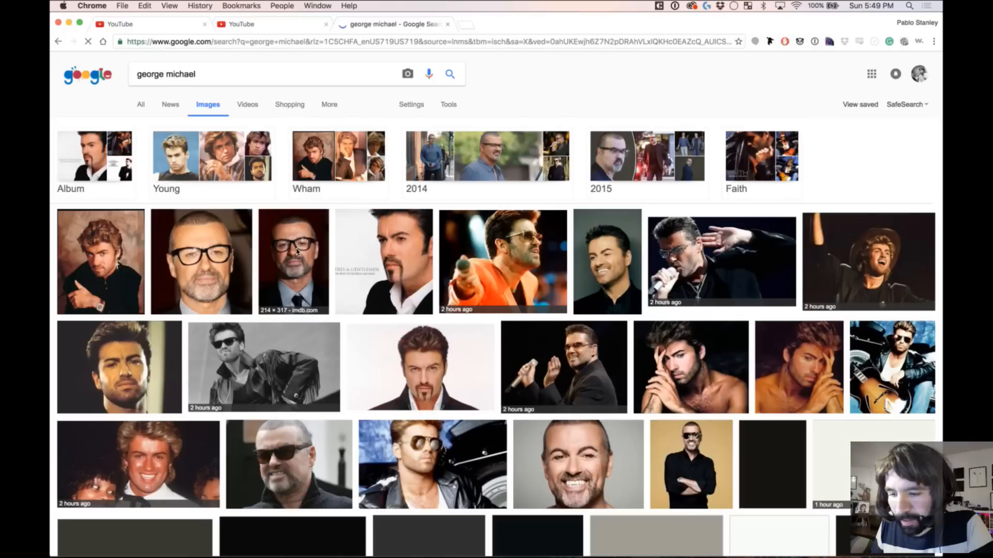
Step: Copy the black-and-white George Michael photo with the fringed leather jacket from the image results
click(281, 348)
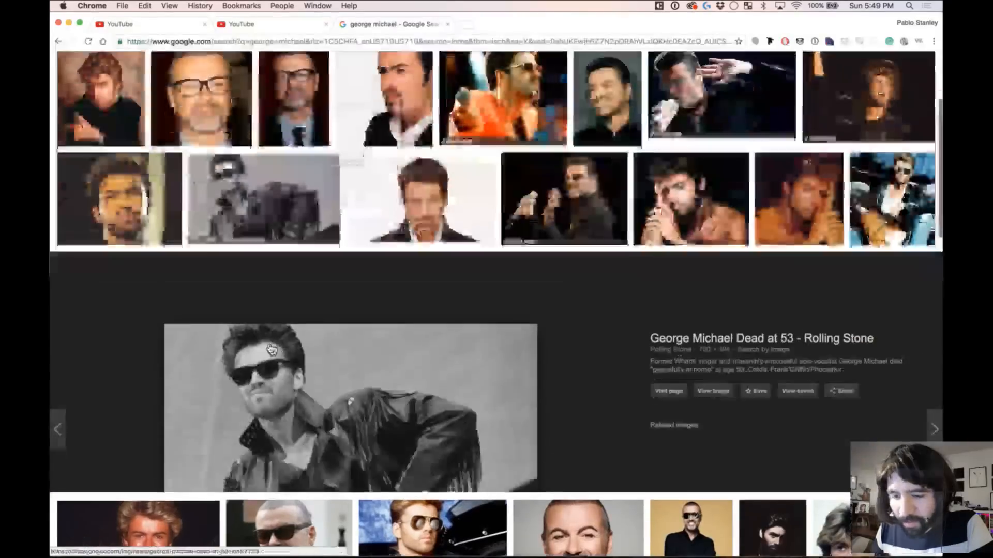
right_click(294, 292)
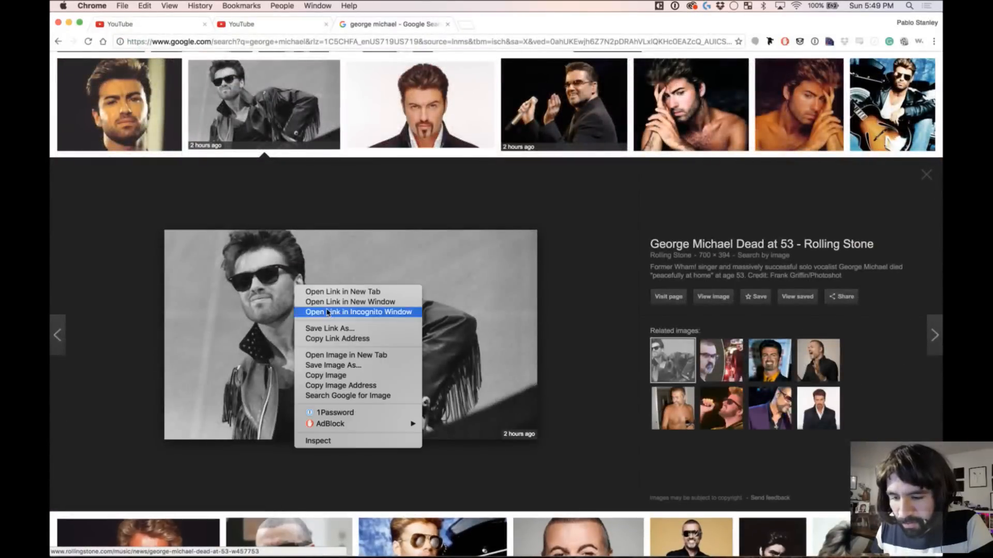
click(336, 376)
Step: Switch to Sketch and fill the large rectangle on the copy-intro artboard with the copied photo using the Clipboard Fill plugin
key(super+Tab)
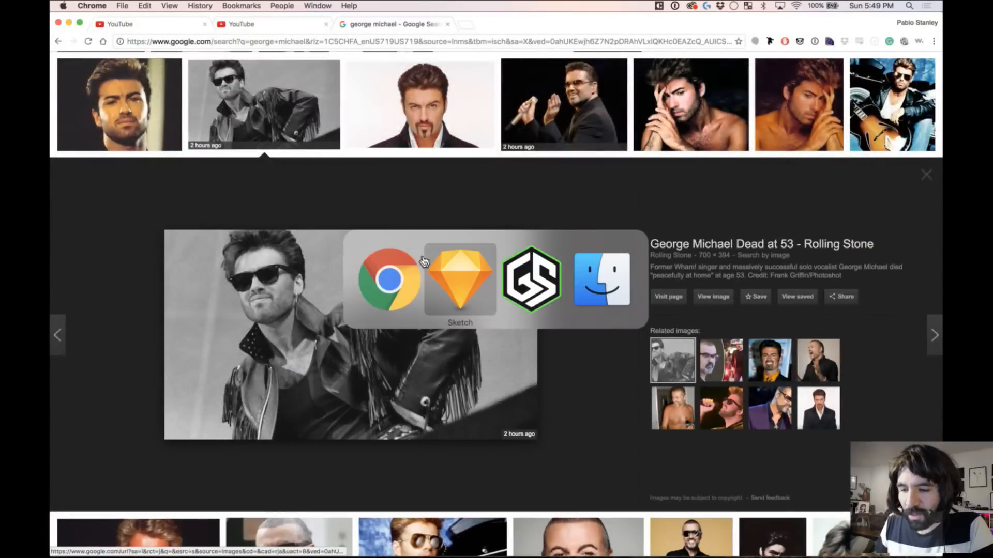
click(653, 205)
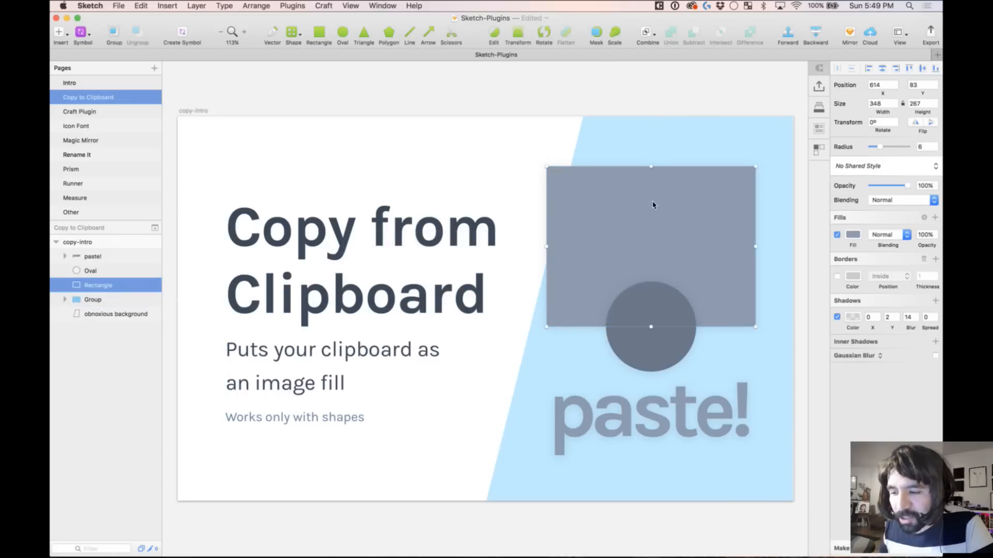
right_click(653, 206)
click(588, 171)
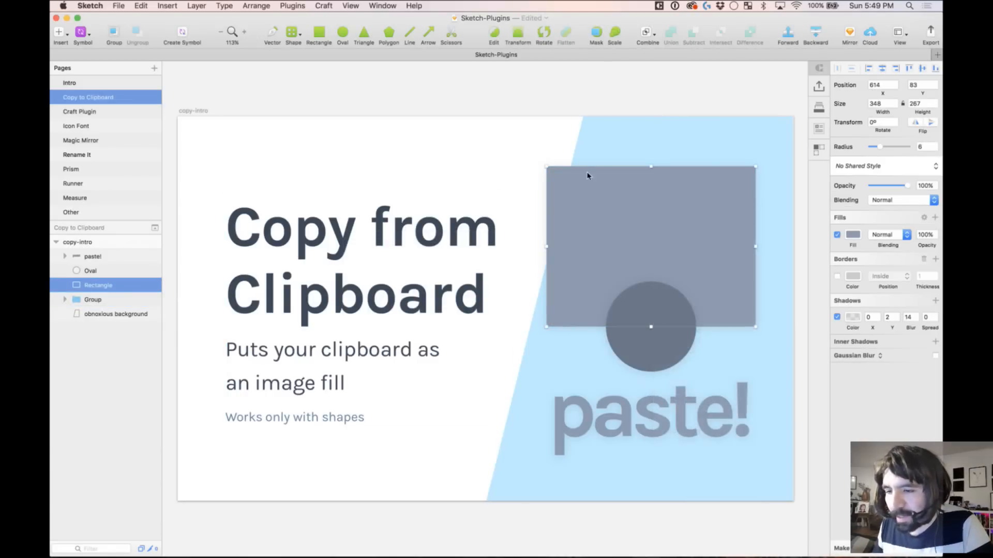
click(285, 8)
mouse_move(308, 18)
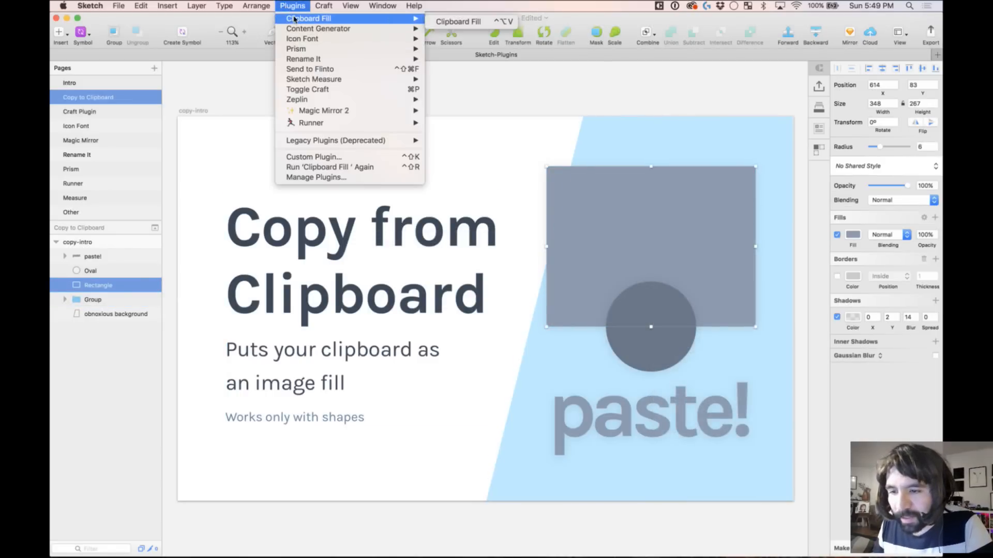
click(455, 19)
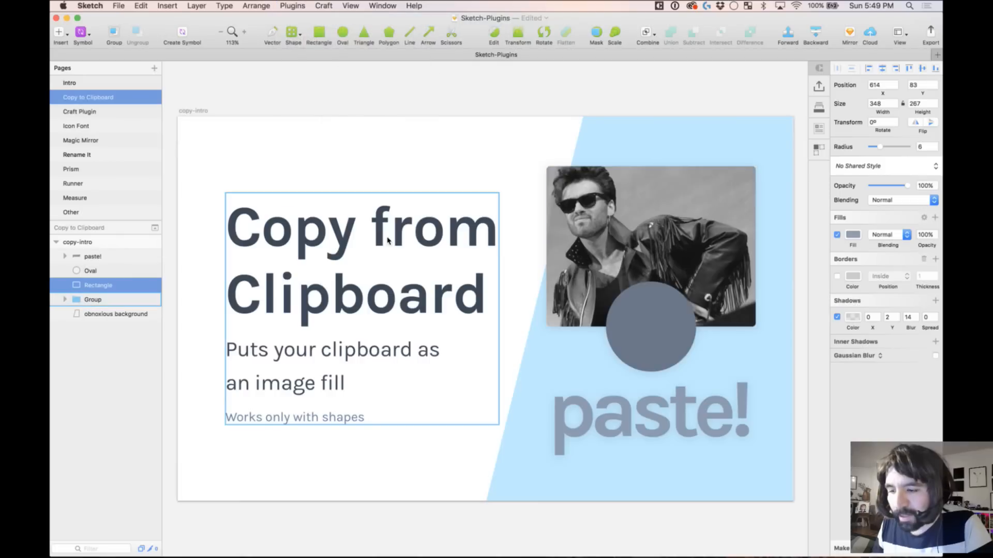
click(399, 86)
Step: Switch to Chrome and copy the "Kissing a Fool" George Michael photo from the image results
key(super+Tab)
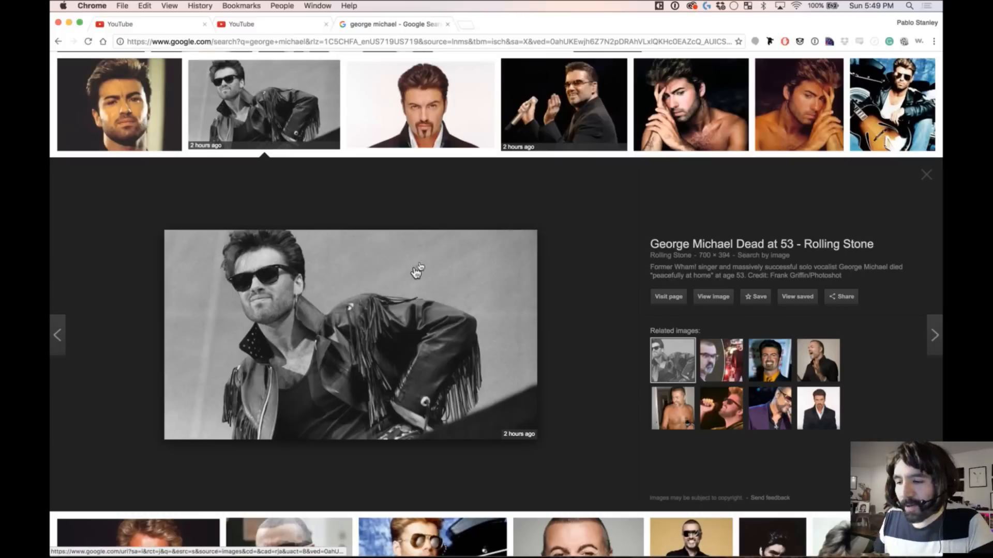
click(668, 92)
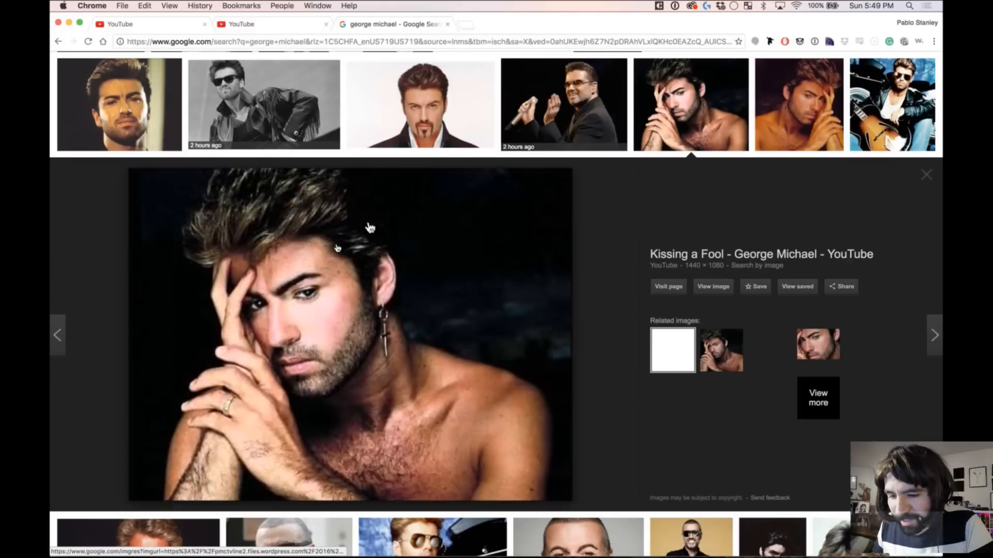
right_click(304, 257)
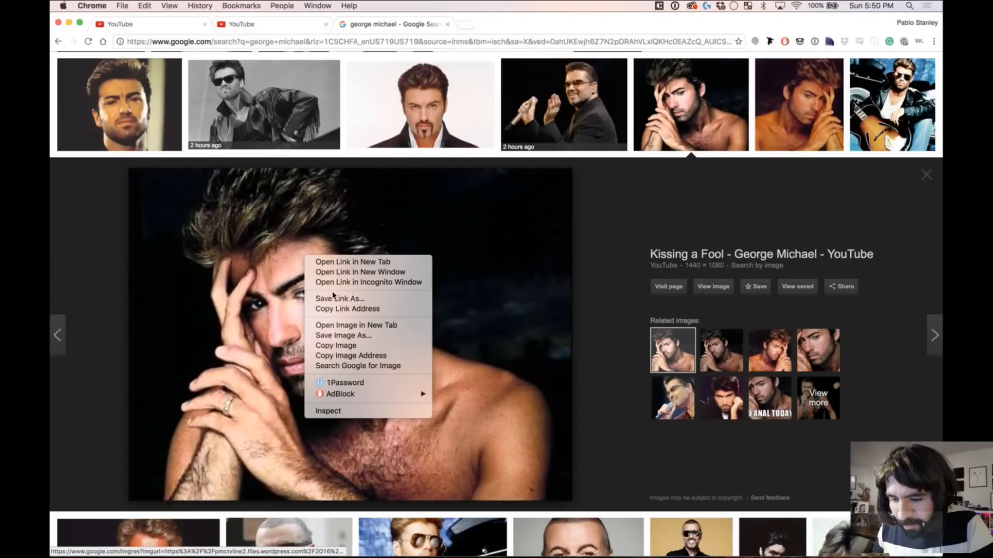
click(336, 346)
Step: Switch to Sketch, fill the oval and the "paste!" lettering with the copied photo using Clipboard Fill, and select the letter "a" path
key(super+Tab)
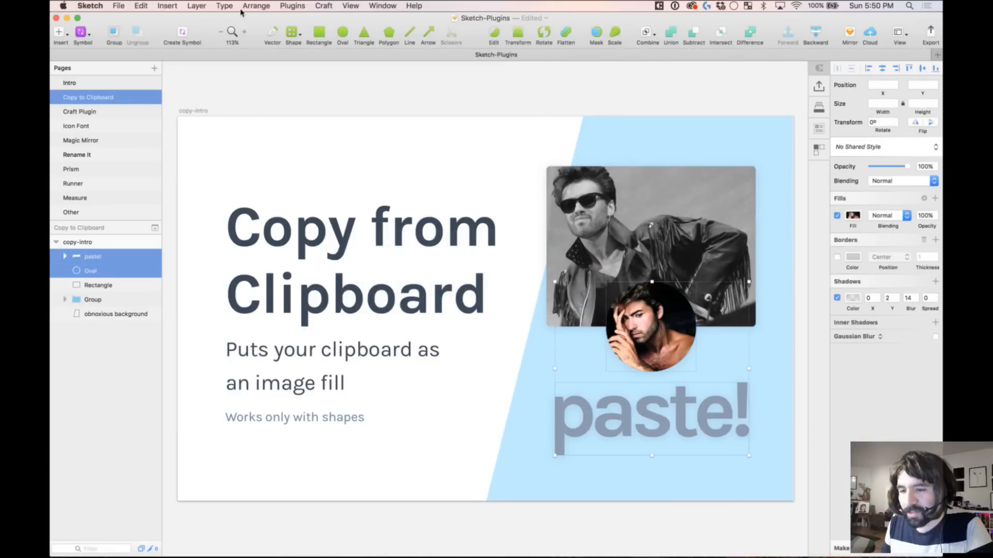
click(293, 6)
mouse_move(309, 19)
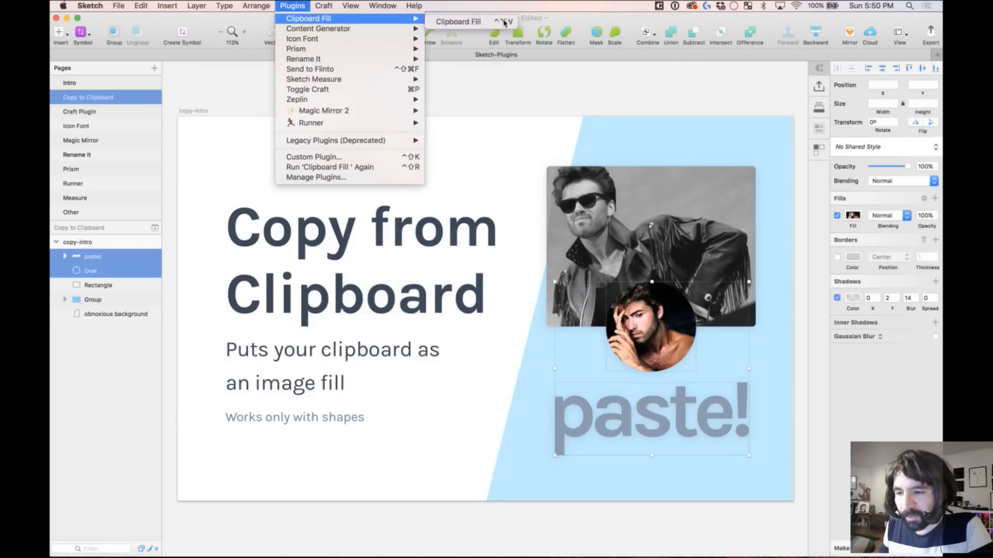
click(504, 21)
click(589, 73)
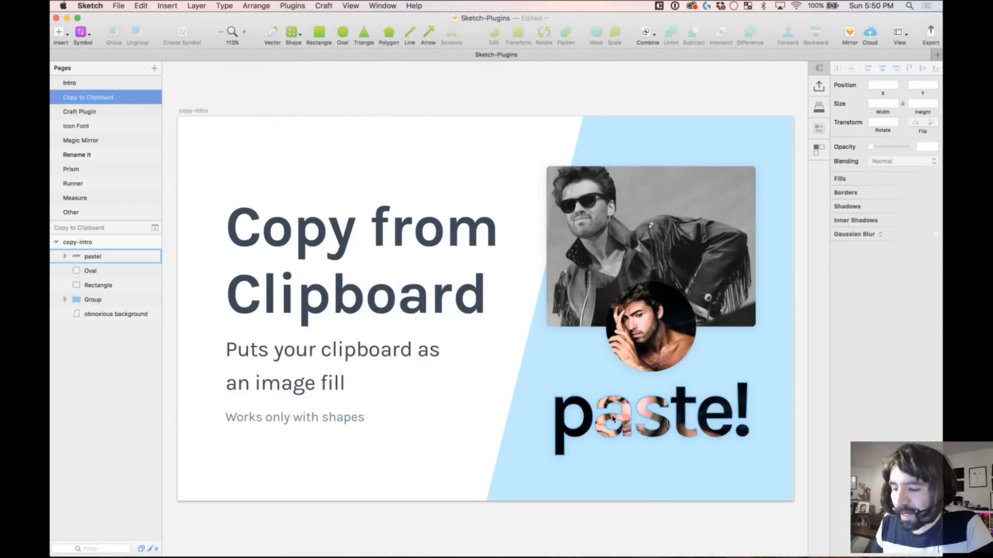
click(626, 411)
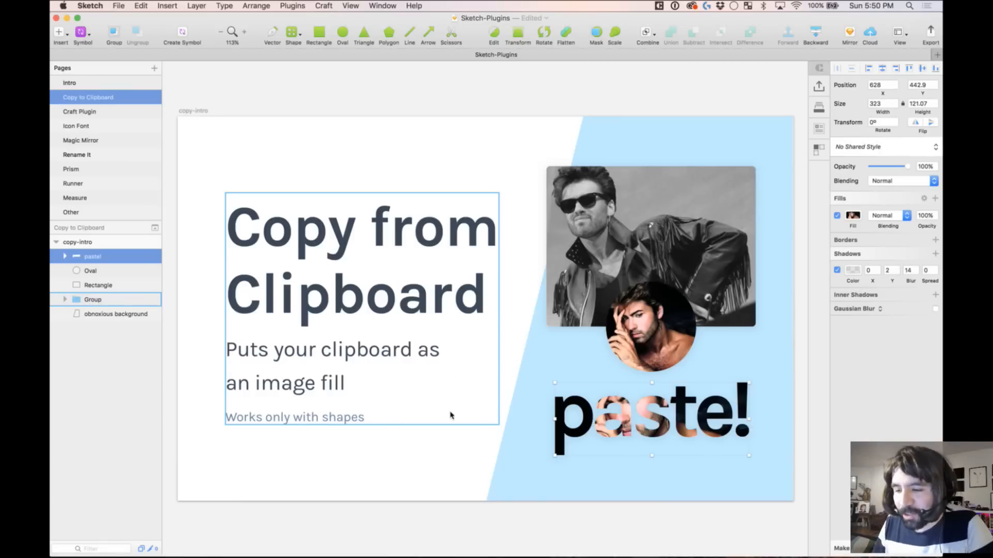
double_click(629, 421)
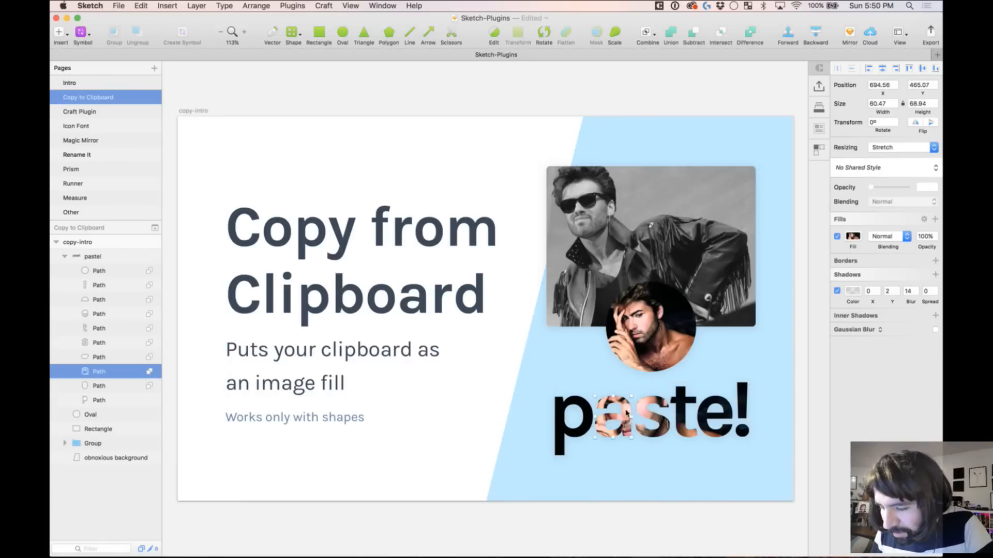
Step: Switch to Chrome and copy the George Michael photo with the acoustic guitar from the image results
key(super+Tab)
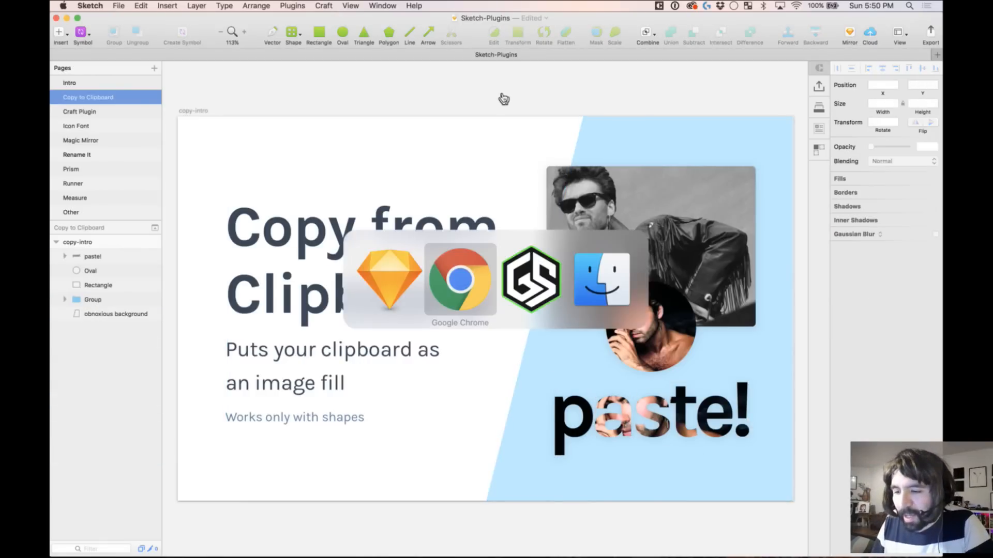
scroll(665, 126, up, 2)
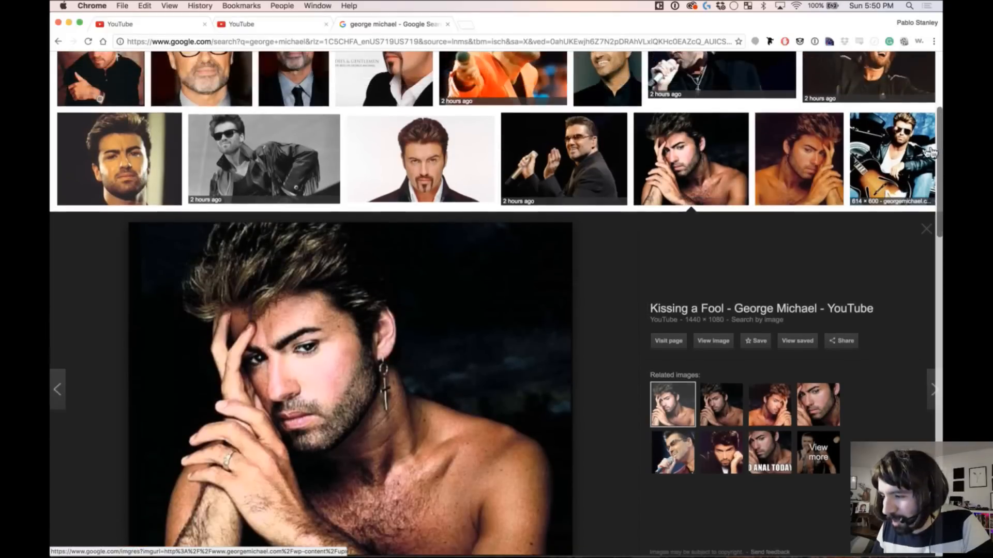
click(890, 155)
right_click(317, 287)
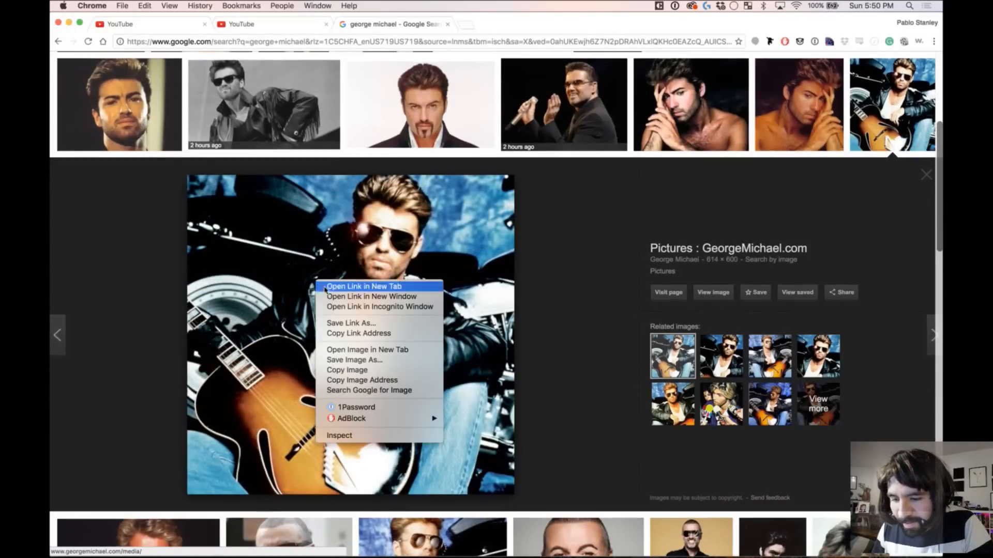
click(401, 370)
Step: Switch to Sketch and replace the "paste!" lettering's image fill with the copied guitar photo using Clipboard Fill
key(super+Tab)
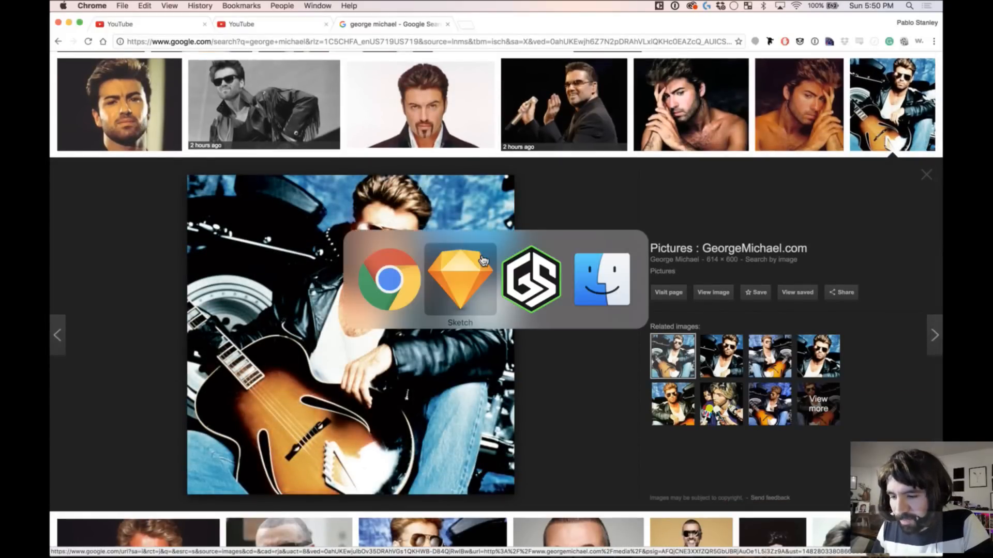
click(656, 404)
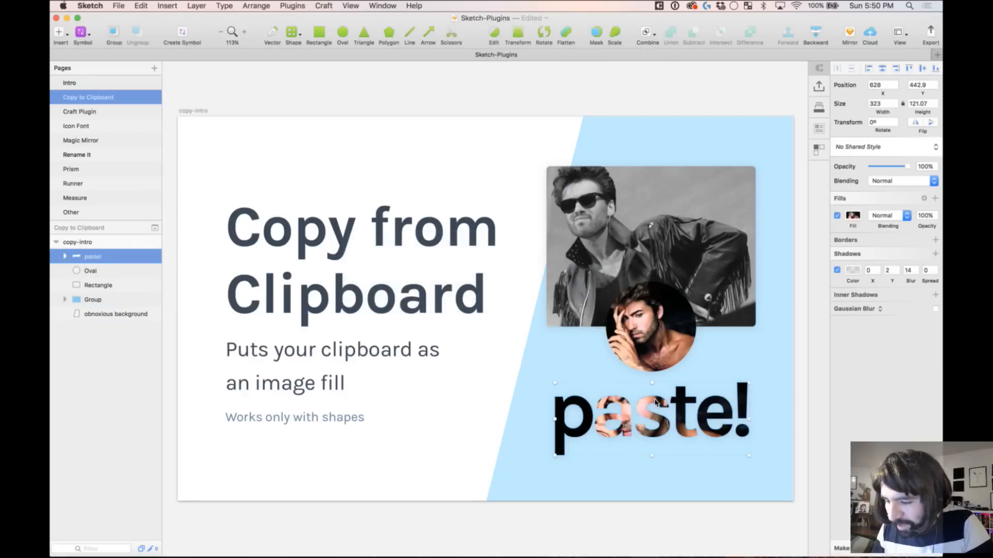
click(293, 6)
mouse_move(298, 19)
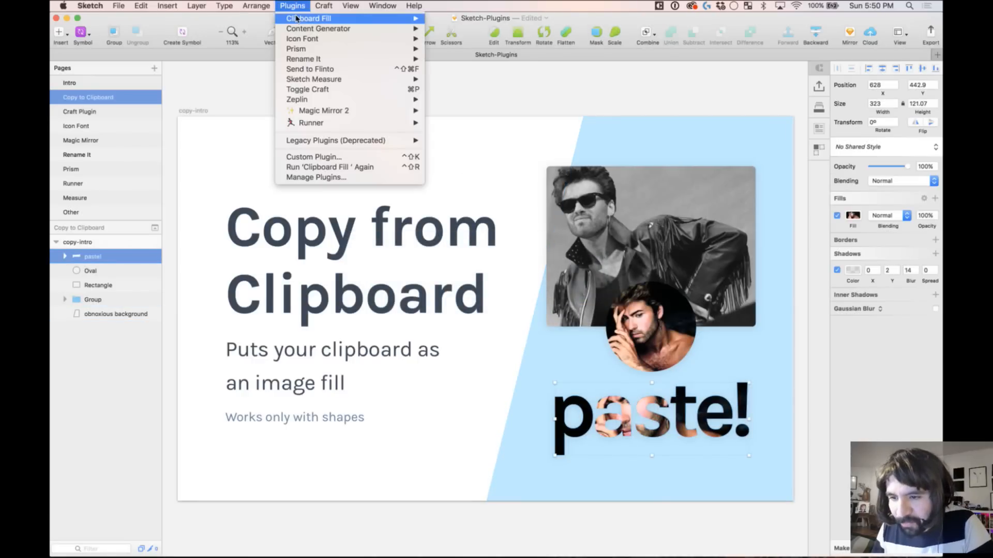
click(465, 21)
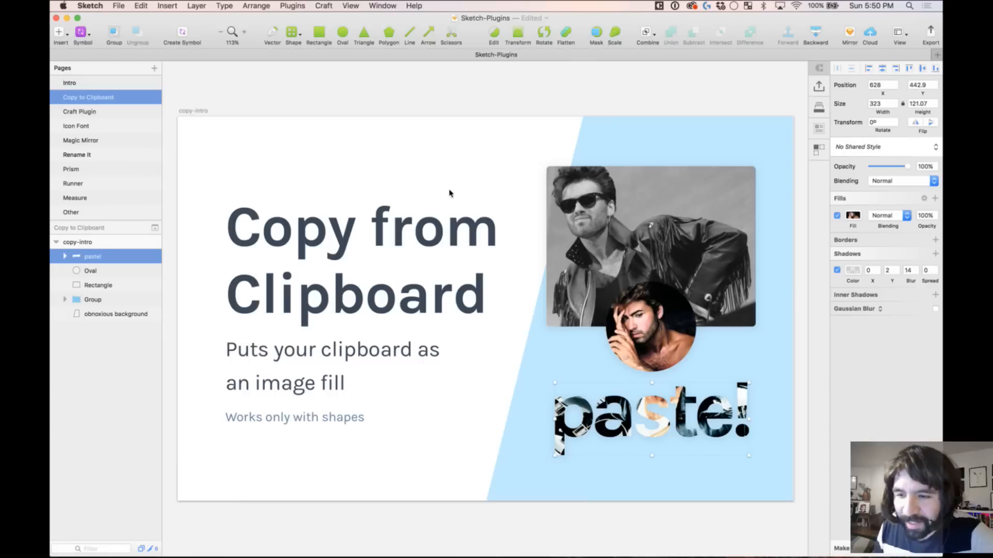
click(294, 6)
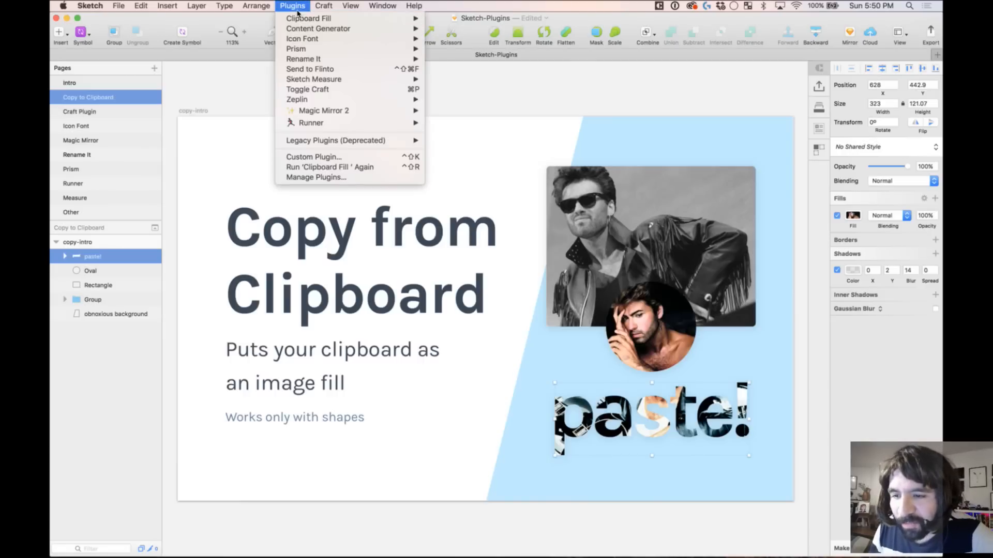
click(246, 95)
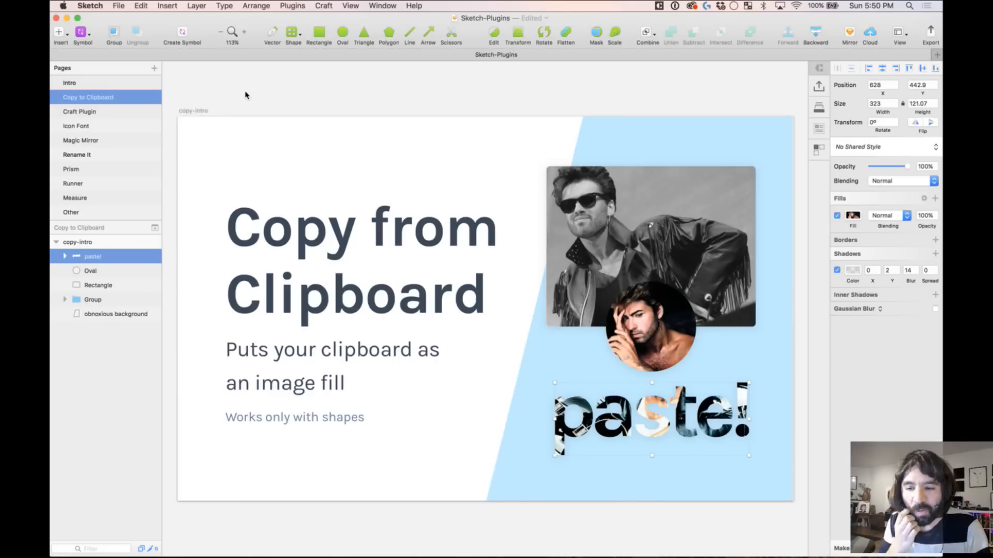
Step: Open the Craft Plugin page and go to its demo-data-duplicate artboard
click(116, 113)
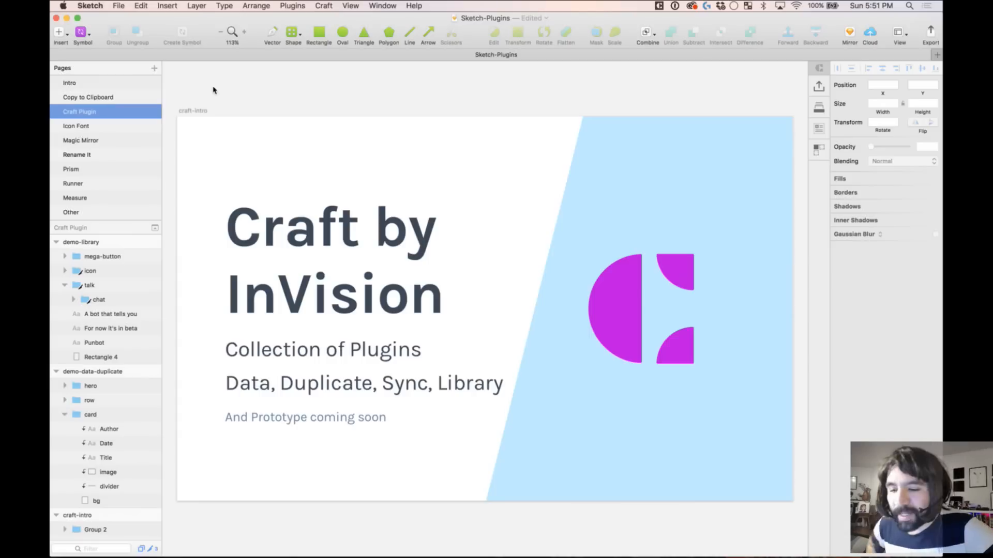
click(410, 385)
click(439, 95)
scroll(439, 95, down, 3)
scroll(681, 415, right, 10)
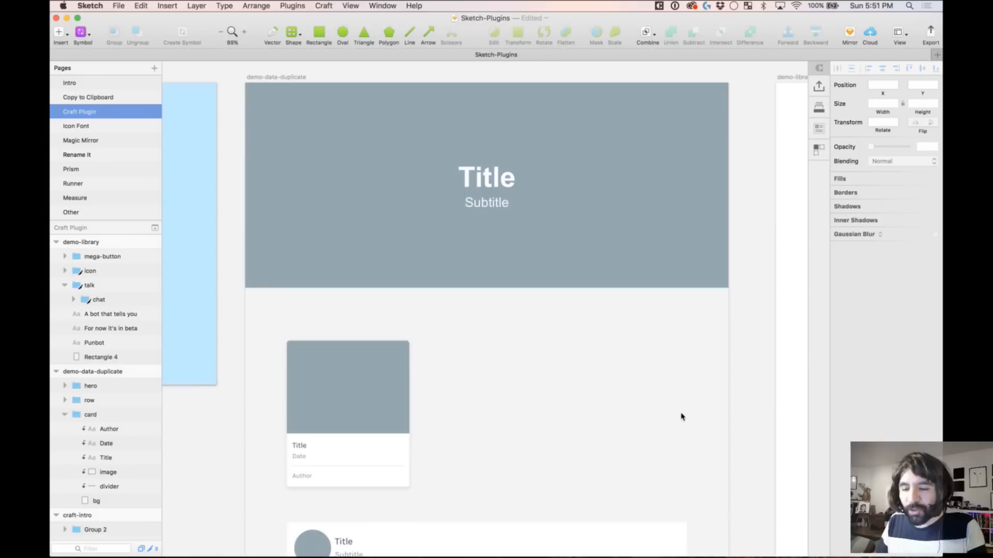
Step: Review the Craft Manager's list of tools for Sketch, and close it
click(659, 7)
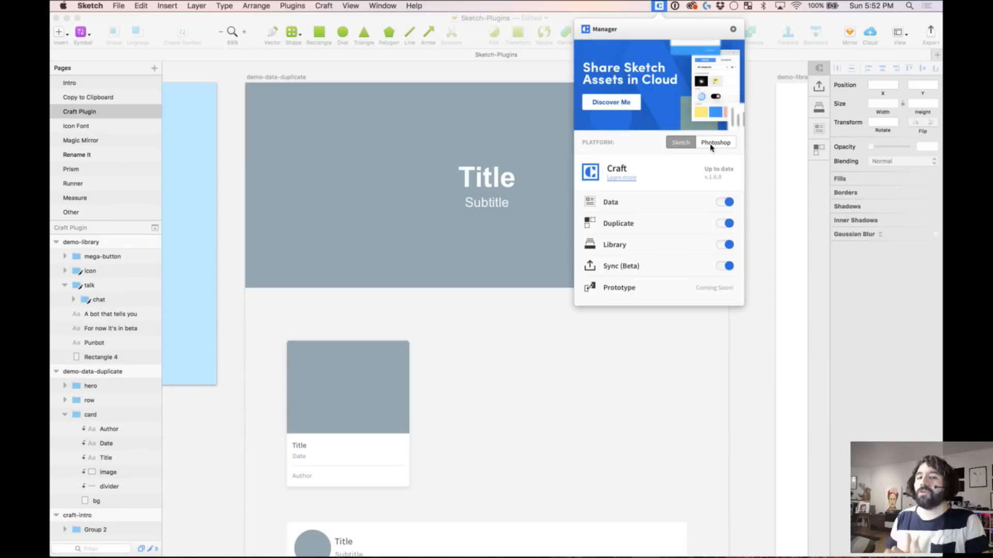
click(766, 125)
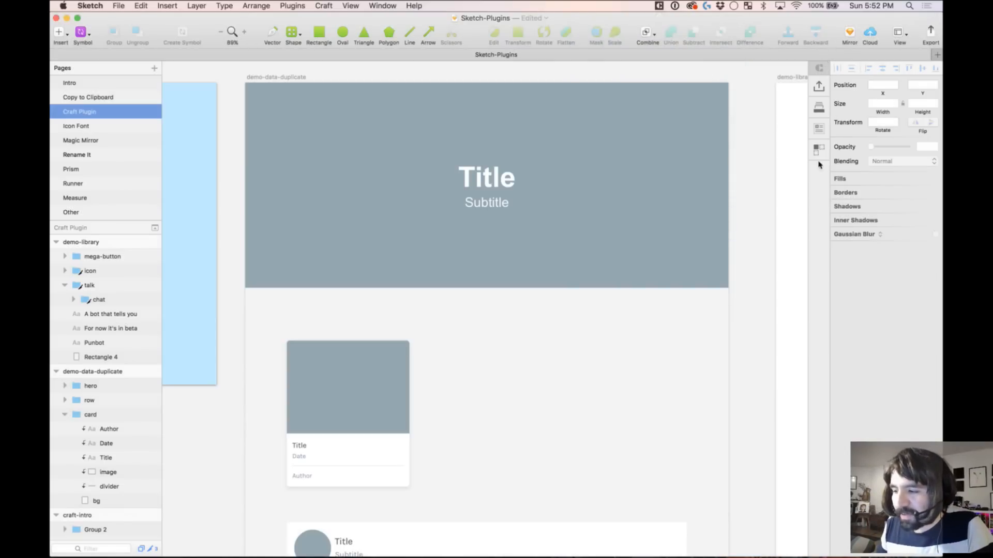
Step: Hide the Craft panel and show it again
click(329, 6)
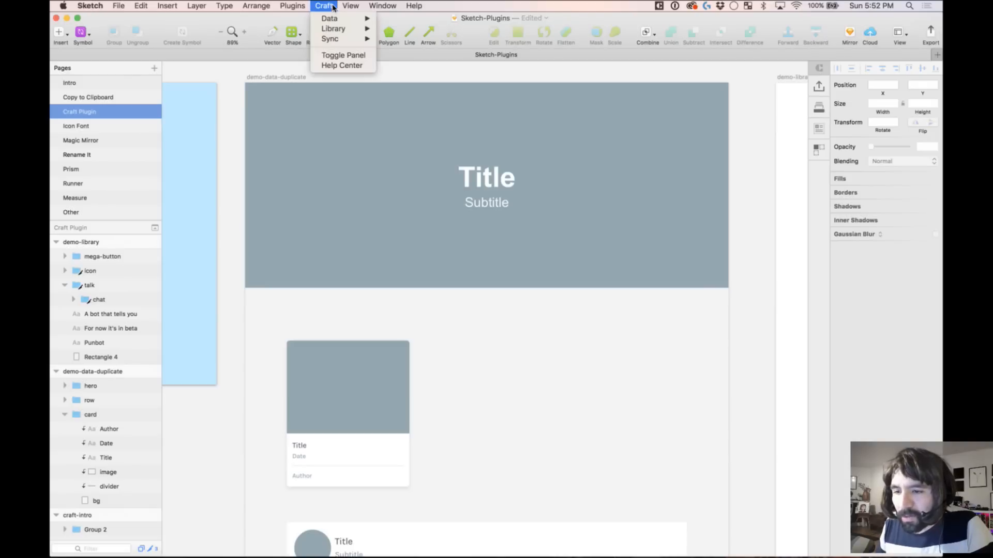
click(348, 59)
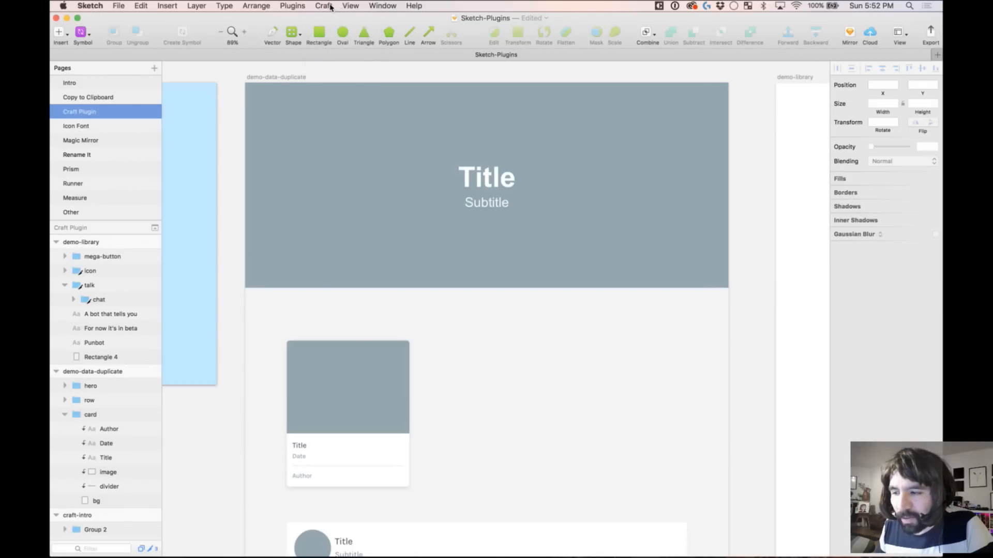
click(331, 6)
click(343, 56)
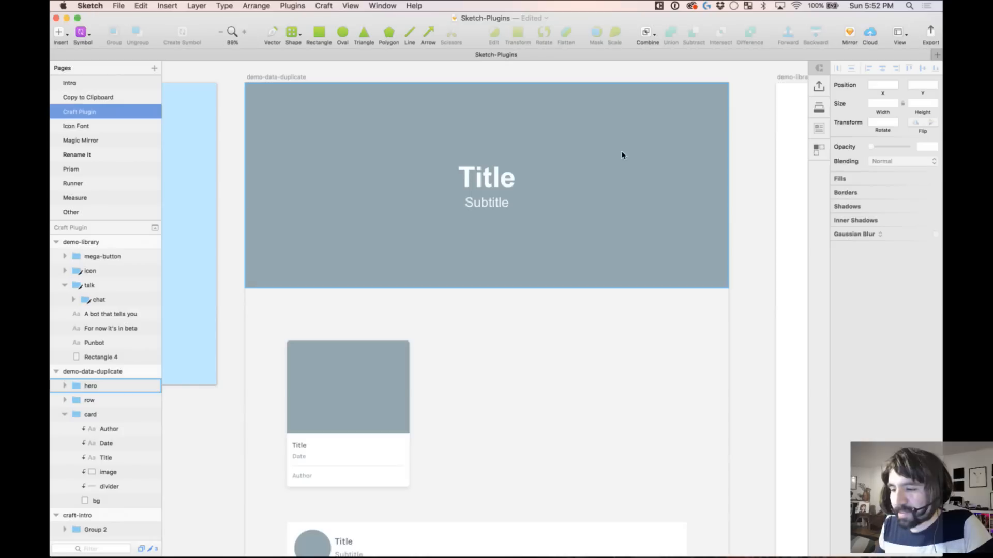
Step: Select the background rectangle of the hero on the demo-data-duplicate artboard
double_click(635, 153)
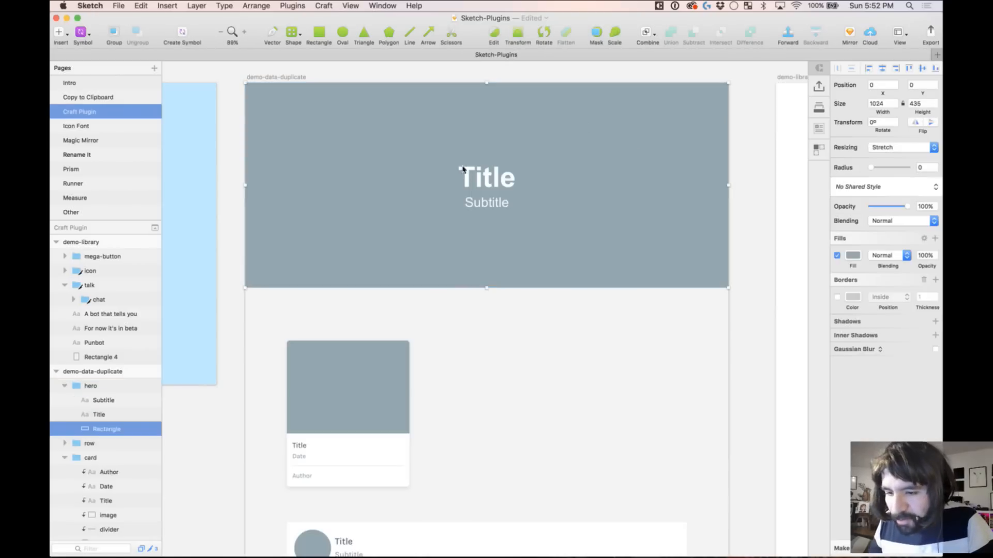
scroll(298, 256, down, 1)
scroll(299, 256, up, 1)
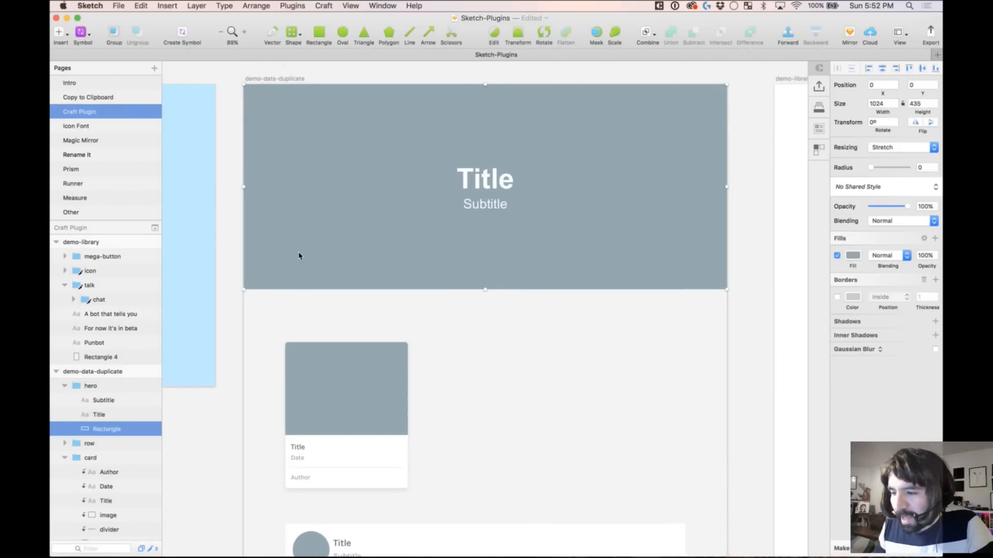
scroll(299, 256, left, 1)
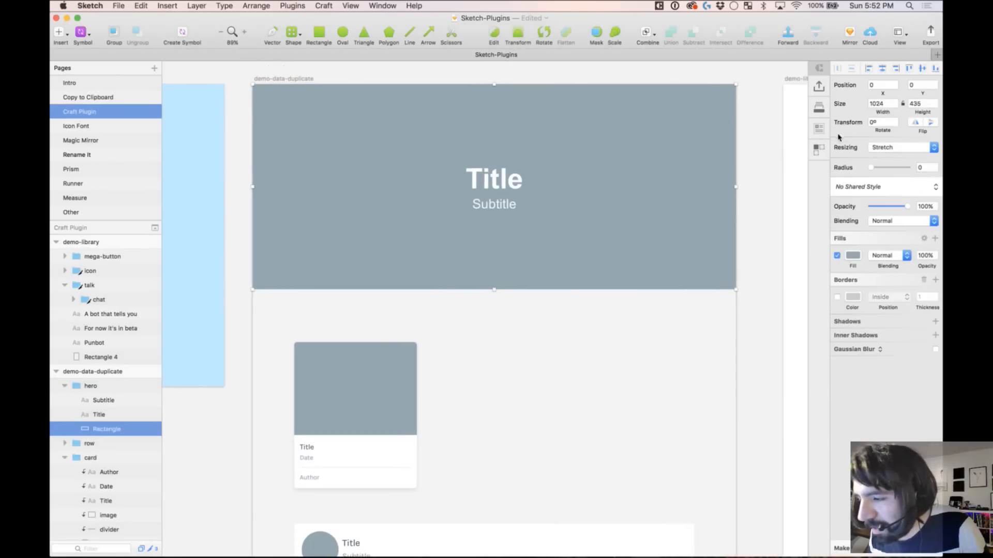
Step: Examine the data sources Craft Data offers: custom text types, custom photos, web pages and JSON
click(821, 131)
click(702, 149)
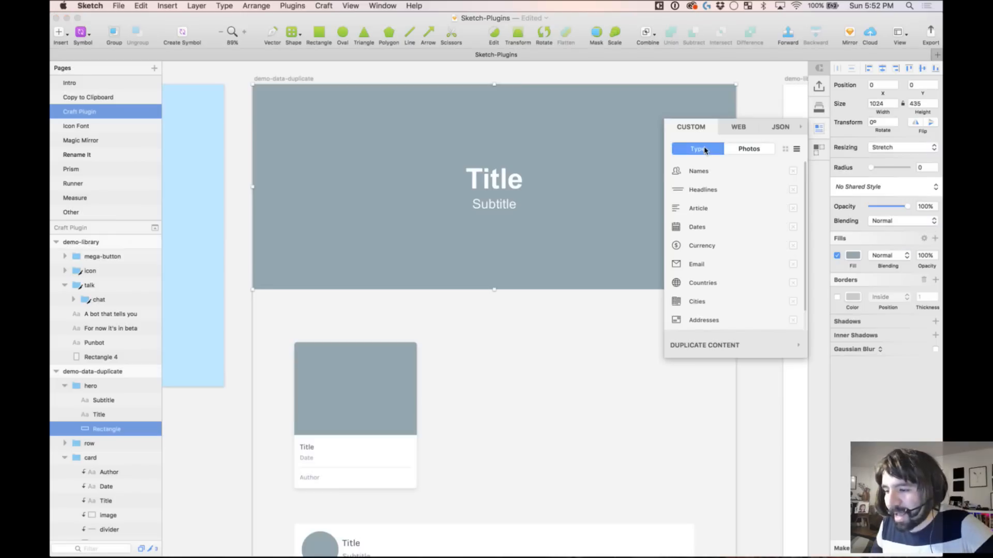
click(754, 150)
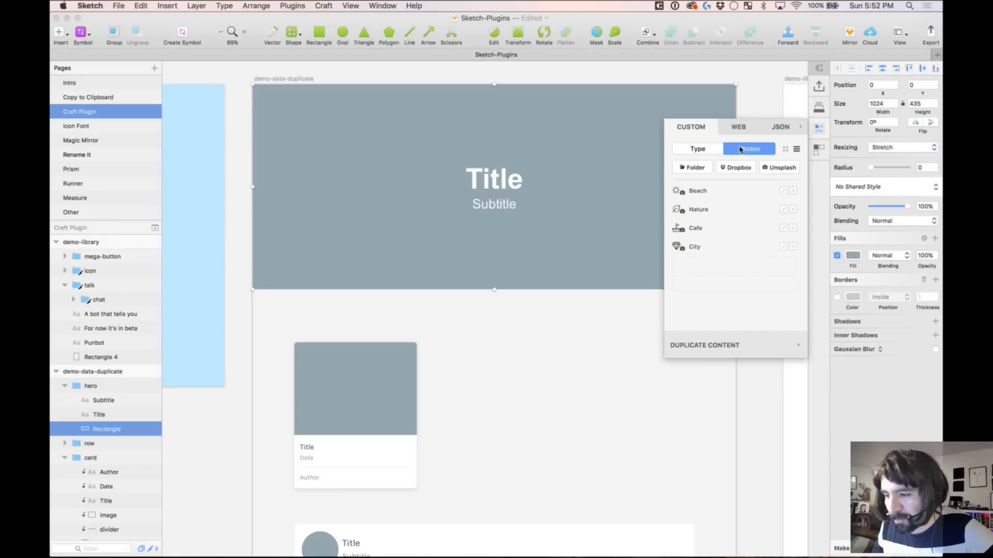
click(703, 150)
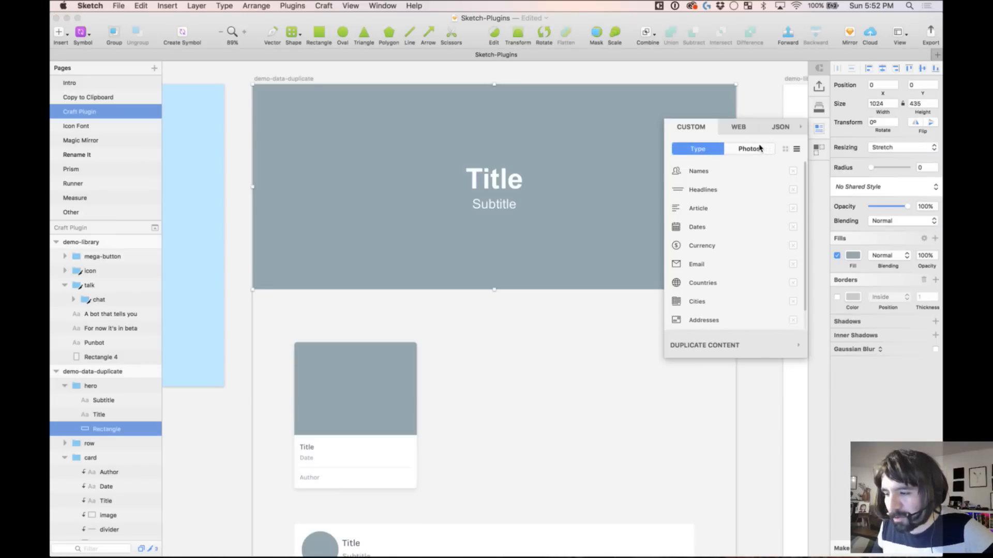
click(759, 149)
click(740, 127)
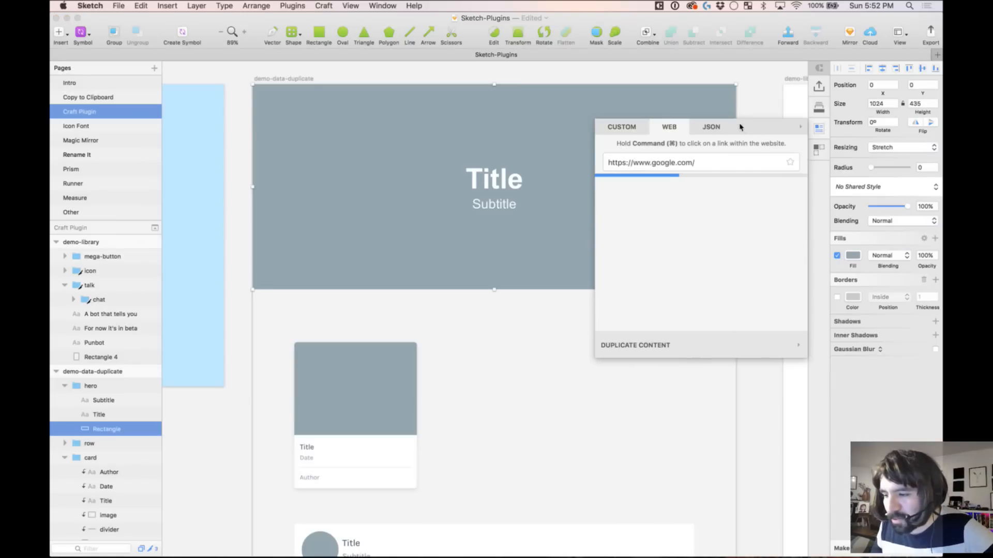
click(632, 128)
click(780, 127)
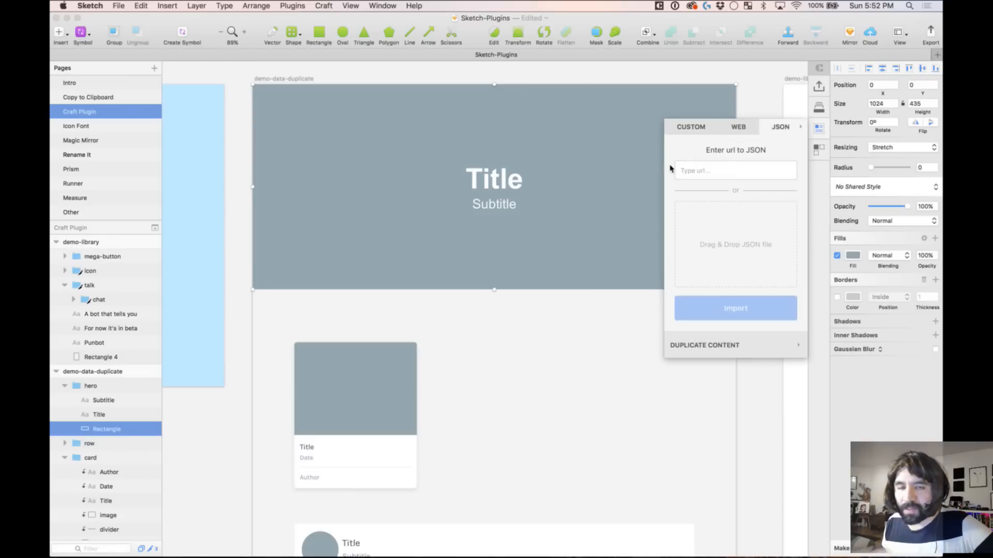
click(693, 131)
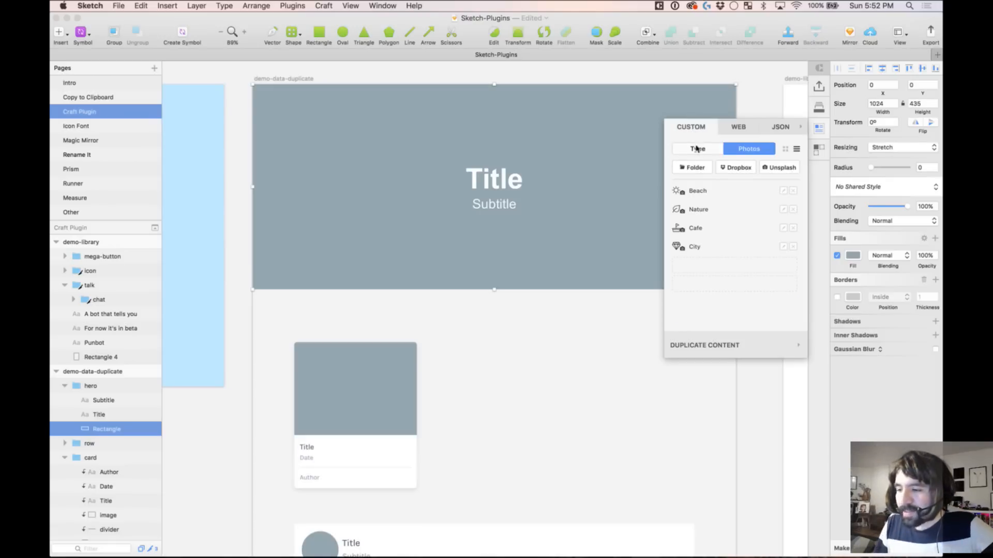
click(698, 149)
click(743, 149)
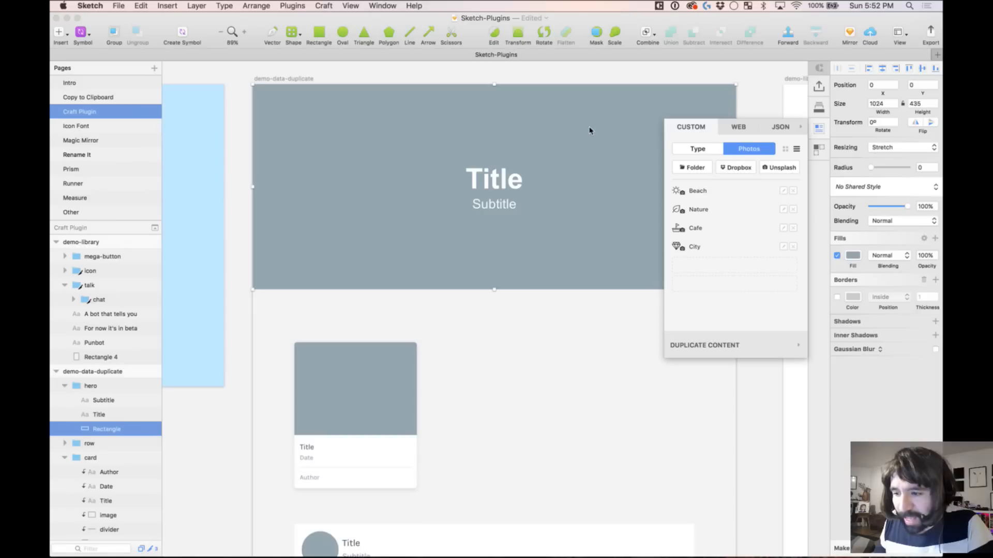
Step: Fill the hero rectangle with a Beach photo from Unsplash, and swap it for another Beach photo
click(778, 171)
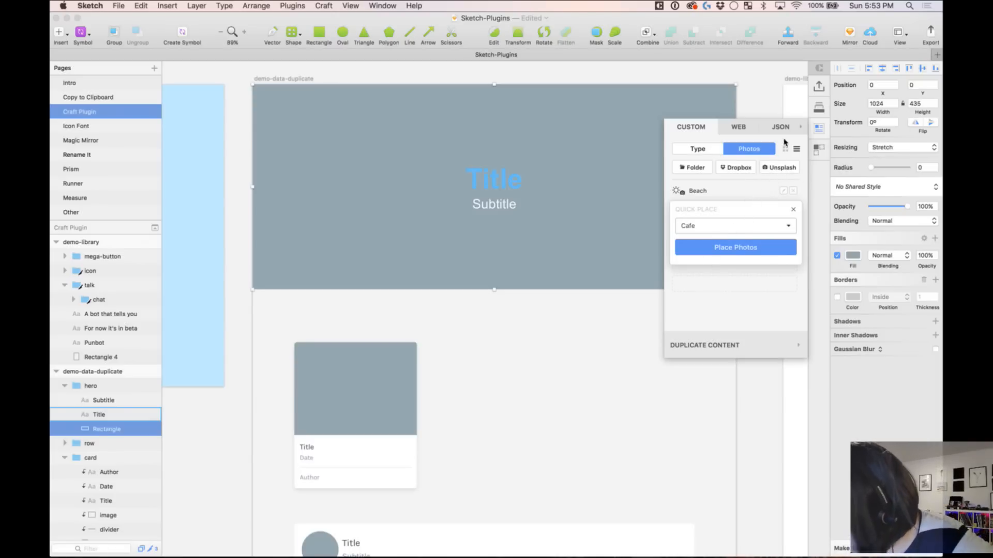
click(737, 226)
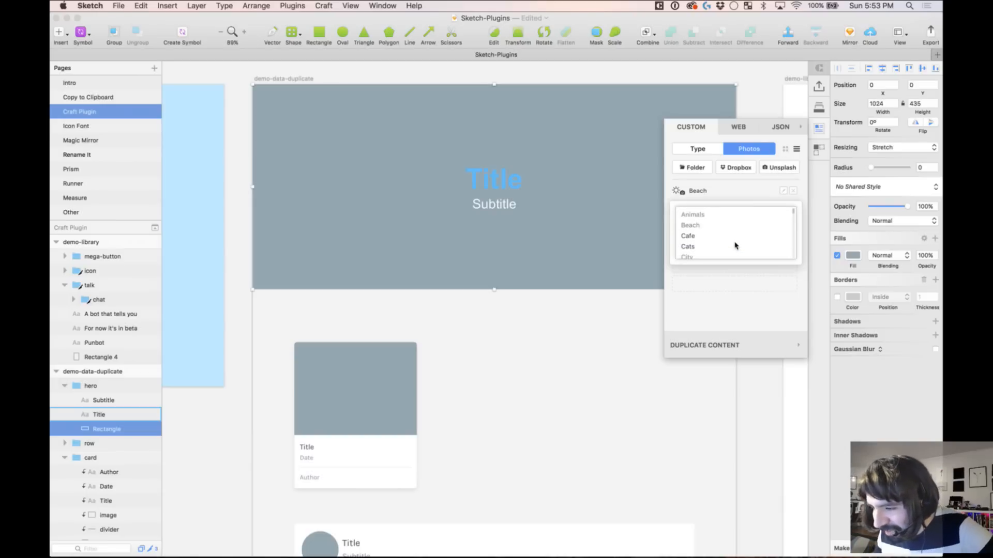
click(719, 226)
click(733, 248)
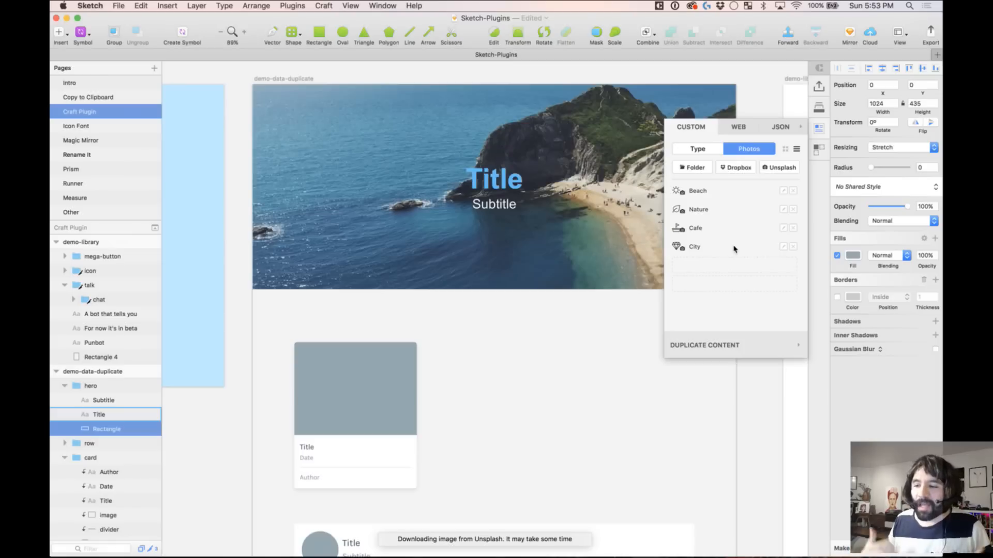
scroll(533, 256, right, 5)
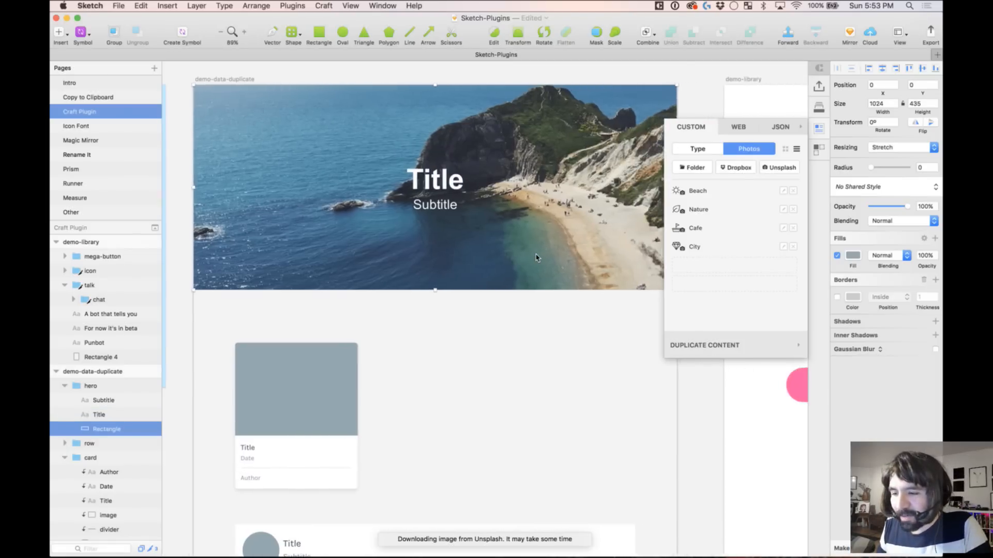
scroll(536, 257, right, 1)
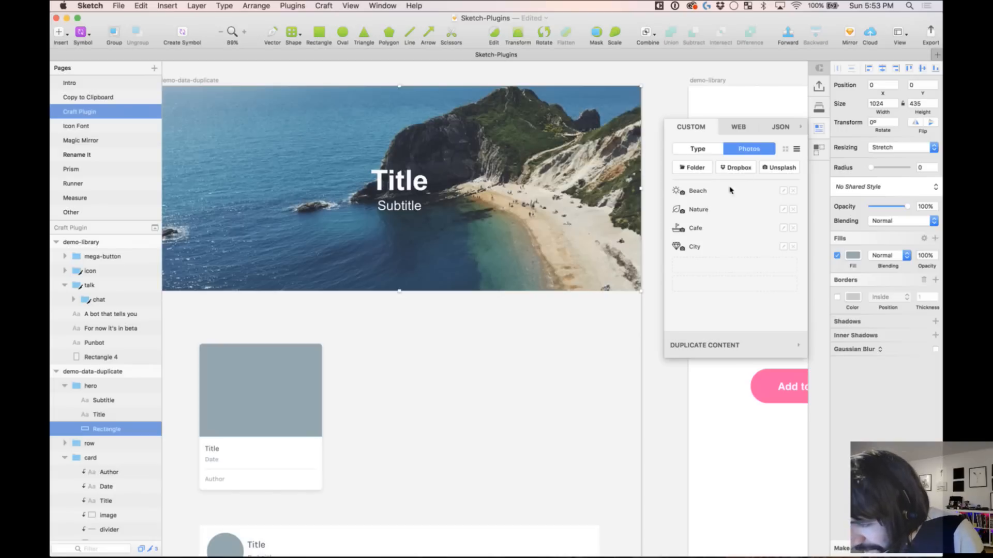
click(697, 192)
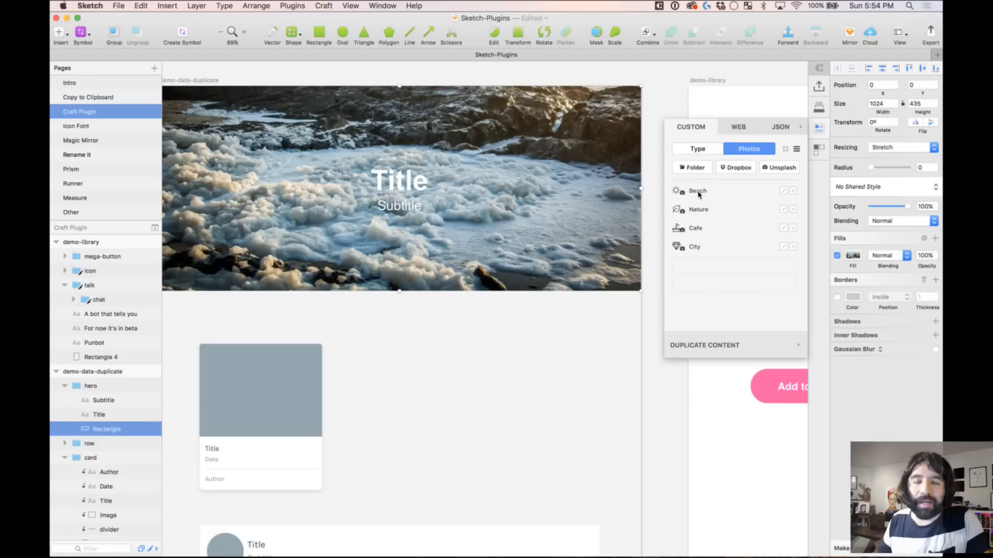
Step: Add a black fill at 40% opacity over the hero's photo, and replace the photo with another one from the Beach category
click(456, 179)
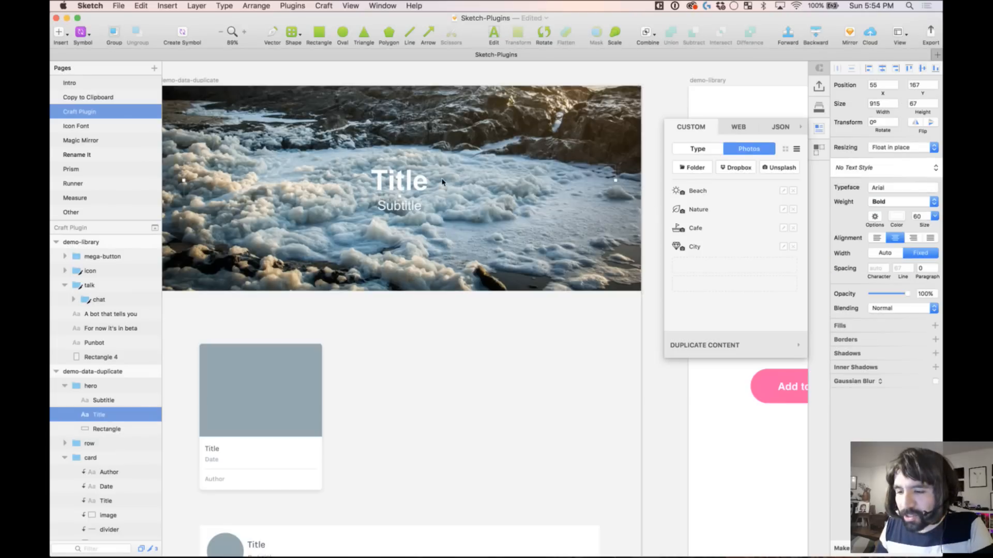
click(496, 233)
click(935, 238)
click(853, 255)
drag(858, 315, 835, 364)
click(922, 255)
text(40)
key(Return)
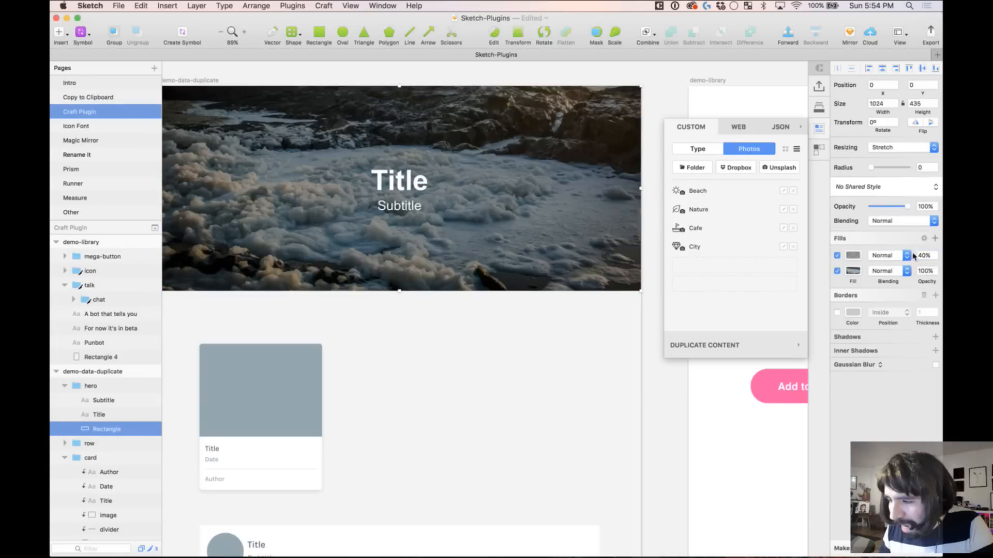
click(698, 192)
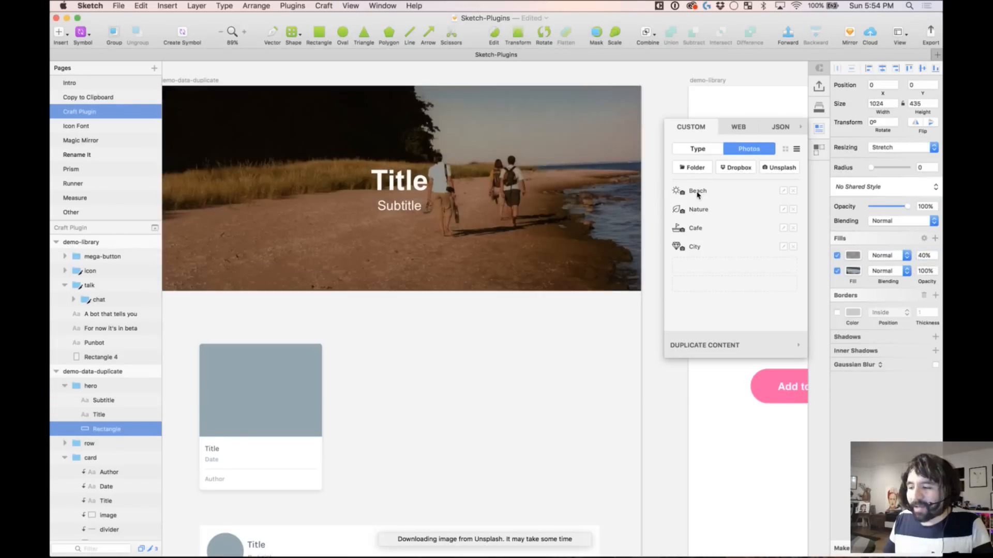
Step: Replace the hero's Title text with an Advertising headline from Craft Data
click(469, 188)
scroll(574, 232, left, 1)
click(710, 190)
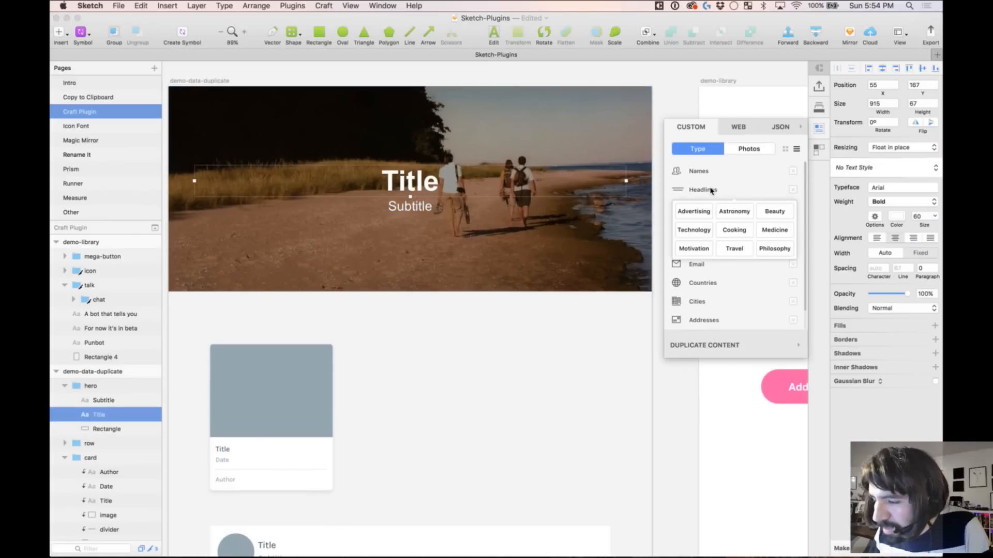
click(694, 211)
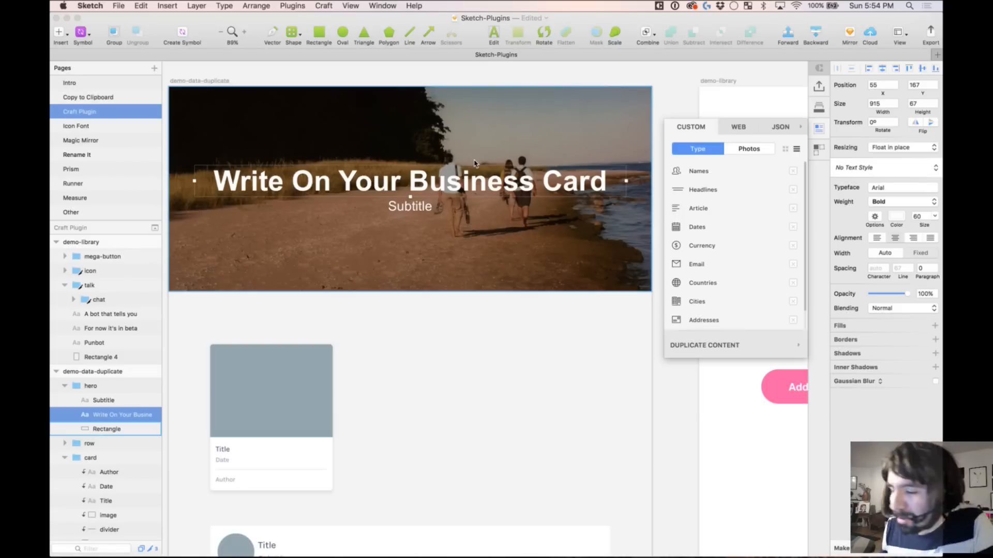
Step: Replace the hero's Subtitle text with an Advertising headline, deselect it and close Craft Data
click(402, 208)
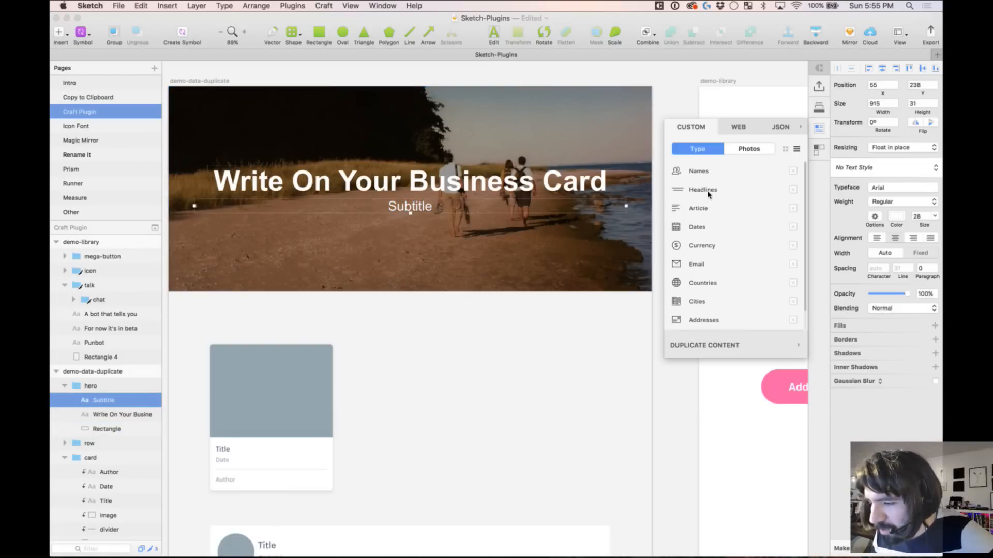
mouse_move(708, 188)
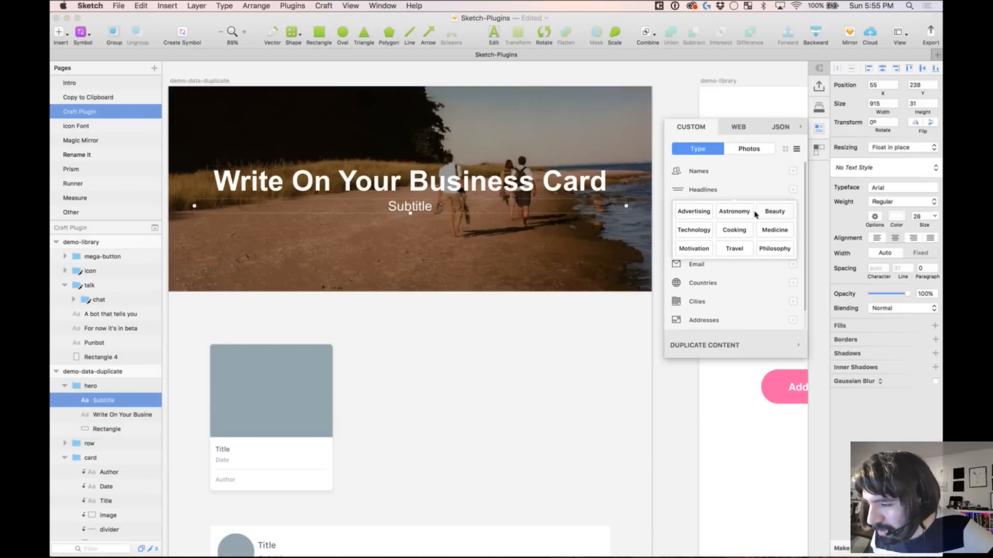
click(695, 213)
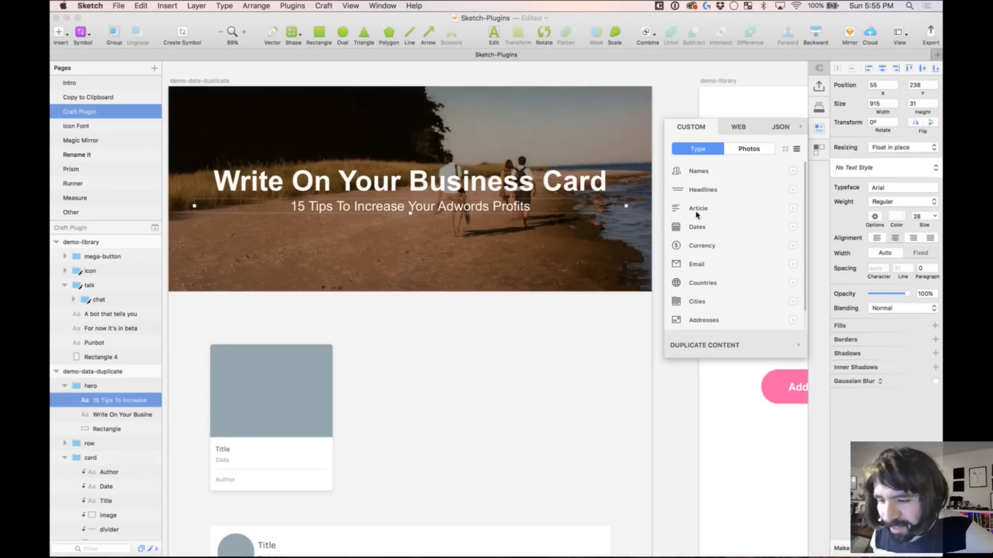
click(343, 74)
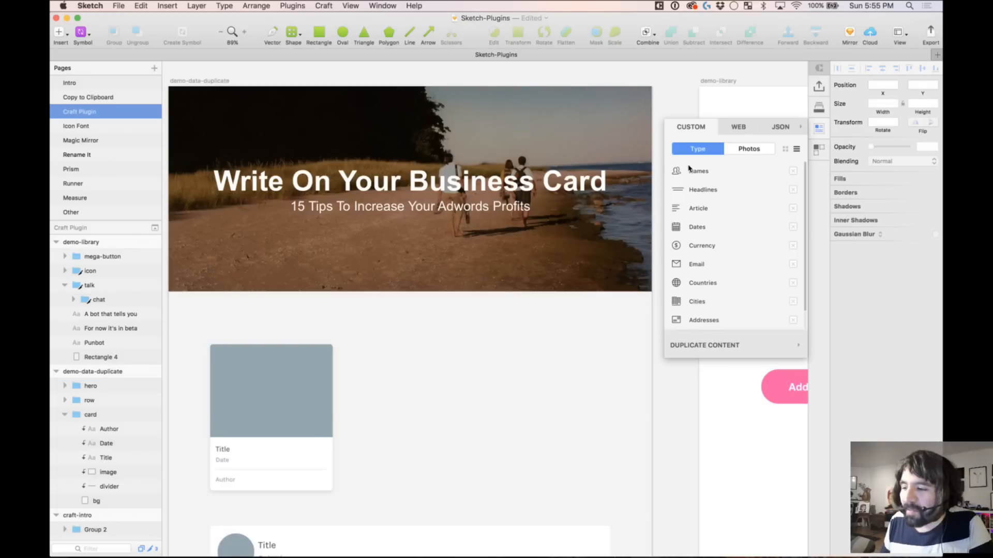
click(820, 130)
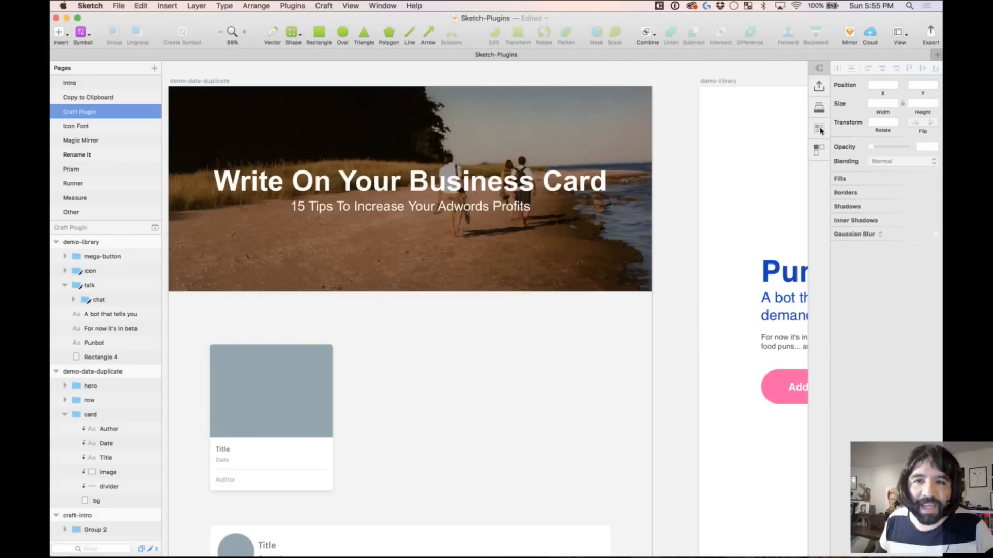
Step: Fill the image rectangle of the card below the hero with a photo from Craft Data's City category
scroll(432, 271, down, 5)
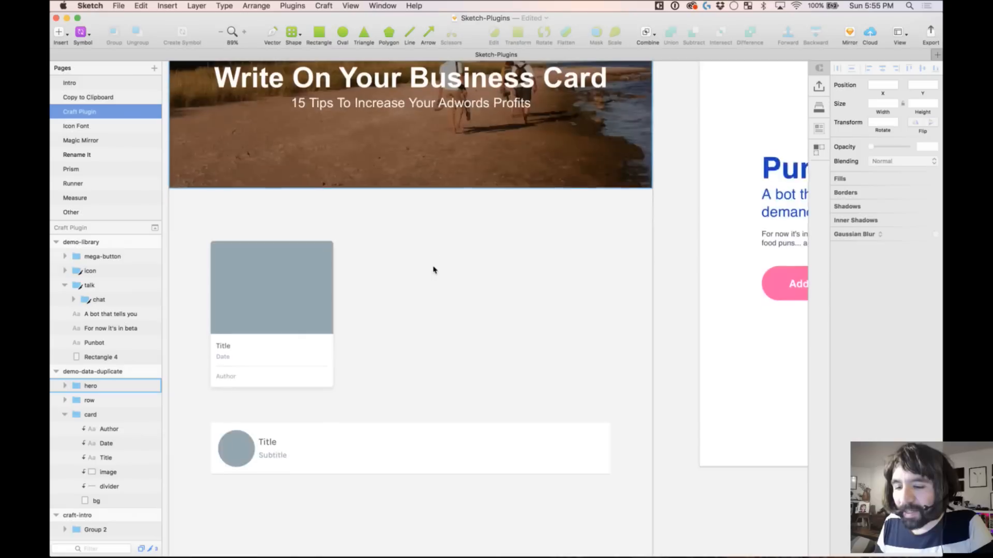
scroll(432, 271, left, 2)
click(325, 234)
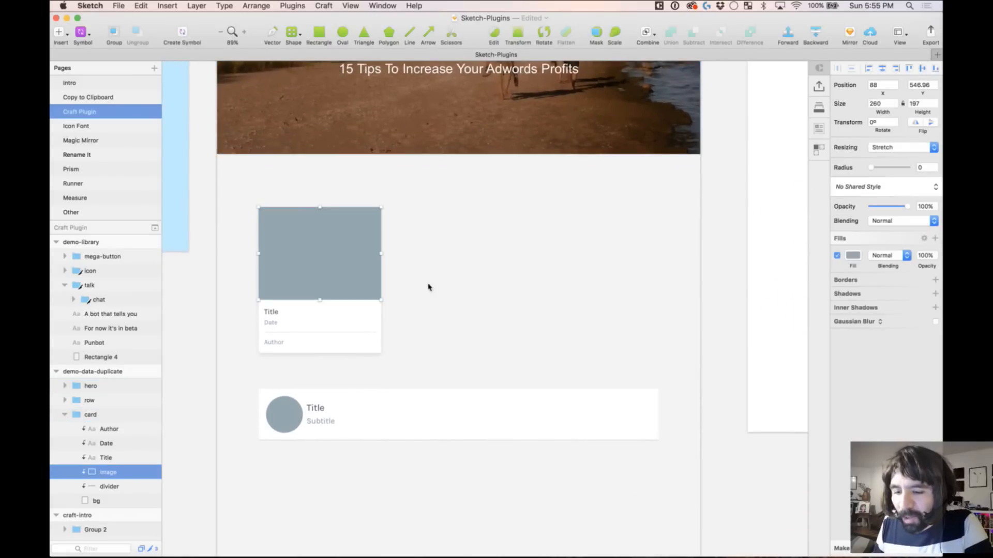
scroll(552, 244, right, 1)
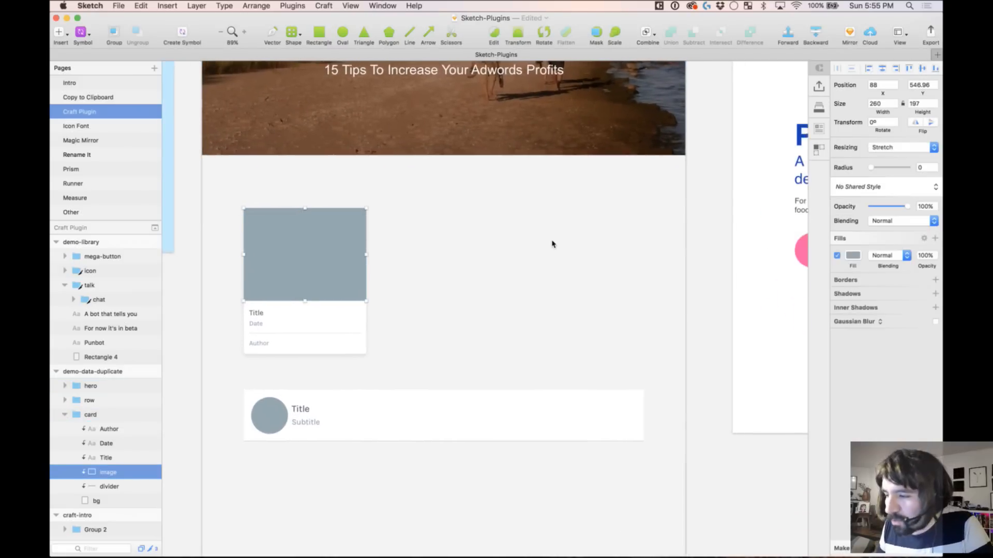
click(821, 129)
click(749, 150)
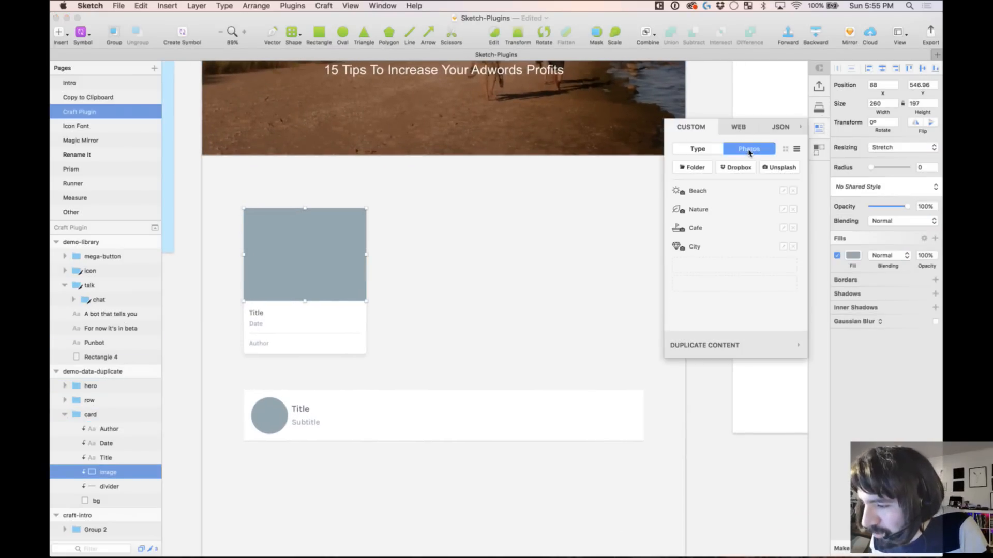
click(694, 246)
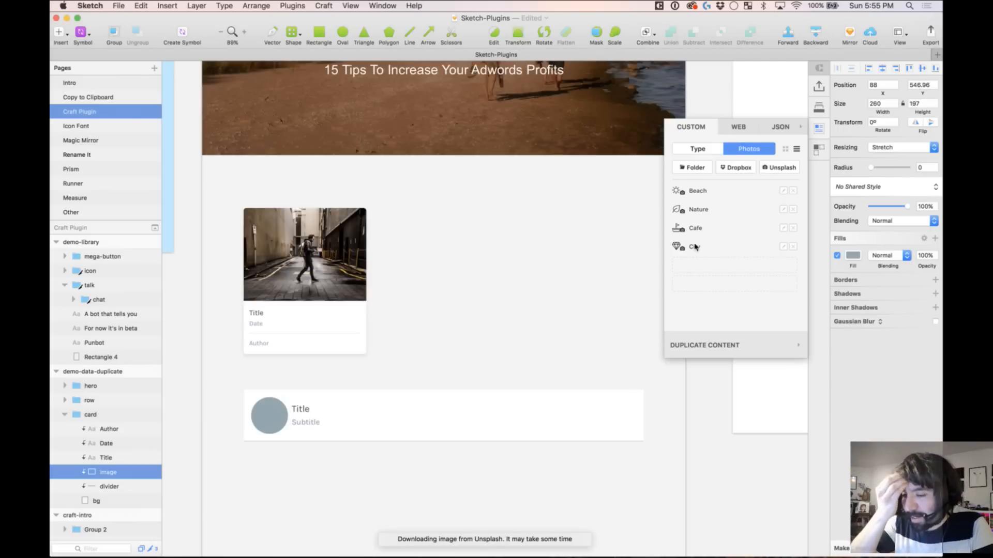
click(464, 243)
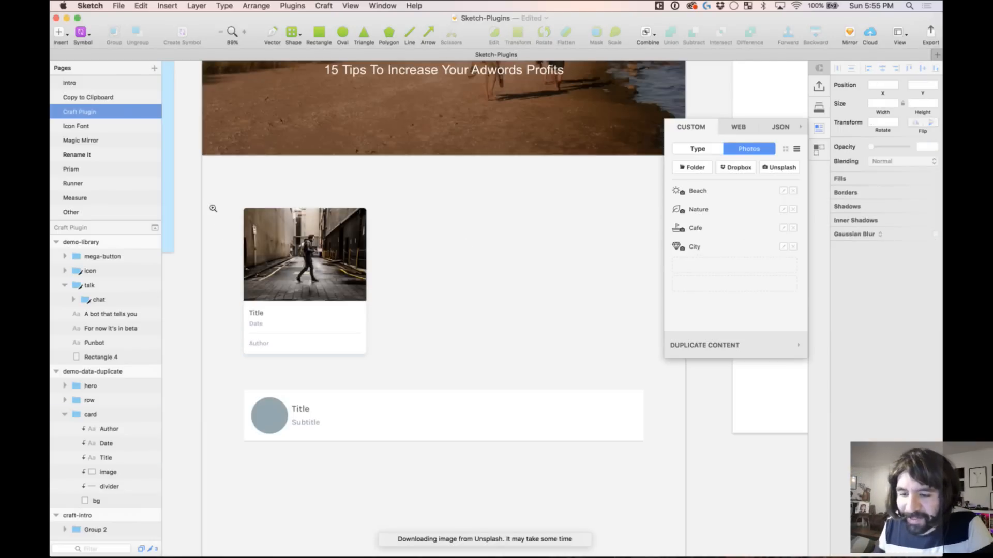
Step: Replace the card's Title text with an Astronomy headline from Craft Data
drag(213, 205, 439, 391)
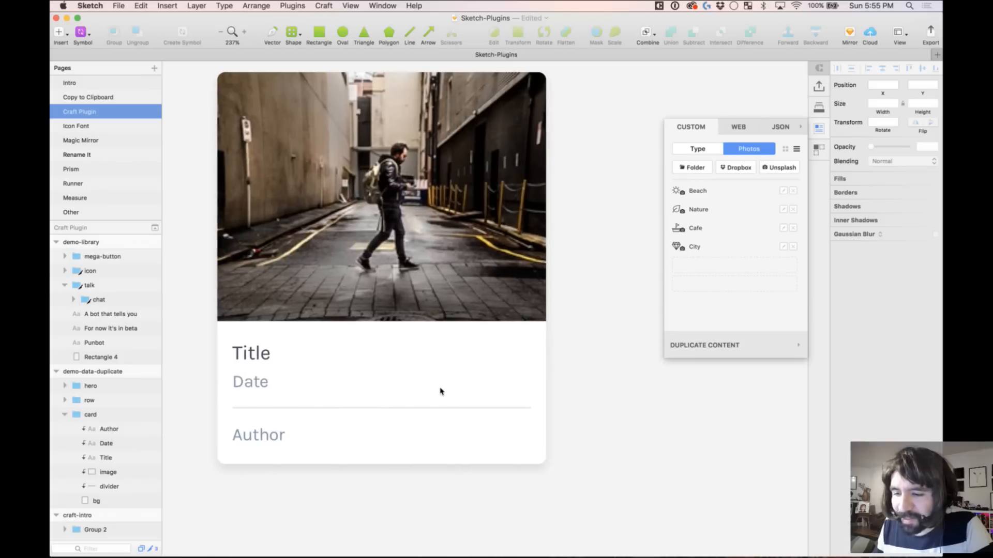
click(262, 351)
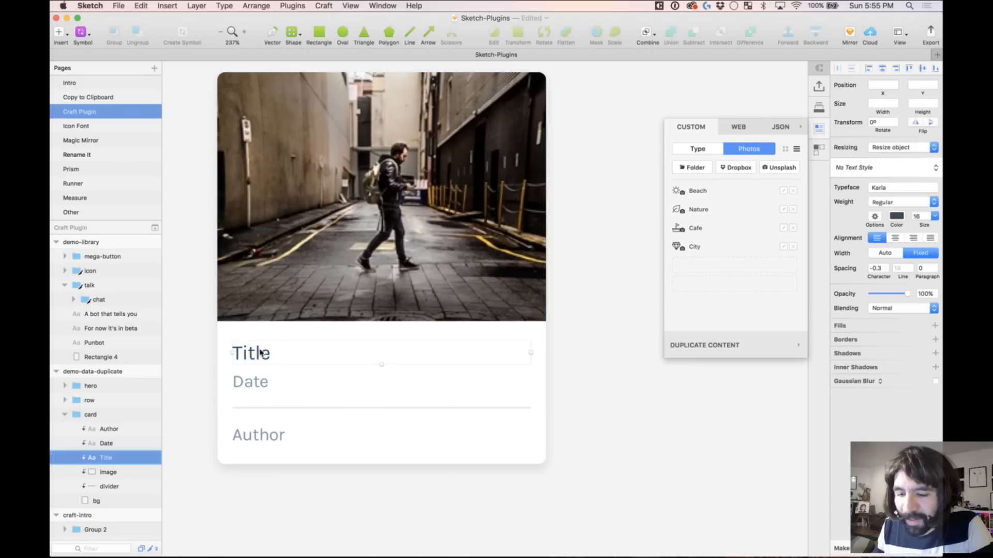
click(686, 151)
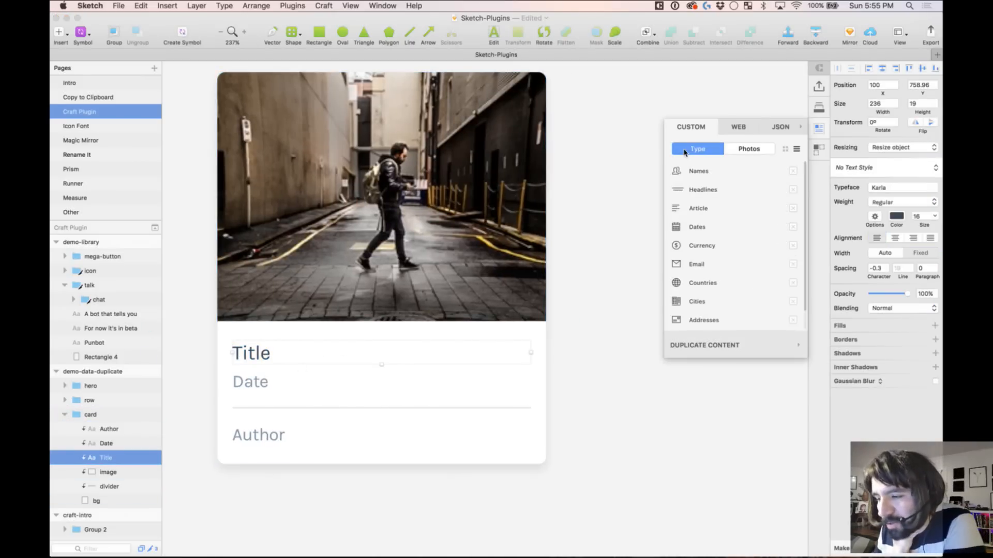
mouse_move(704, 195)
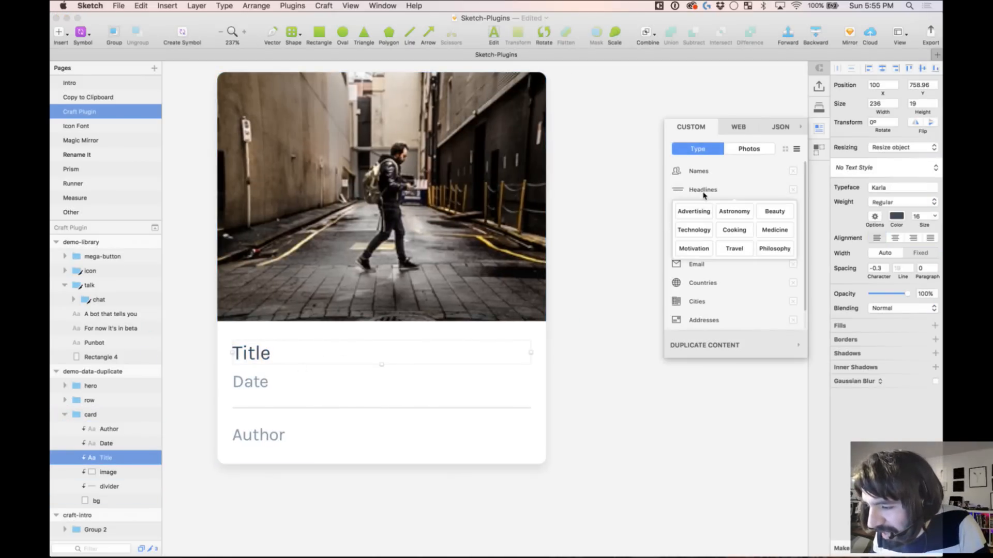
click(741, 213)
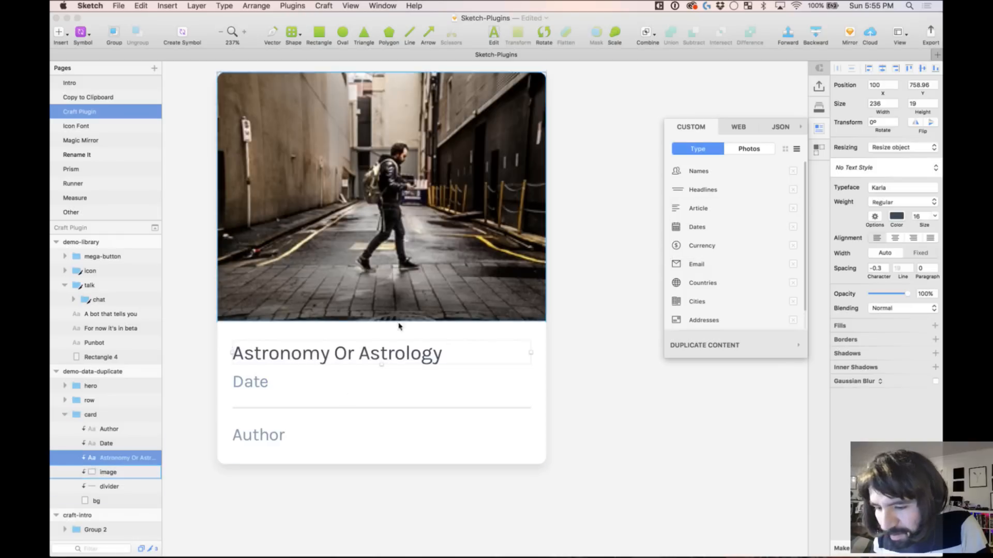
Step: Fill the card's Date text from Craft Data's Dates, trying the MM-DD-Y format and settling on DD MMM Y
click(256, 383)
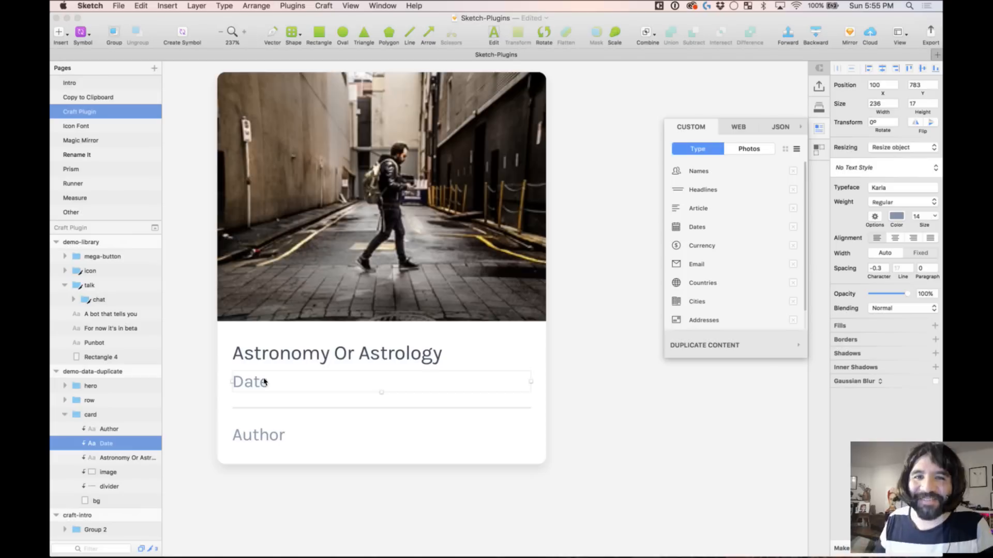
mouse_move(695, 228)
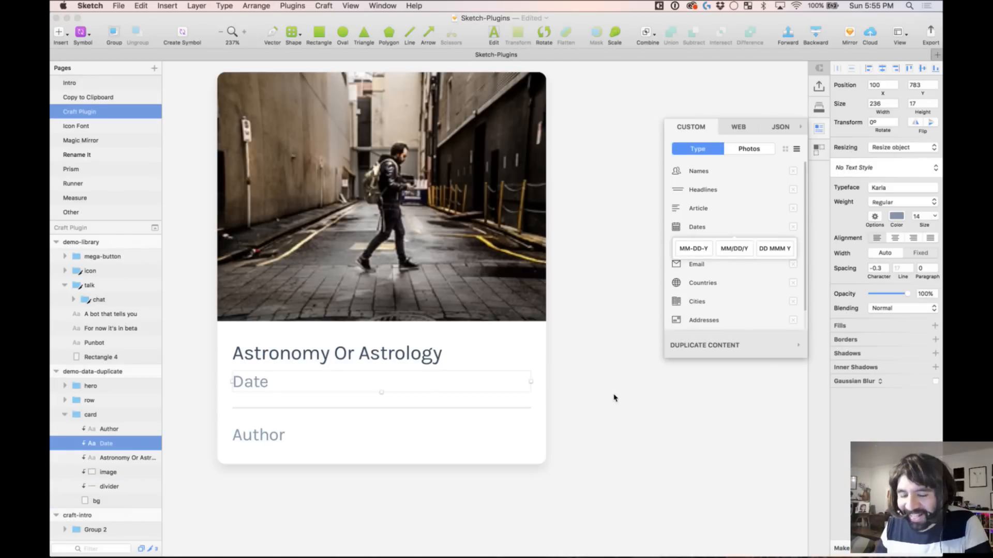
click(696, 248)
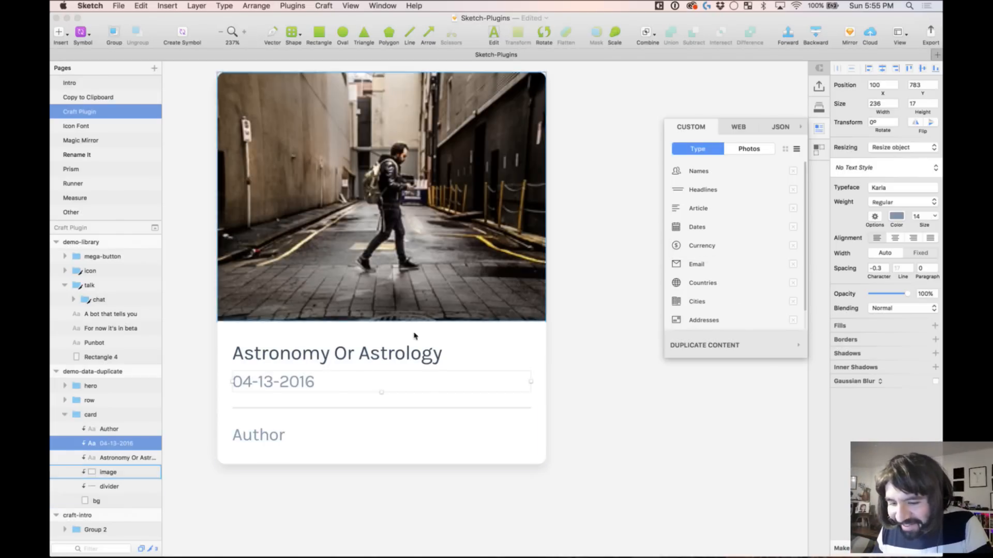
mouse_move(704, 228)
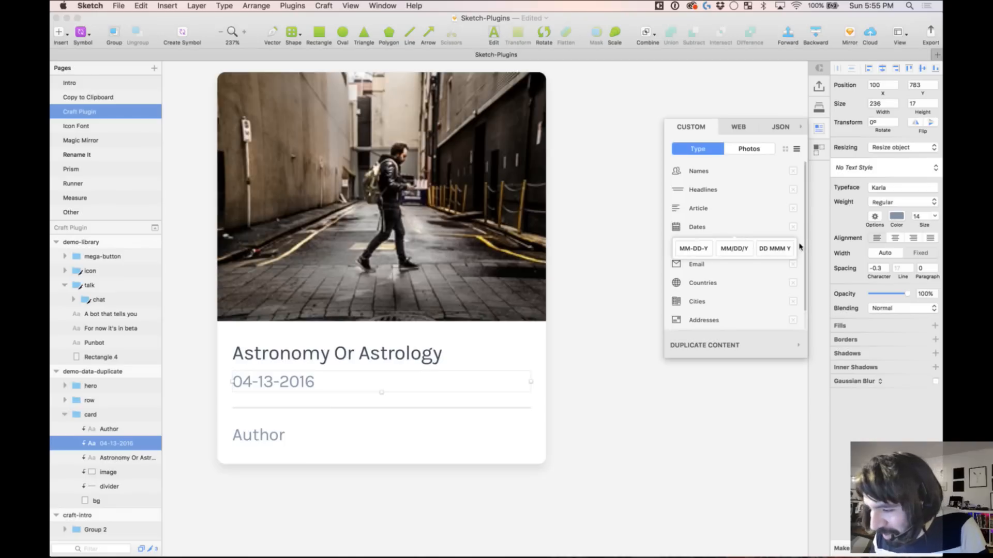
click(772, 249)
Step: Fill the card's Author text with a male name from Craft Data and deselect it
click(272, 434)
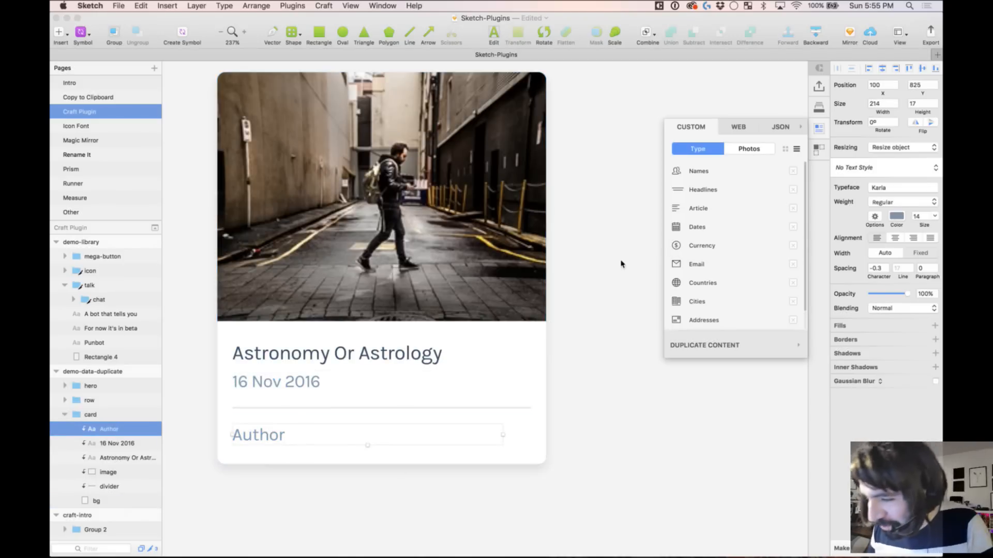
mouse_move(702, 173)
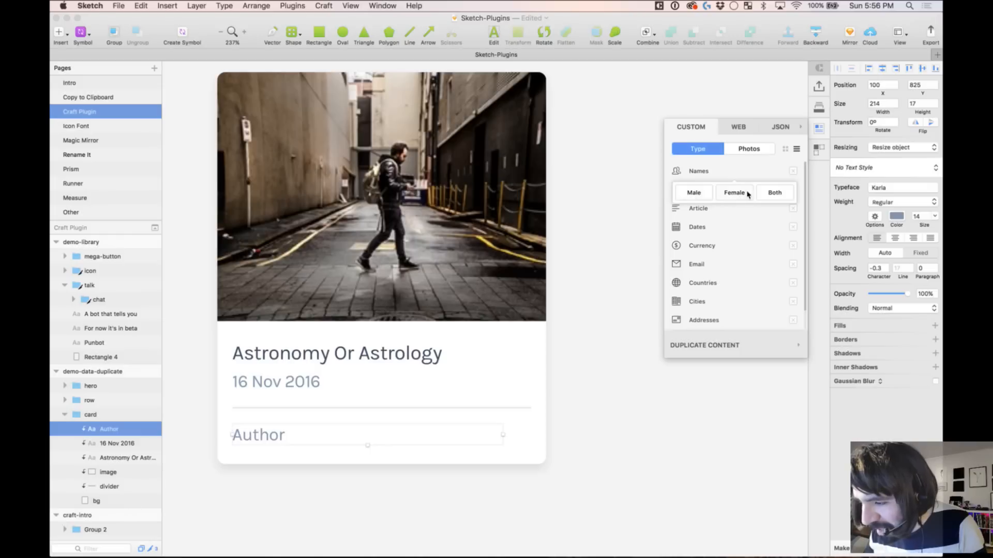
click(696, 192)
click(288, 517)
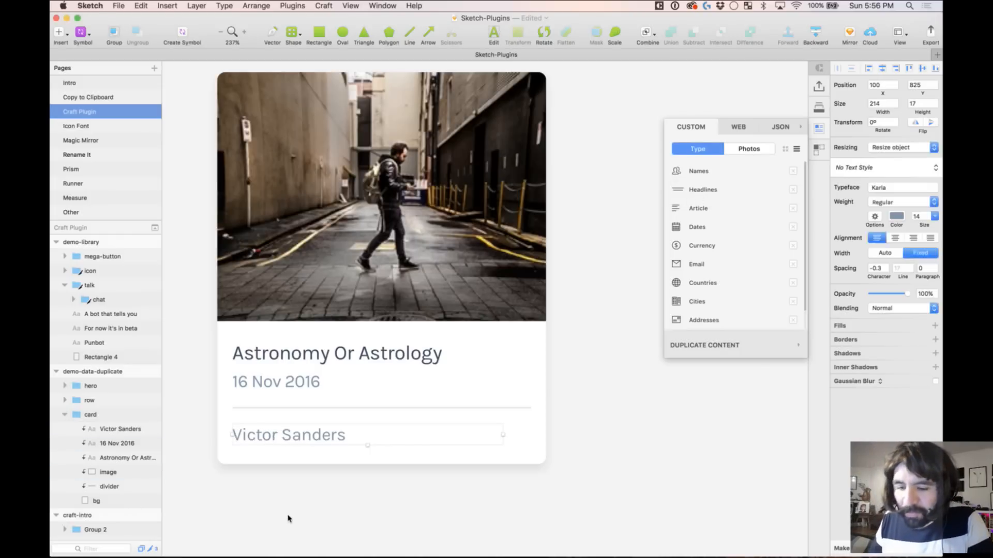
Step: Copy the card's author text and paste it into the empty artboard area beside the card, near the card's upper edge
key(super+0)
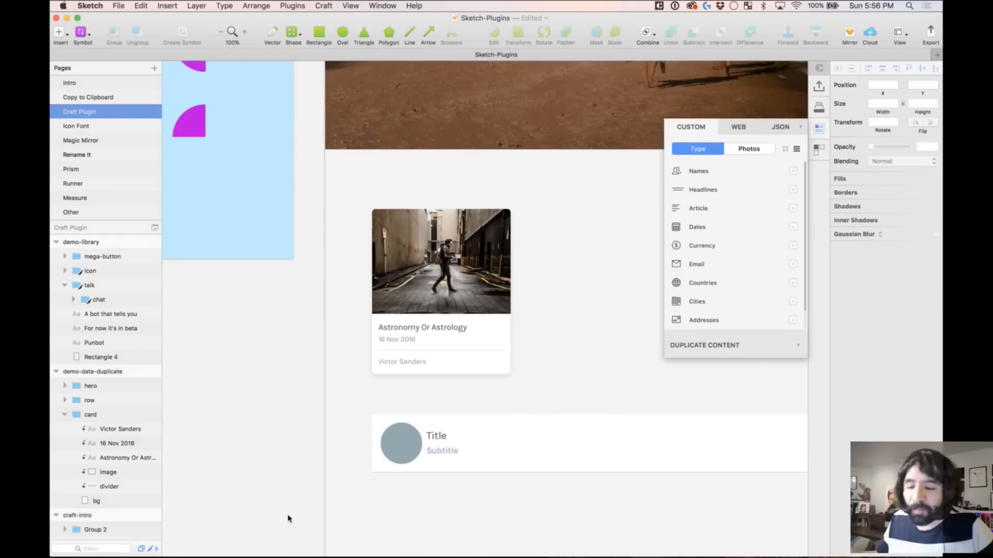
scroll(288, 519, right, 5)
scroll(288, 518, down, 2)
click(285, 321)
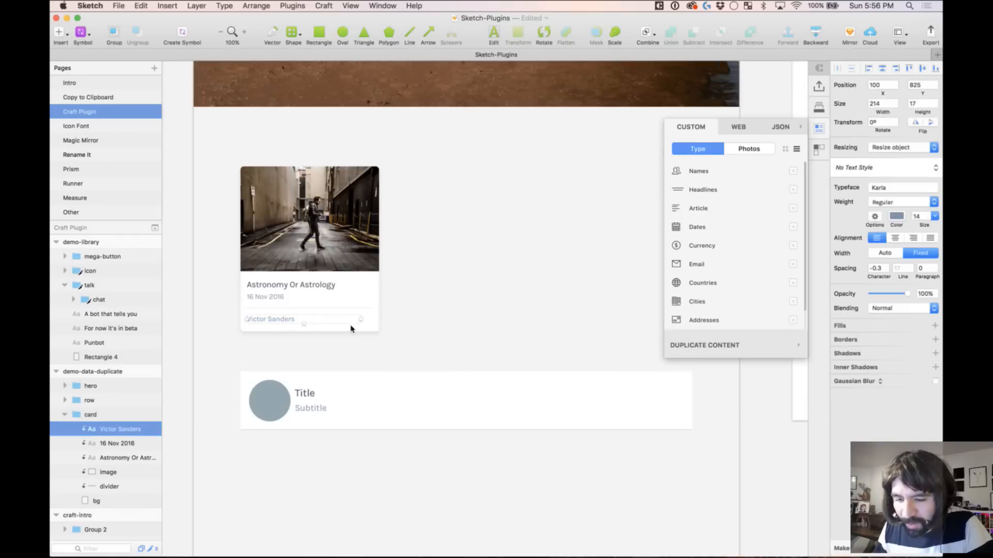
click(520, 274)
scroll(520, 274, right, 3)
scroll(520, 274, down, 1)
key(z)
drag(383, 139, 564, 445)
key(super+v)
drag(428, 311, 429, 171)
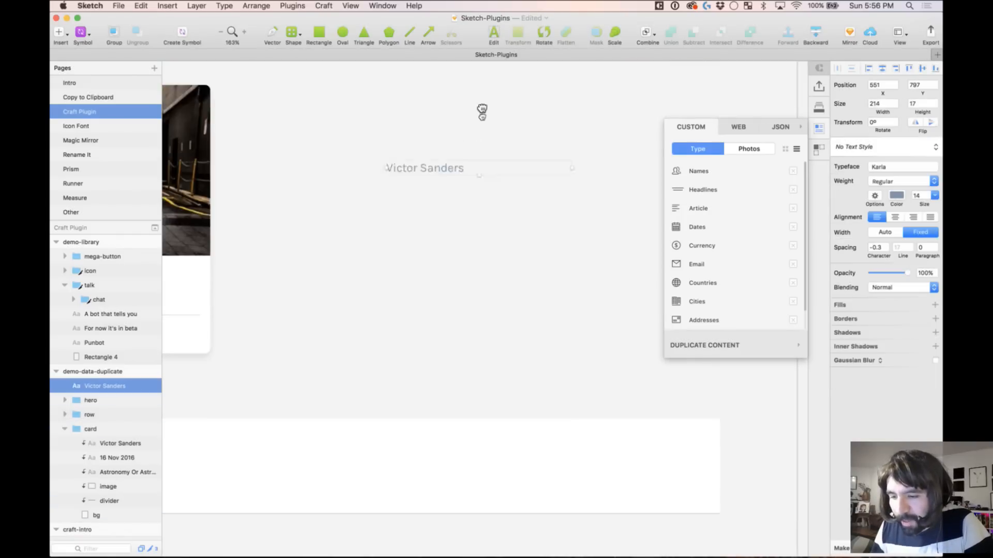
drag(482, 112, 449, 112)
Step: Duplicate the pasted author text repeatedly to build an evenly spaced column of 15 text layers
key(super+d)
key(super+d)
key(super+d)
key(super+d)
key(super+d)
key(super+d)
key(super+d)
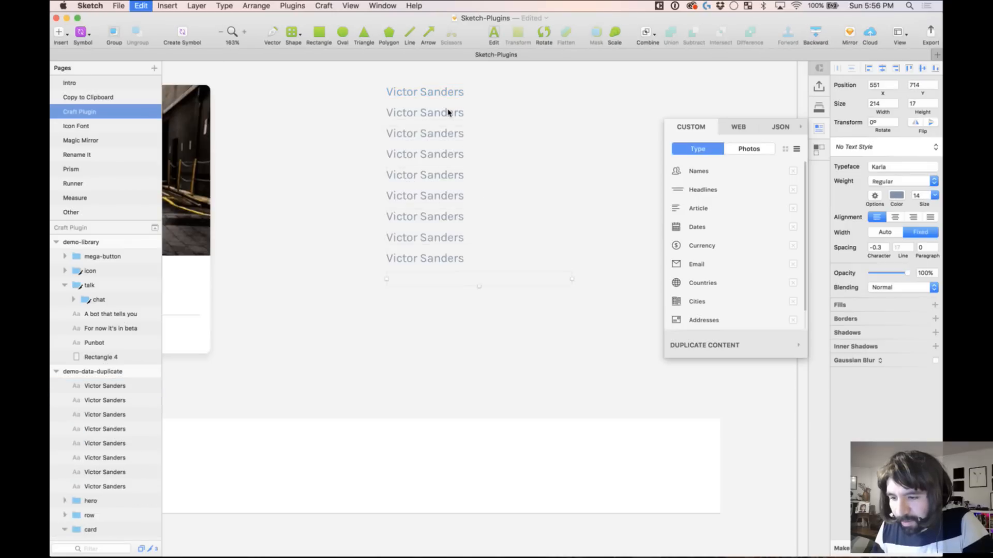
key(super+d)
key(super+d)
key(super+d)
key(super+d)
key(super+d)
key(super+d)
Step: Fill the column of duplicated author texts with names of both genders from Craft Data, and delete the whole column
drag(352, 84, 494, 408)
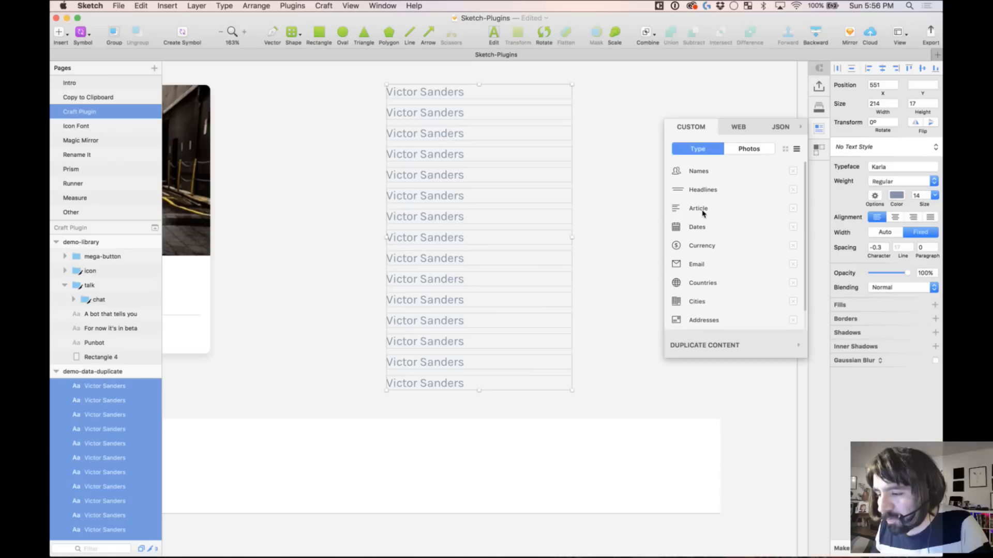
click(705, 176)
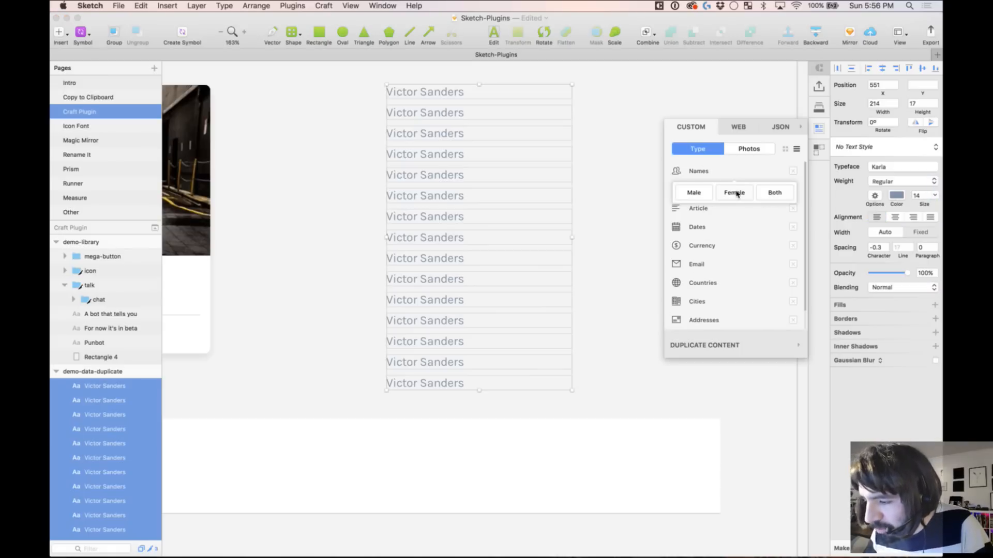
click(775, 196)
click(319, 240)
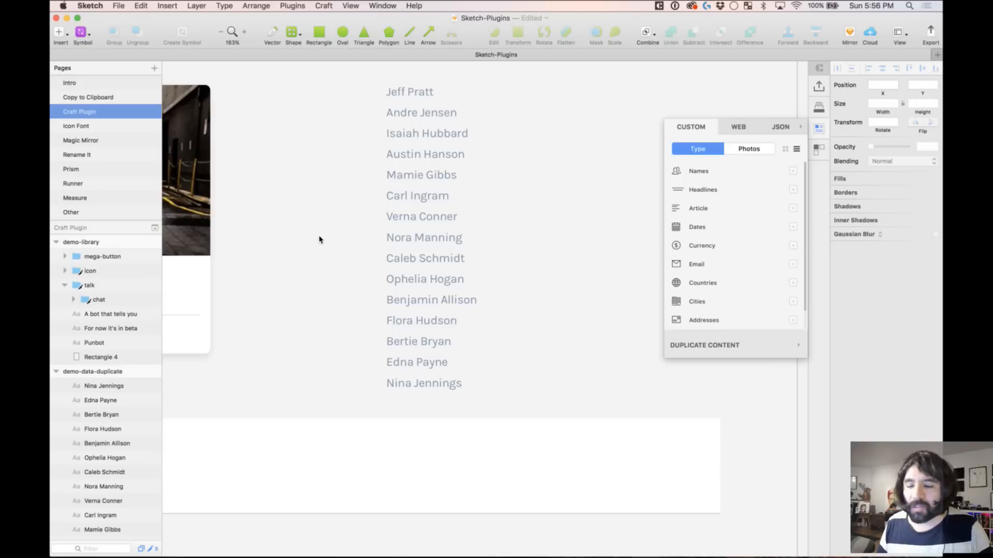
drag(361, 86, 410, 381)
key(Delete)
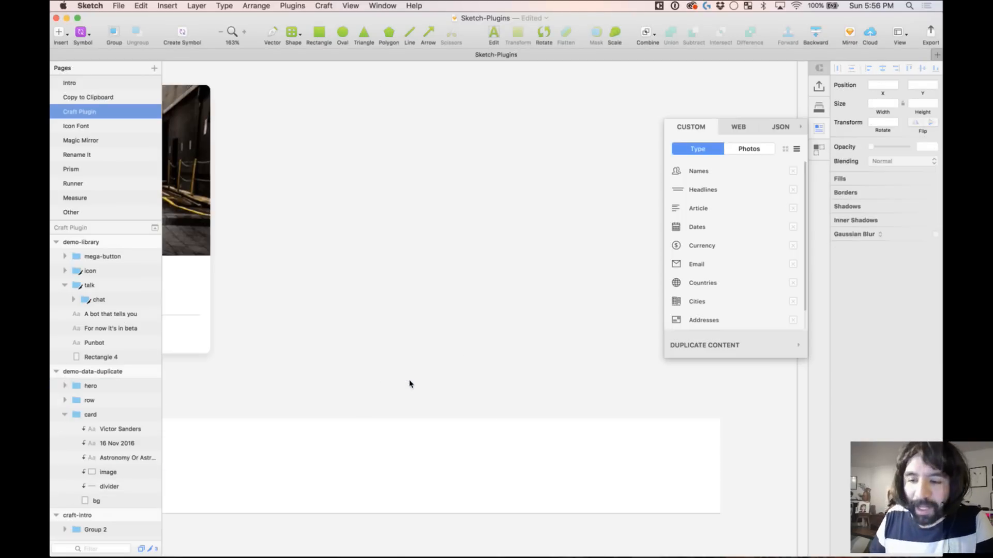
Step: Fill the circle in the row below the card with a photo from Craft Data's Beach category
key(super+0)
scroll(410, 384, left, 1)
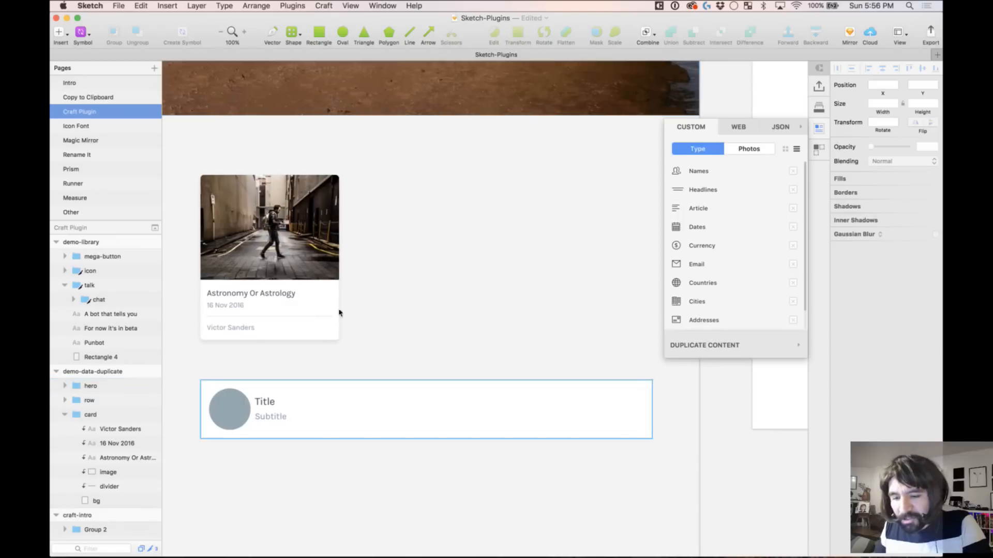
click(299, 267)
double_click(223, 414)
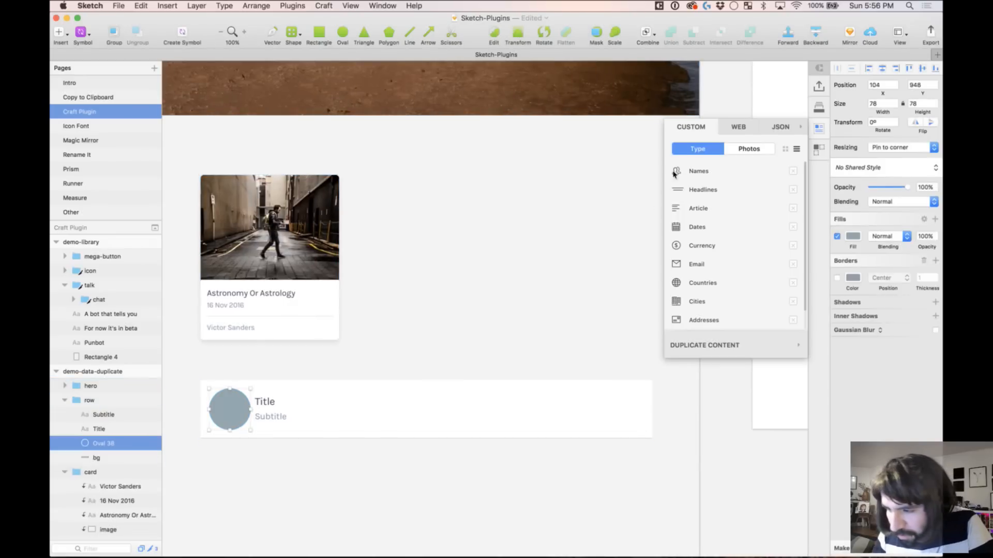
click(744, 149)
click(704, 190)
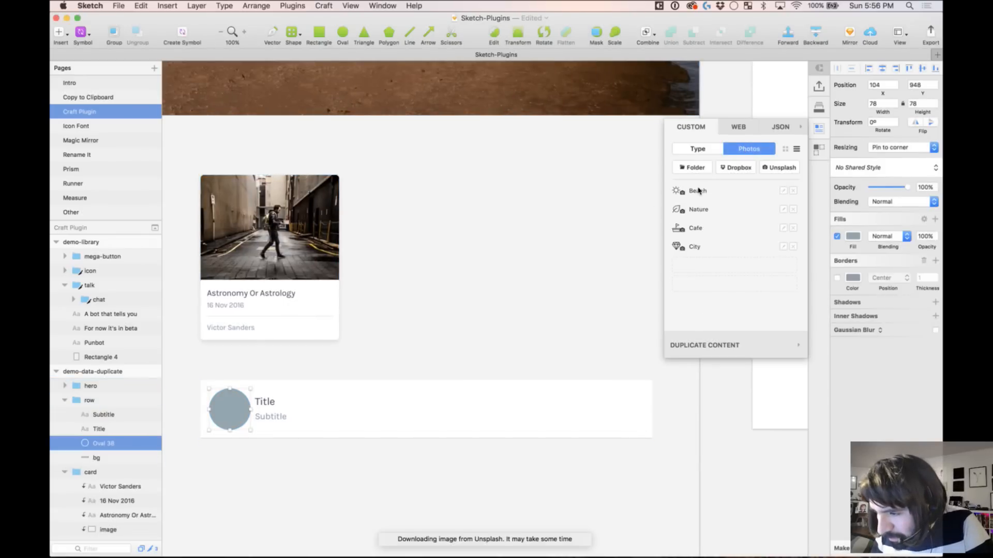
Step: Replace the row's Title and Subtitle texts together with Cooking headlines from Craft Data and deselect them
click(269, 404)
click(701, 151)
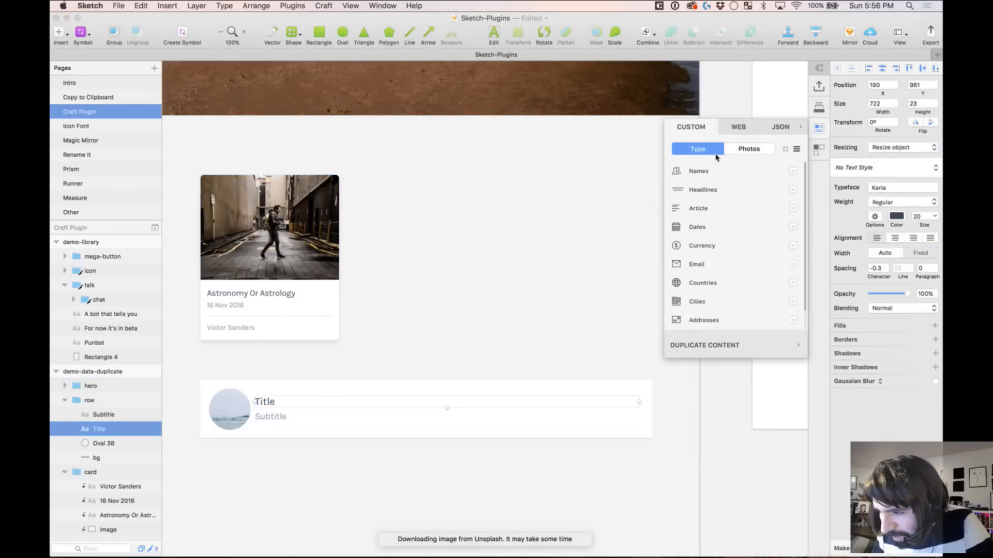
shift+click(272, 418)
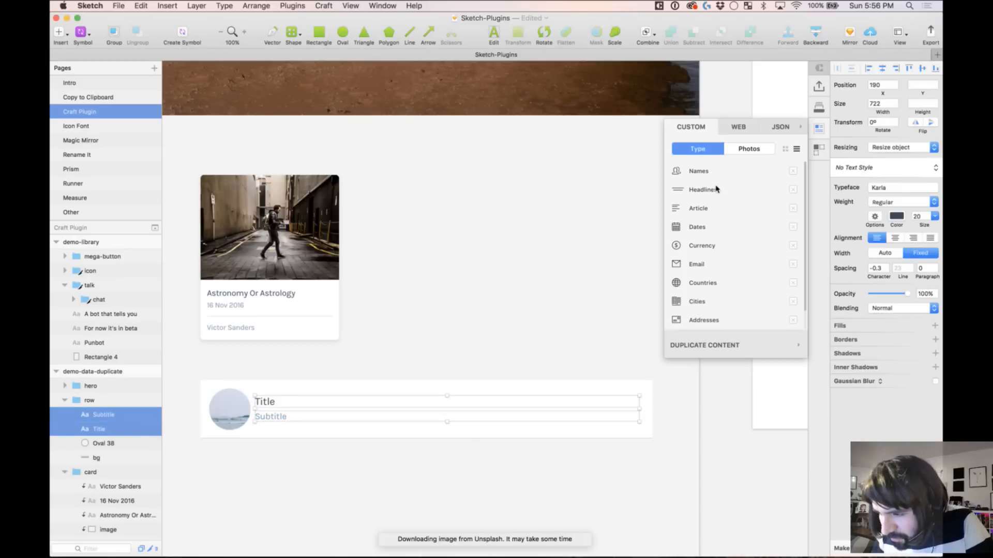
mouse_move(717, 190)
click(730, 230)
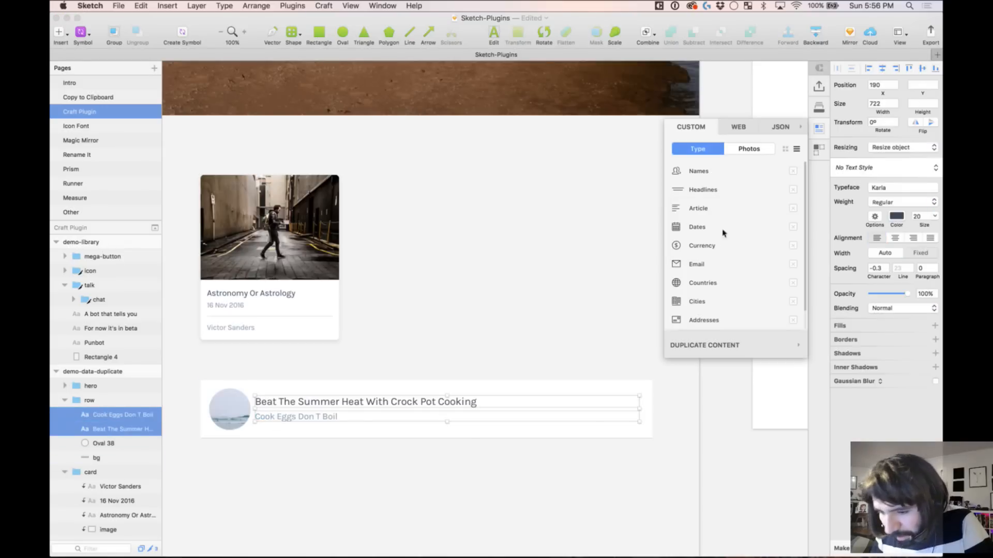
click(407, 337)
scroll(408, 341, down, 1)
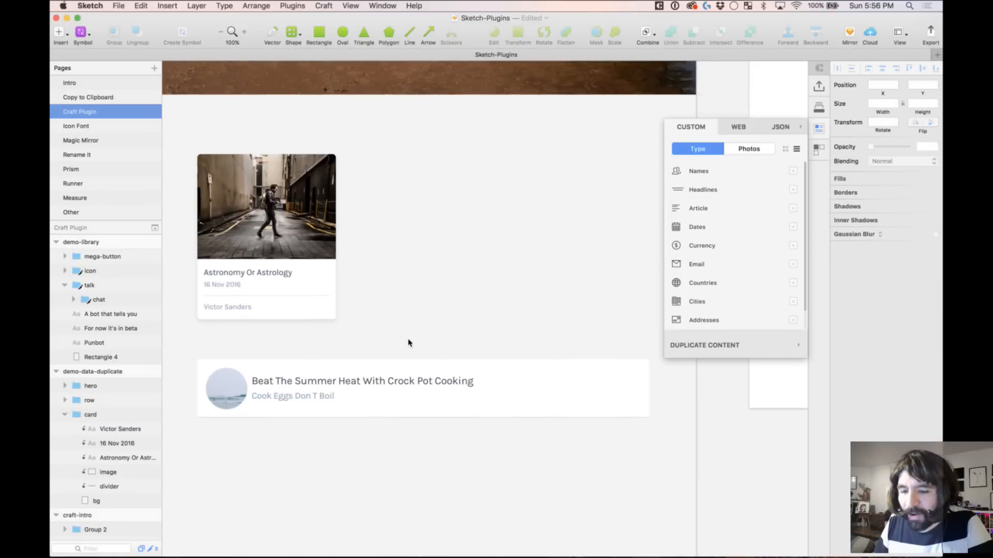
Step: Duplicate the card group horizontally with Craft Duplicate, using a count of 3 and a gutter of 32
click(279, 260)
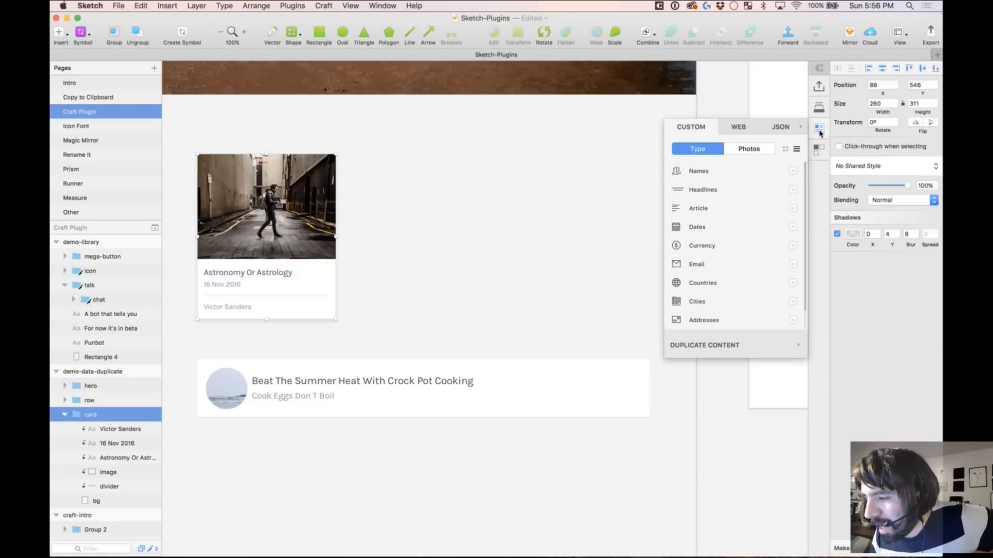
click(817, 150)
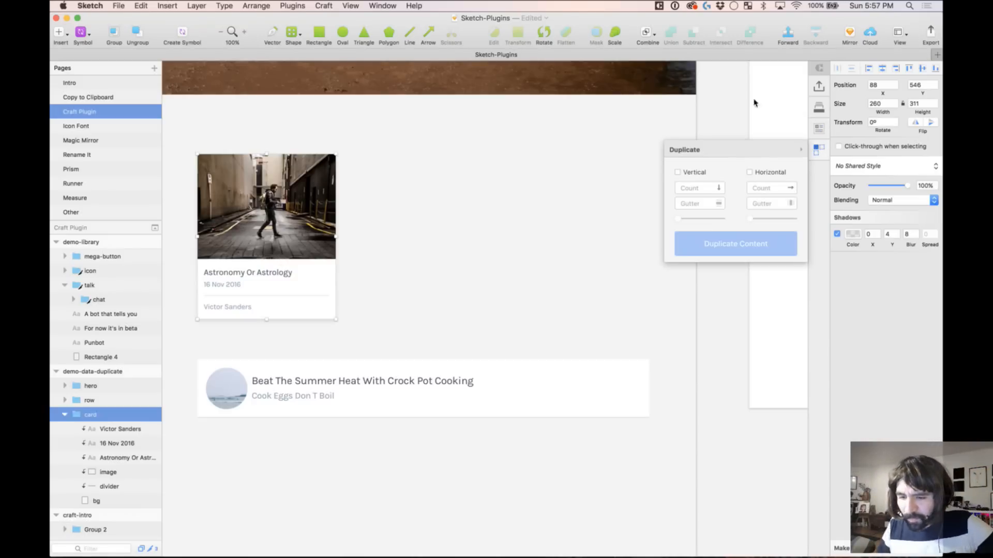
click(459, 172)
click(210, 303)
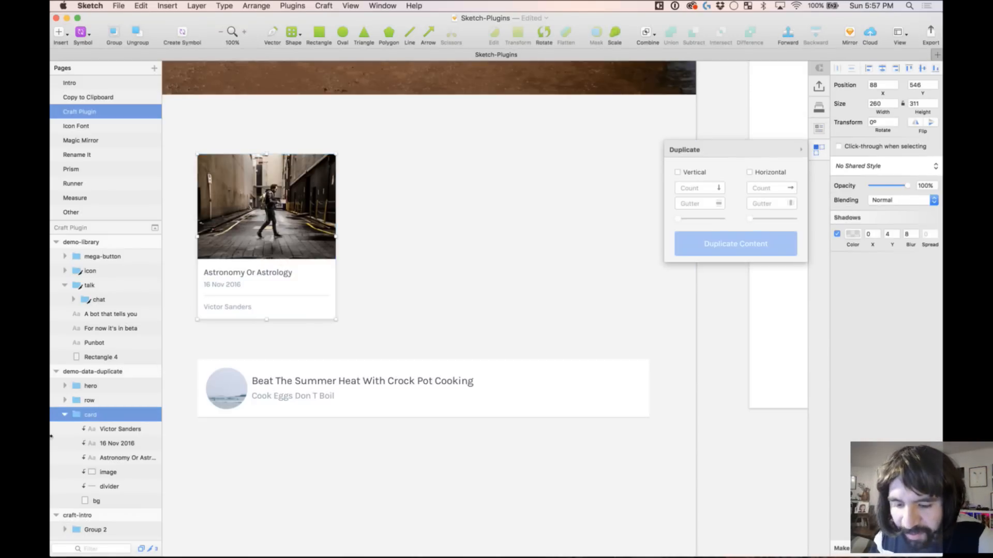
click(64, 416)
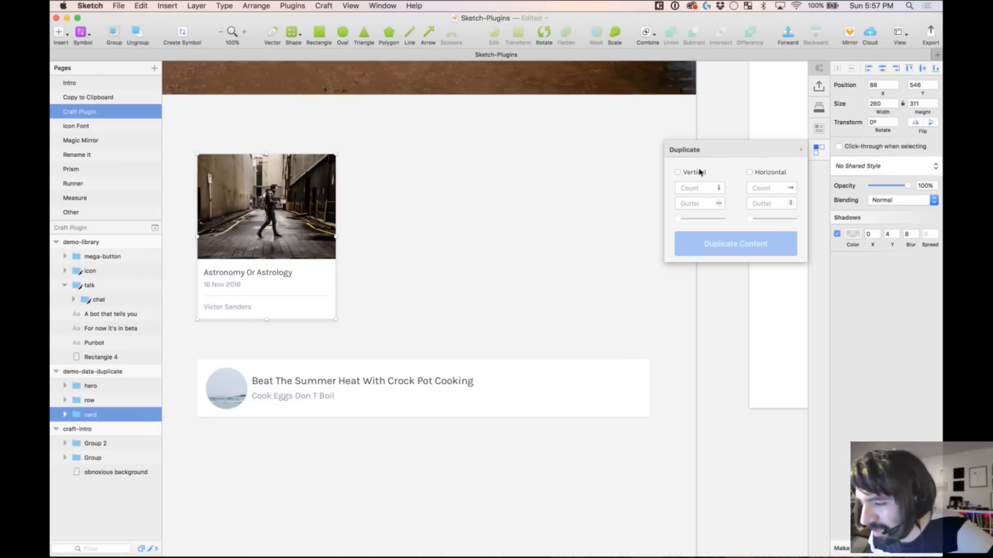
click(750, 172)
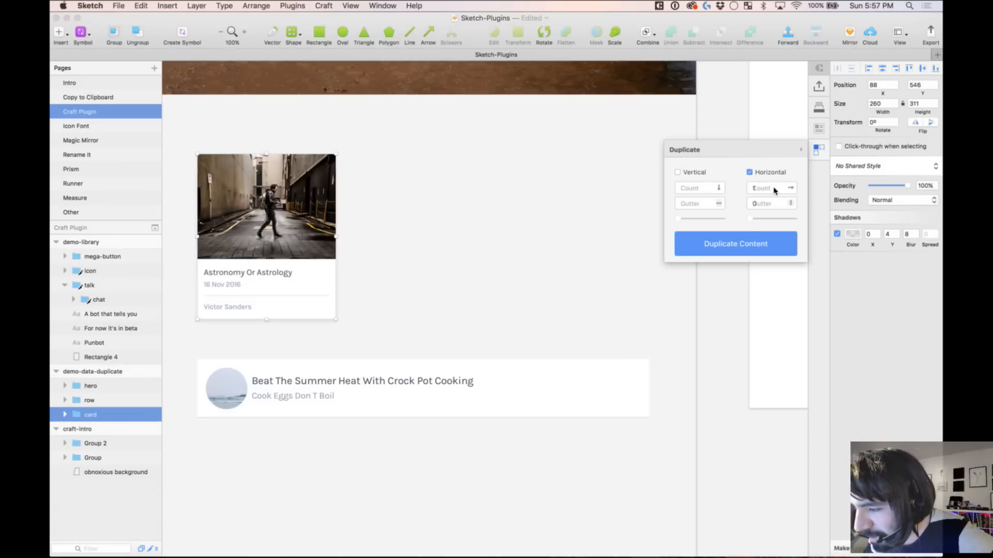
click(752, 189)
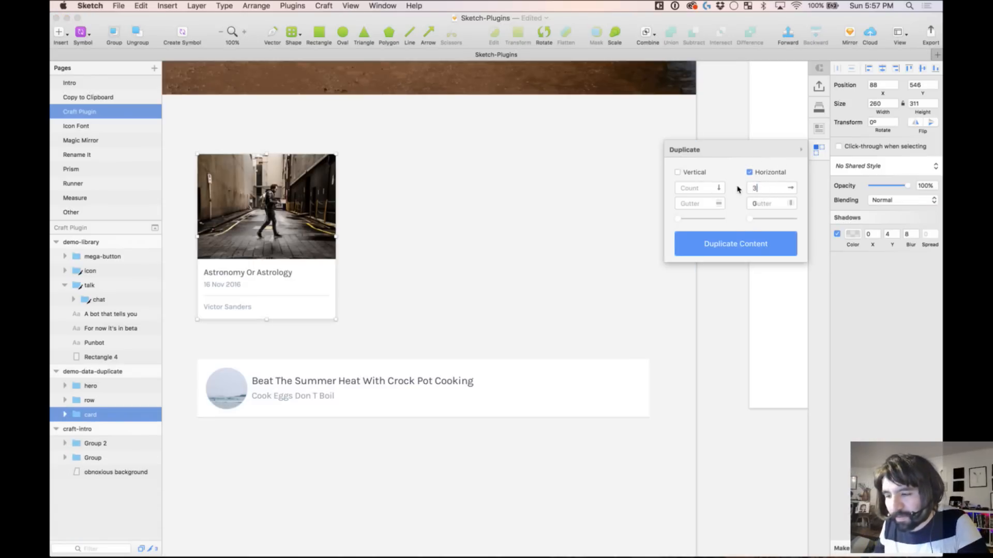
drag(767, 205, 729, 204)
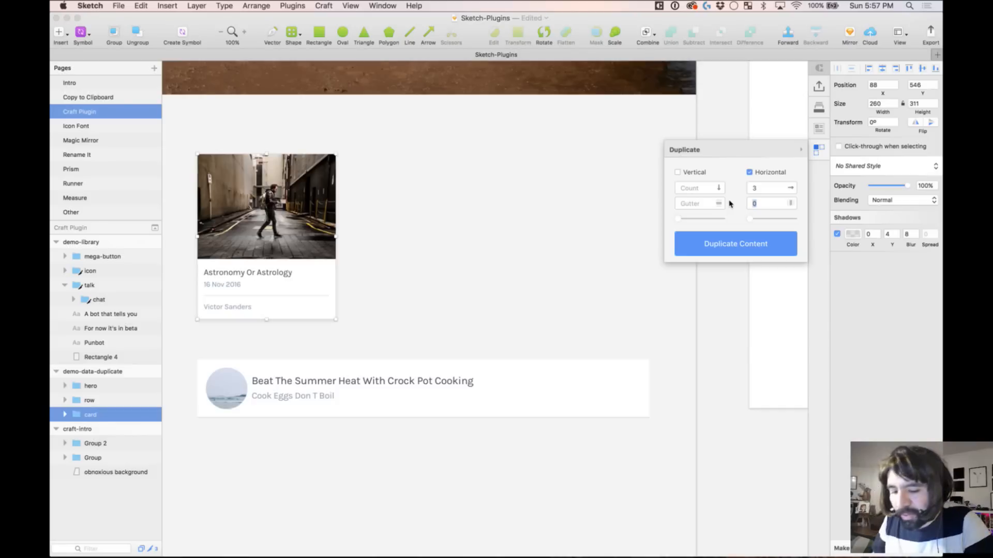
text(32)
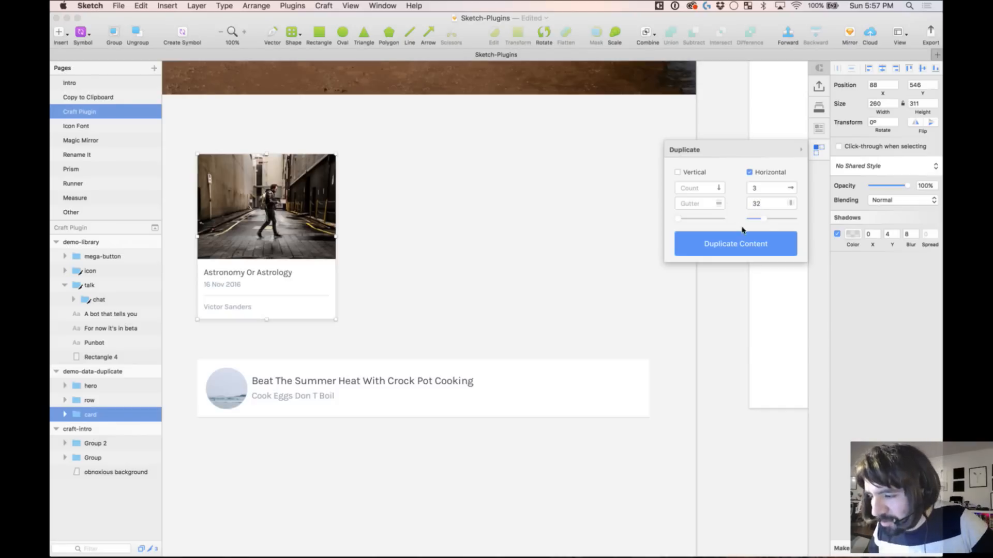
click(733, 249)
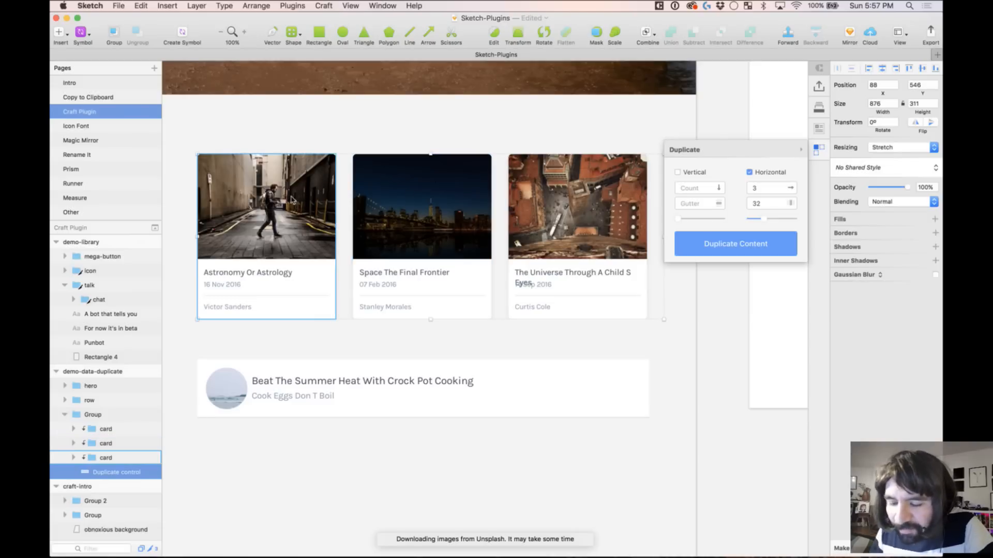
Step: Examine the author names and headlines in the three duplicated cards up close
drag(183, 147, 659, 361)
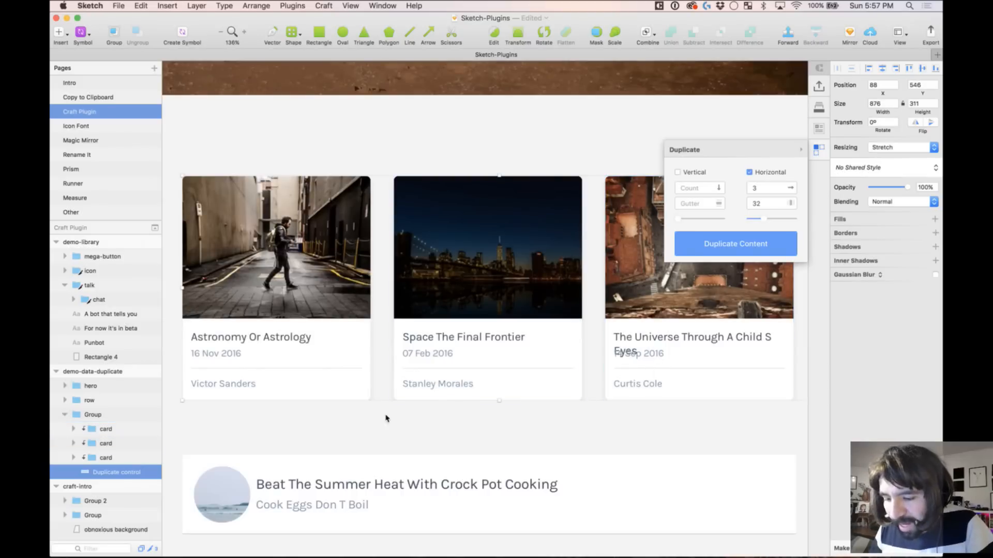
super+click(435, 383)
super+click(228, 384)
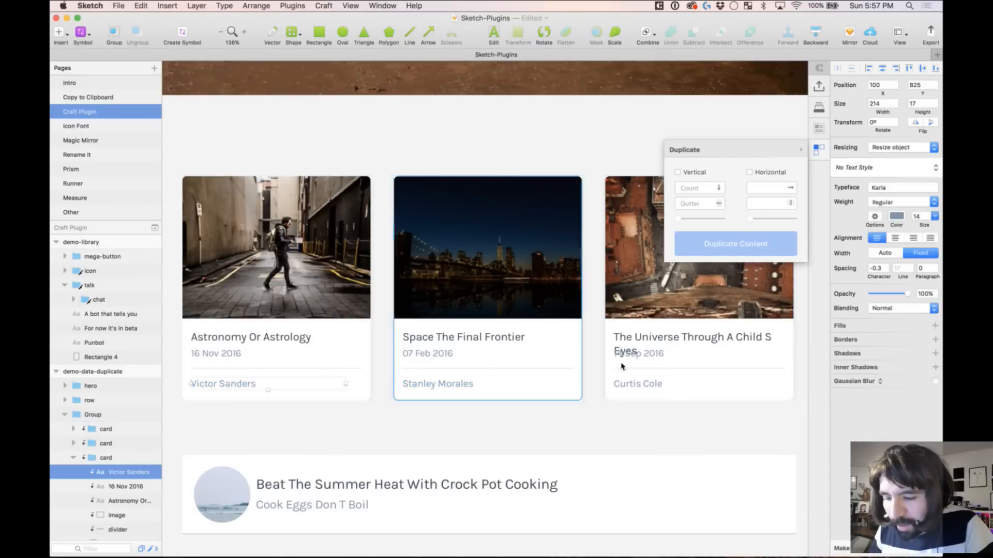
super+click(640, 386)
scroll(620, 372, right, 3)
super+click(563, 338)
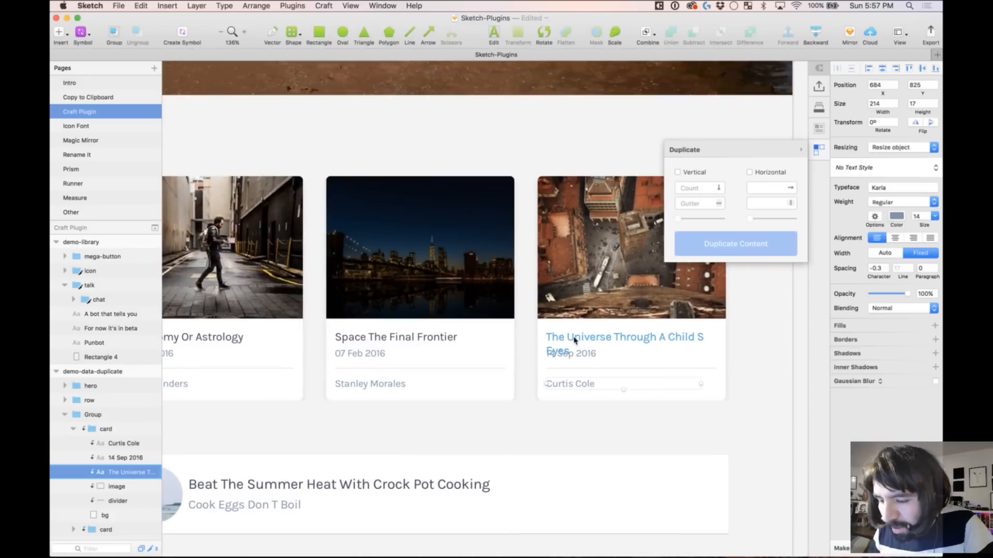
super+click(412, 340)
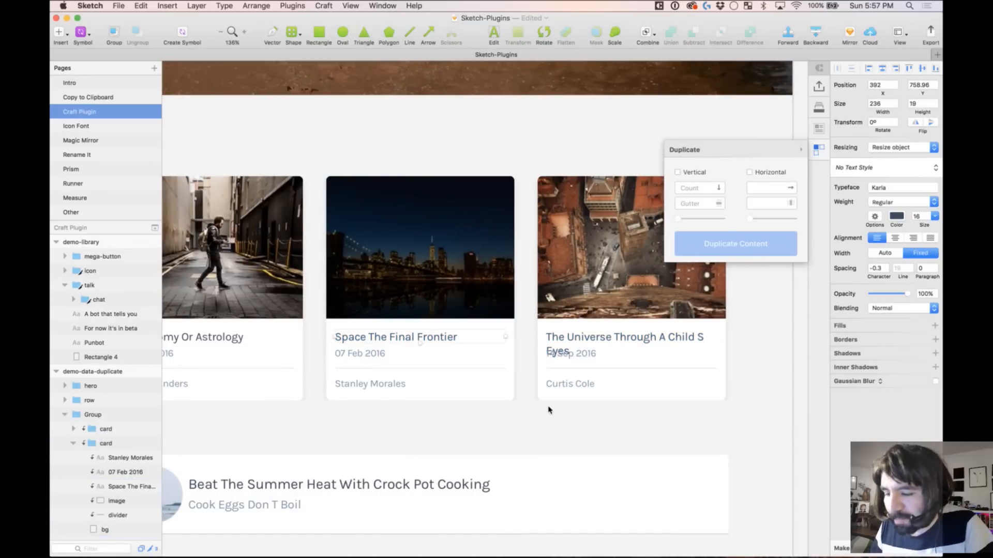
Step: Delete the word "Eyes" from the third card's headline so it no longer overlaps the date
super+click(693, 335)
double_click(682, 341)
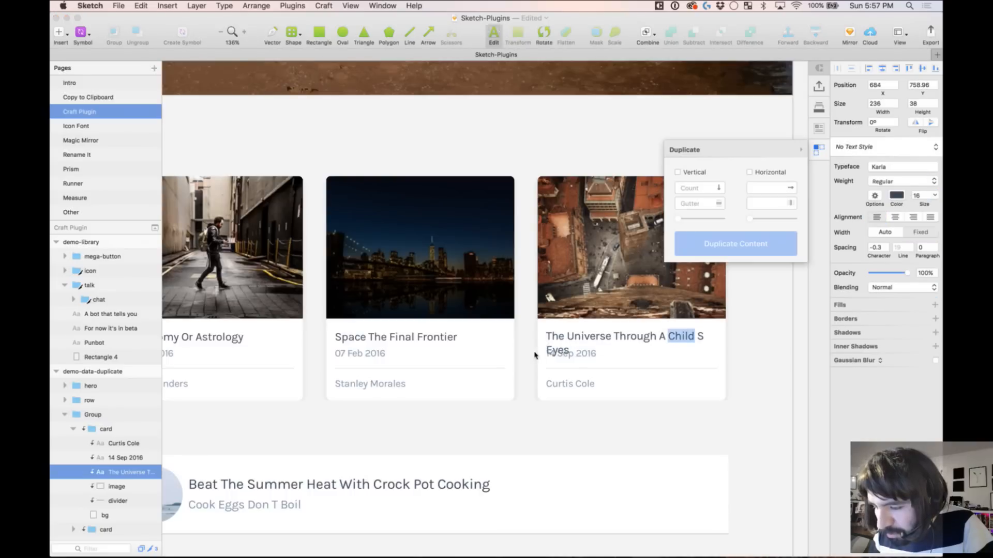
double_click(560, 352)
key(BackSpace)
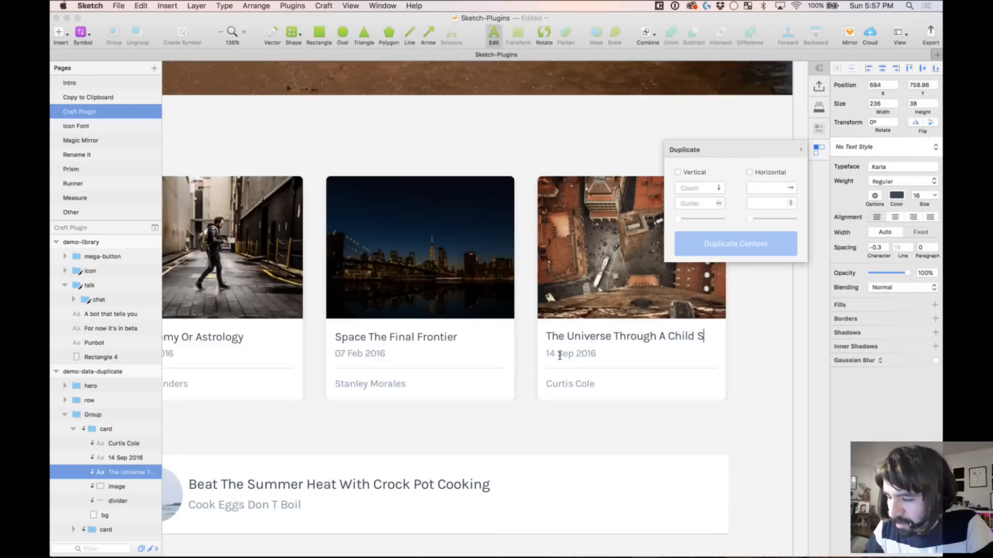
key(Escape)
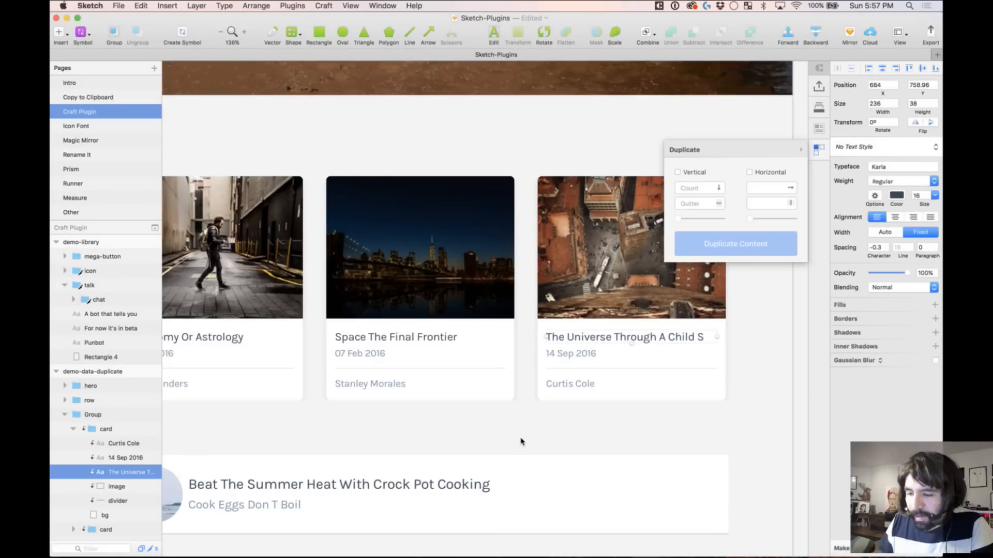
Step: Duplicate the row group below the cards vertically with a count of 4 and a gutter of 0, and deselect it
key(super+0)
click(408, 437)
scroll(408, 438, down, 5)
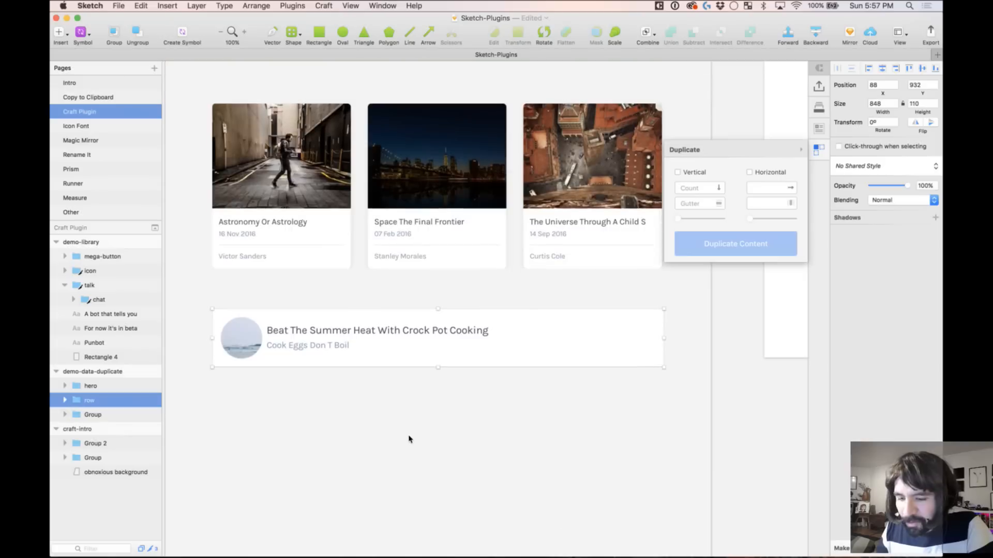
click(692, 172)
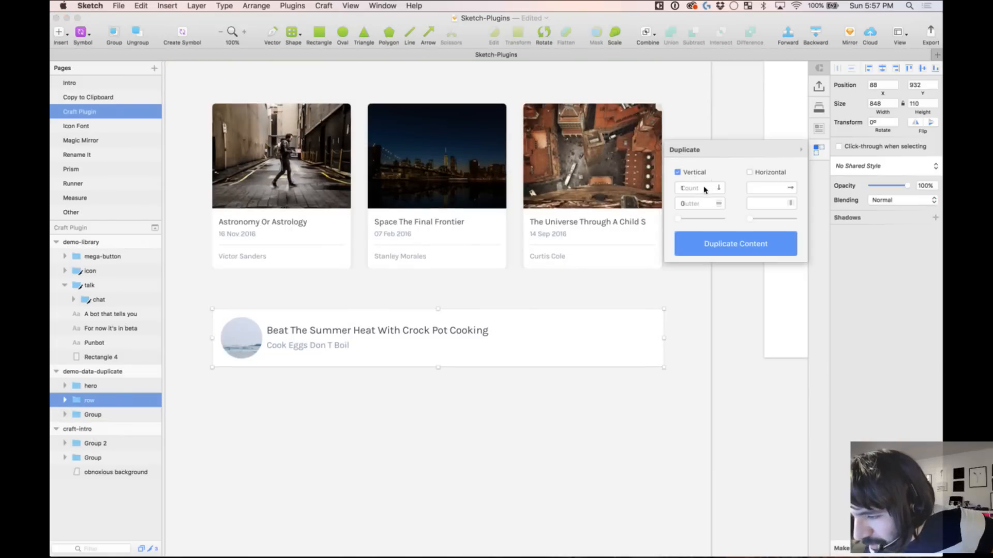
click(705, 190)
text(1)
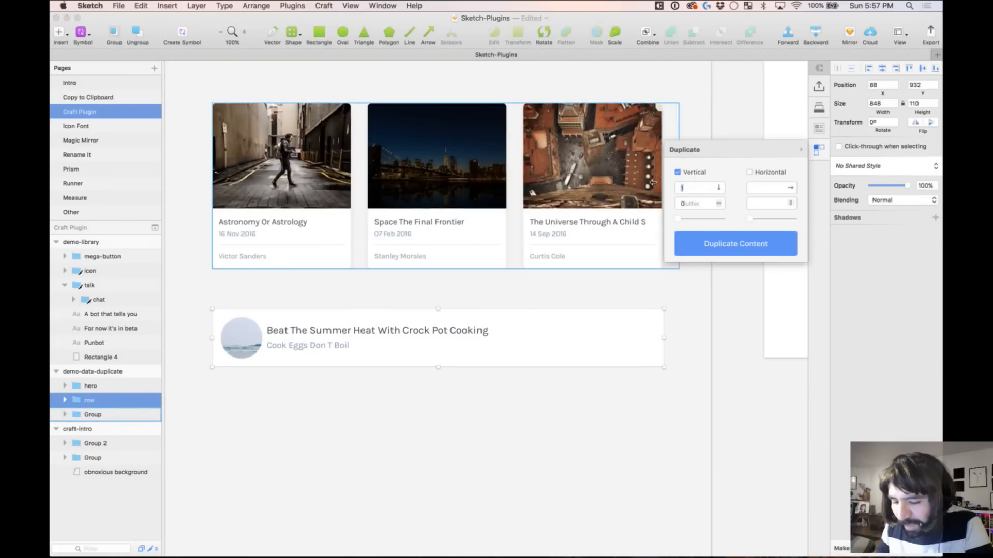
click(699, 204)
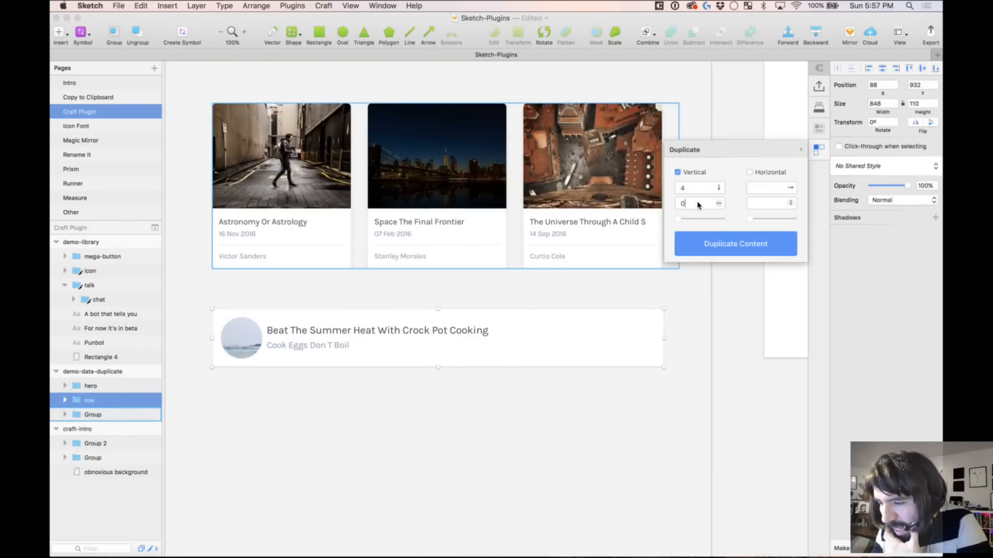
click(724, 254)
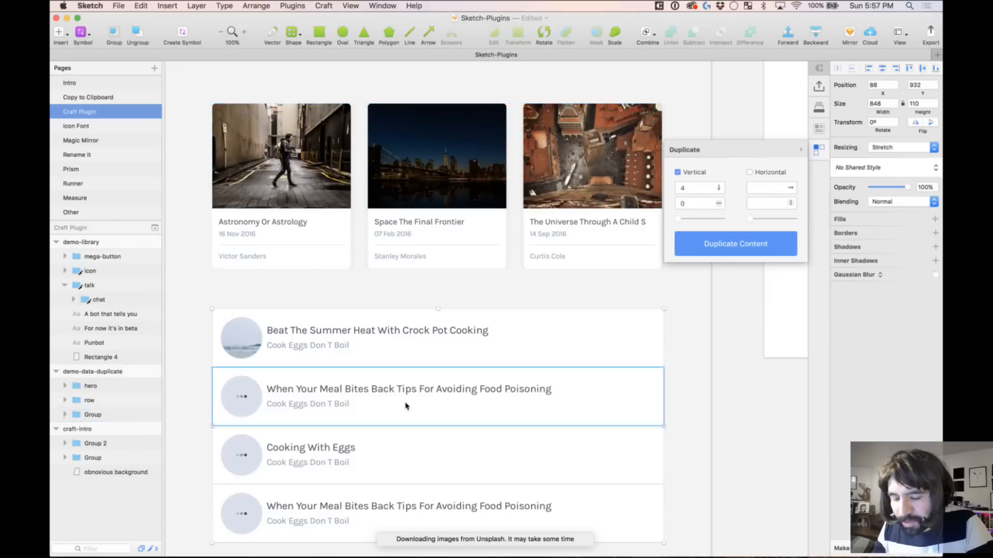
scroll(406, 406, down, 3)
click(411, 476)
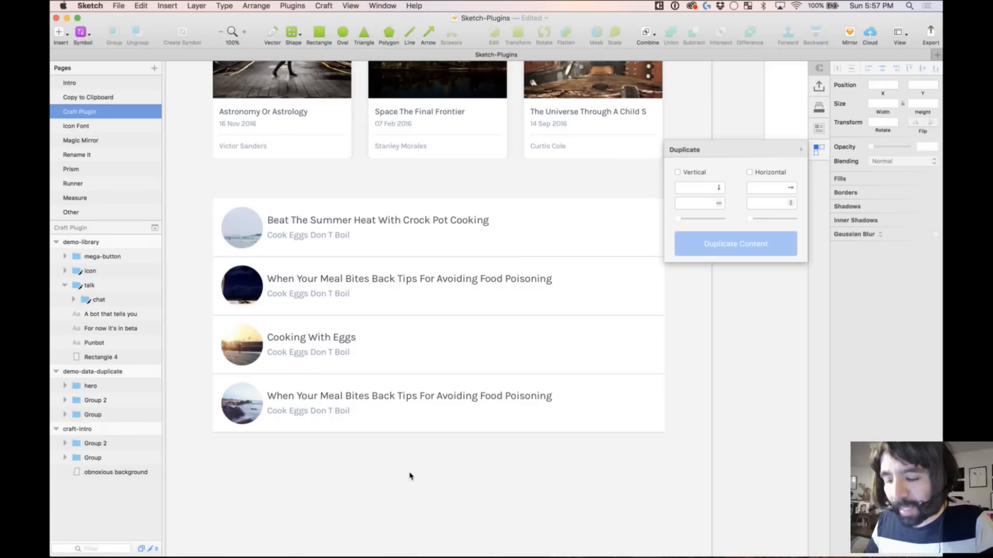
Step: Look over the whole demo-data-duplicate artboard with its hero, cards and rows
click(430, 346)
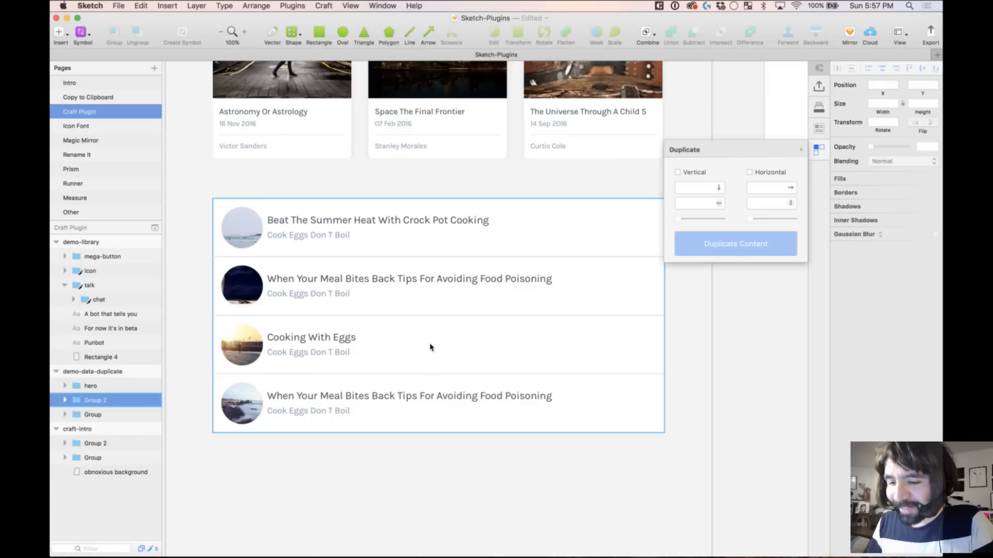
click(439, 485)
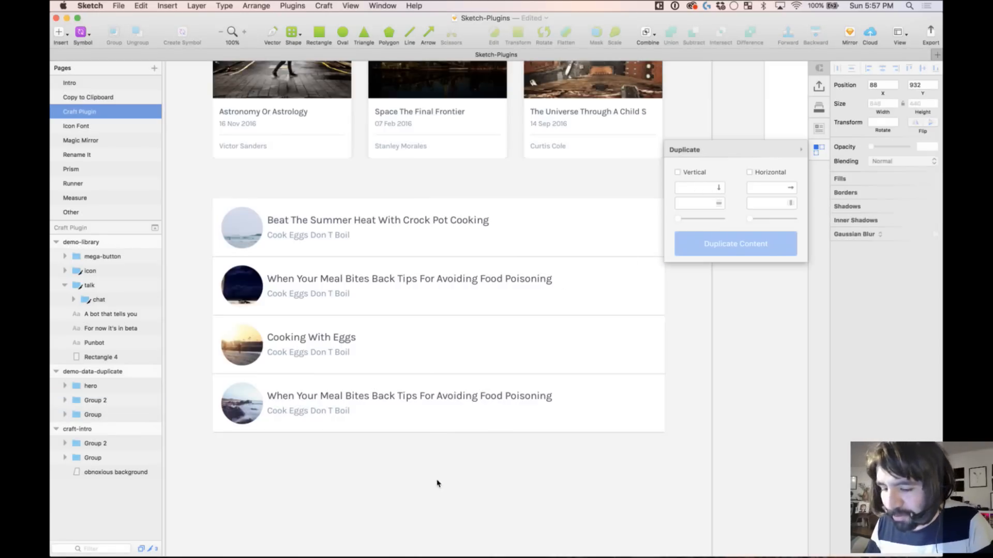
key(super+minus)
key(super+minus)
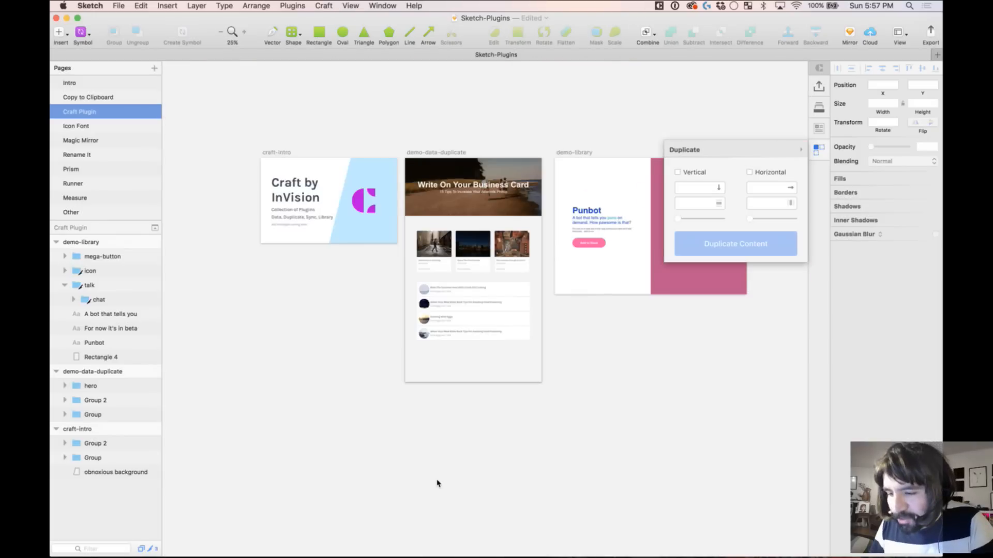
scroll(436, 484, right, 4)
scroll(437, 483, up, 1)
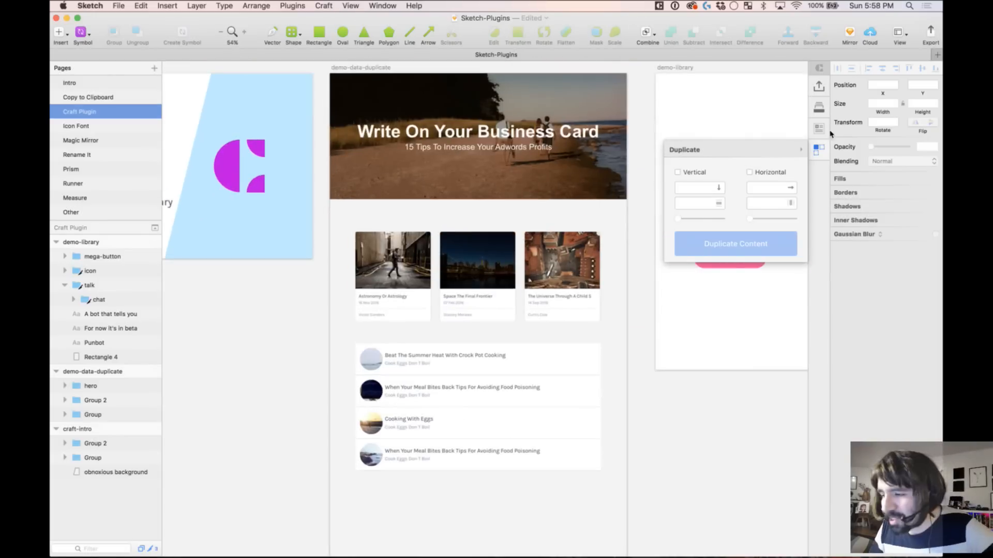
Step: View Craft's Library and Sync panels and the list of Craft plugins in the Craft Manager
click(818, 108)
click(818, 108)
click(817, 108)
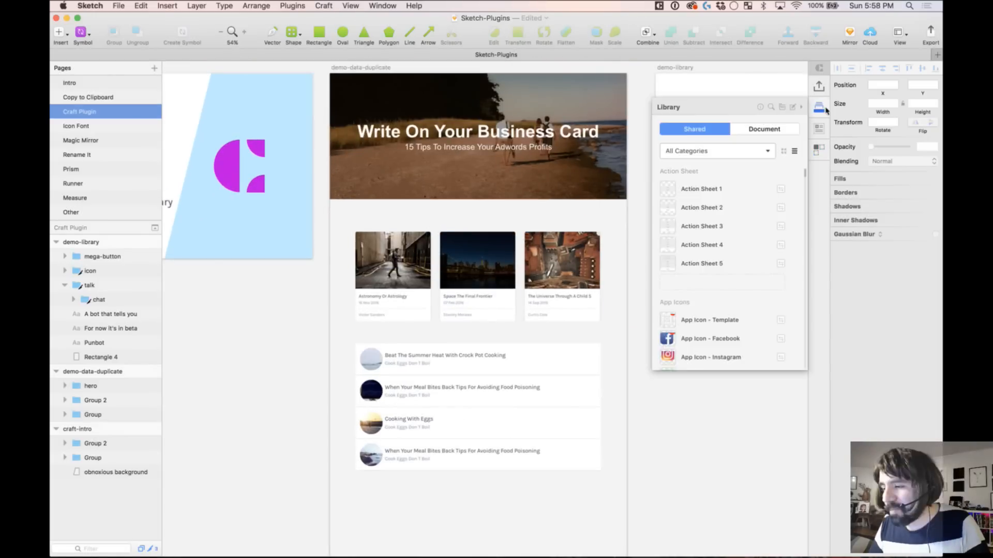
click(819, 85)
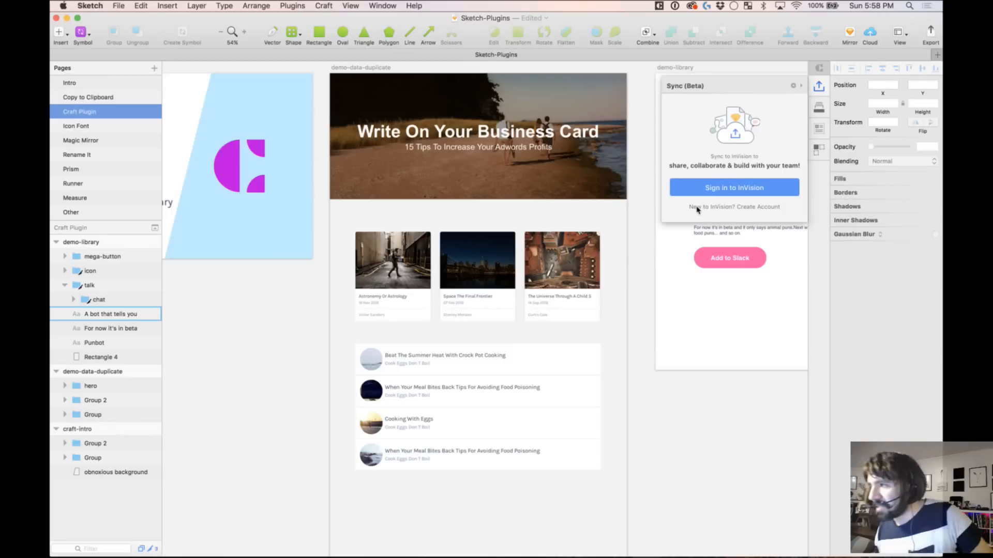
click(659, 6)
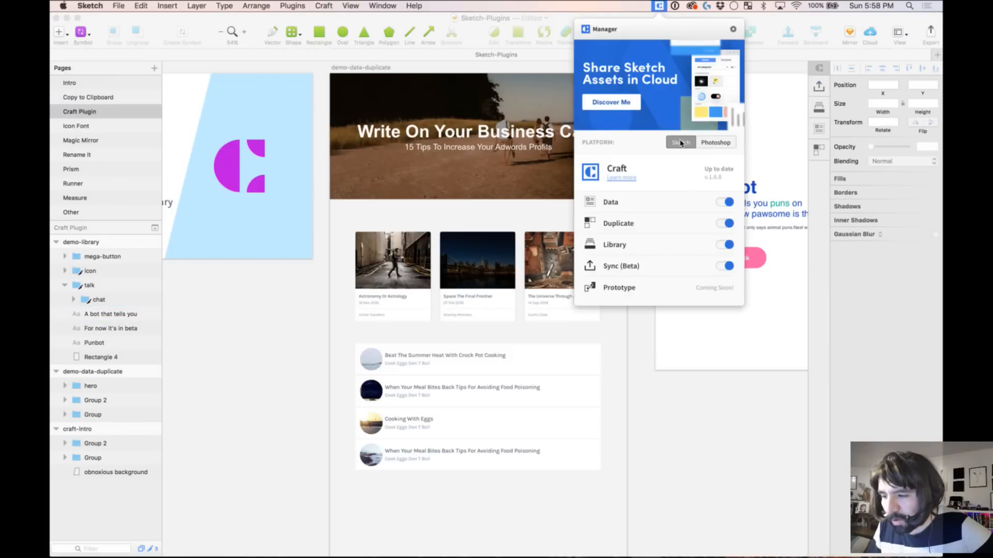
Step: Hide the Craft panel and show it again
click(325, 7)
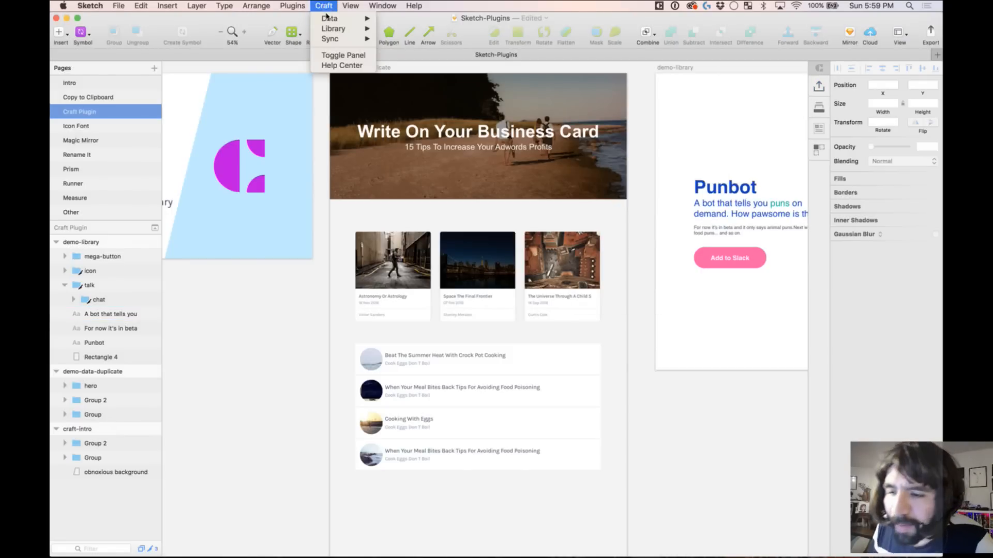
click(341, 55)
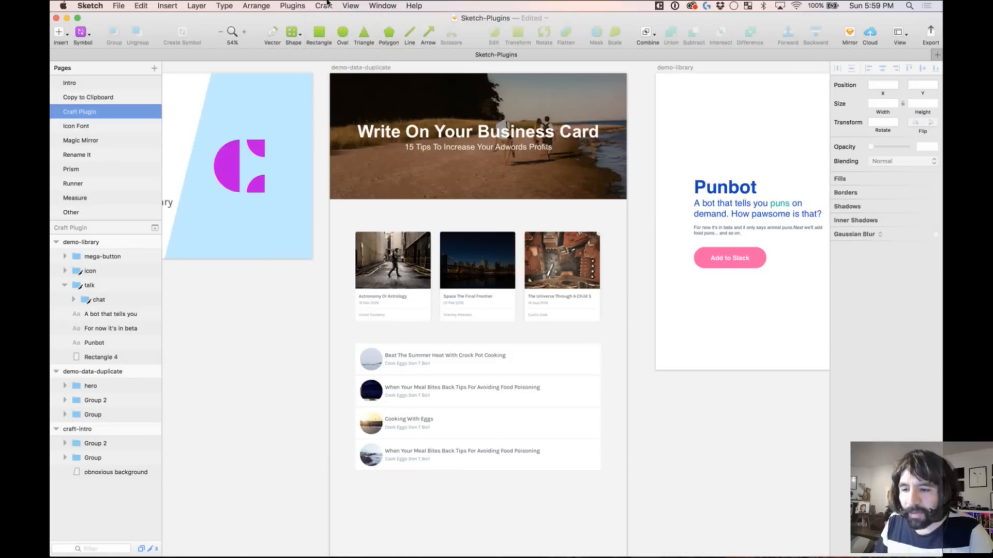
click(330, 6)
click(331, 55)
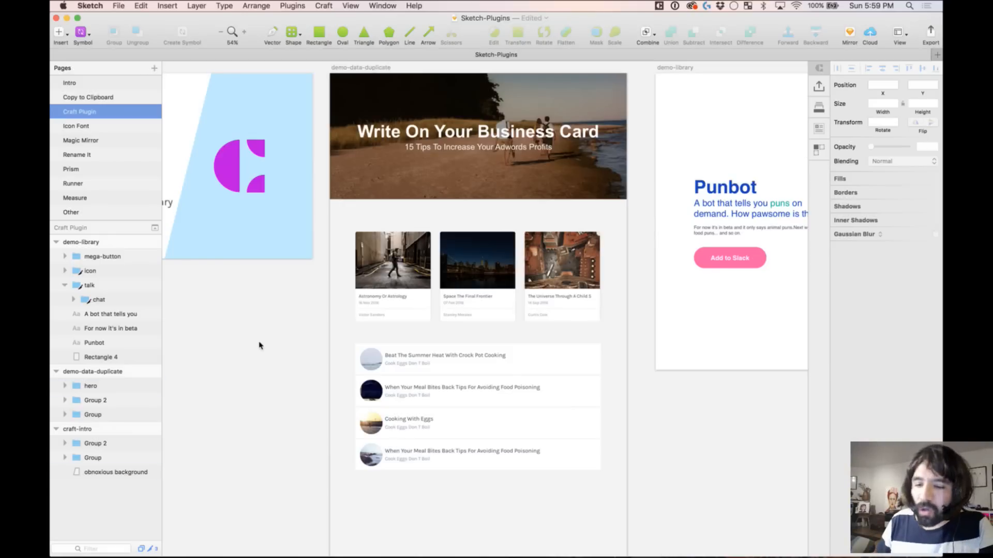
Step: Switch to the Icon Font page and leave nothing selected on its intro artboard
click(119, 125)
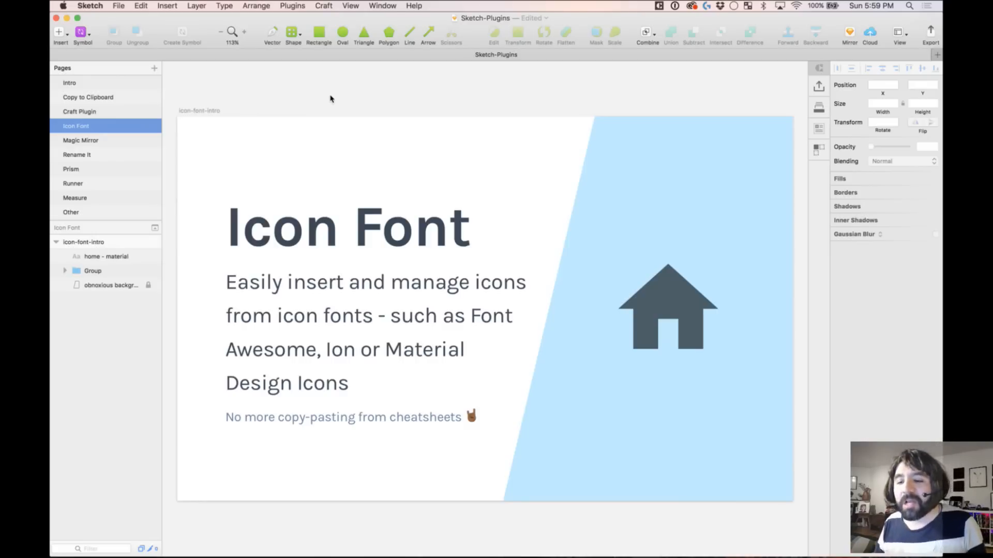
click(306, 212)
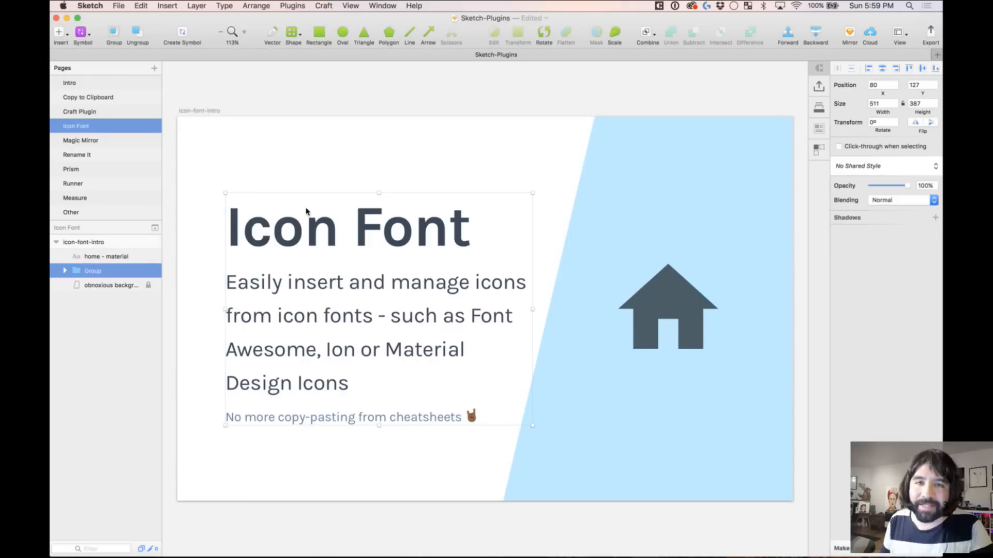
click(340, 78)
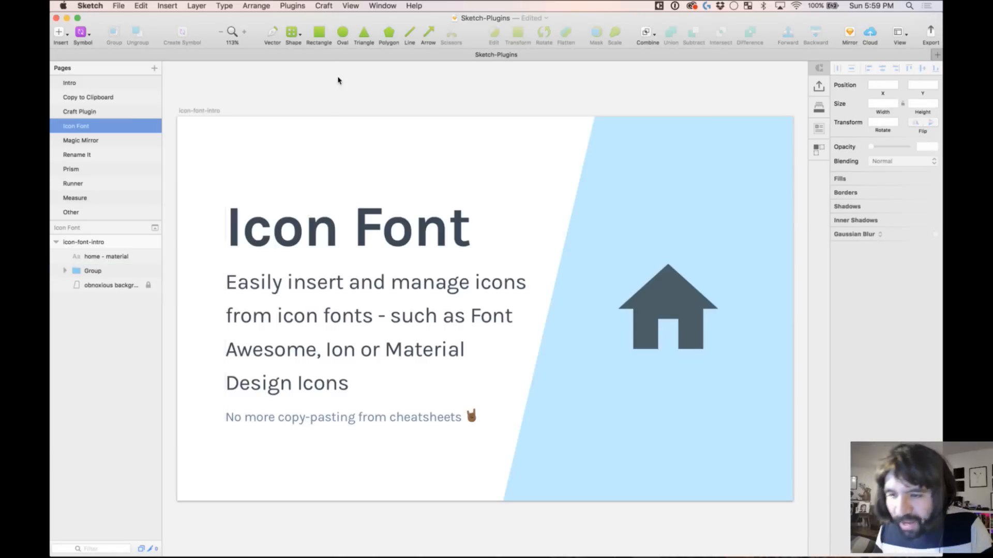
Step: View the Icon Font plugin's commands and its Grid Insert icon sets, and inspect the large house icon's text properties
click(293, 5)
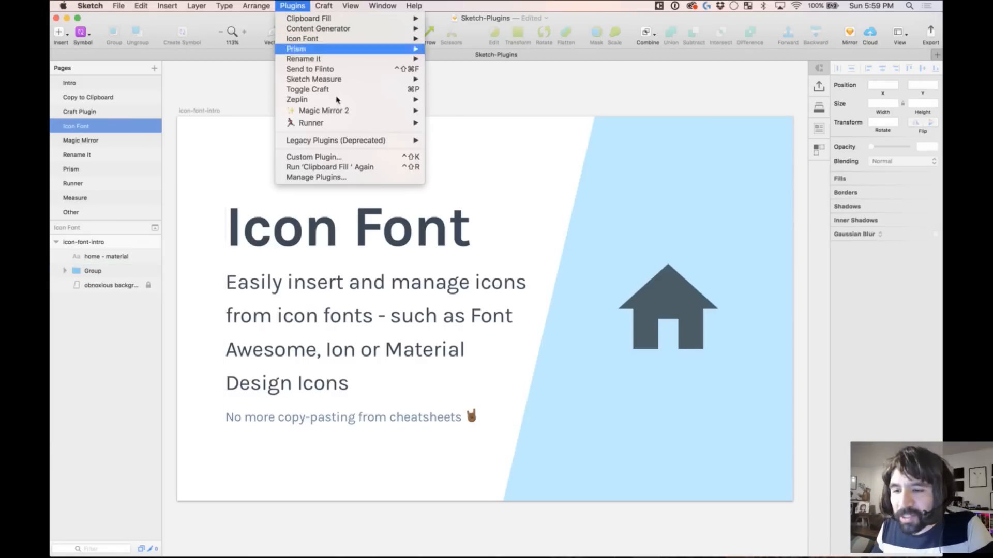
mouse_move(351, 39)
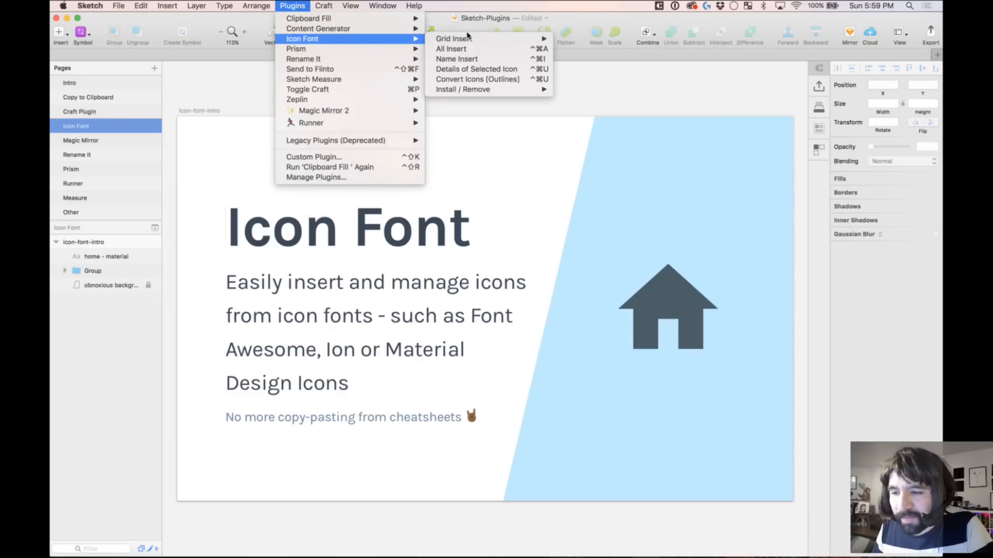
mouse_move(476, 38)
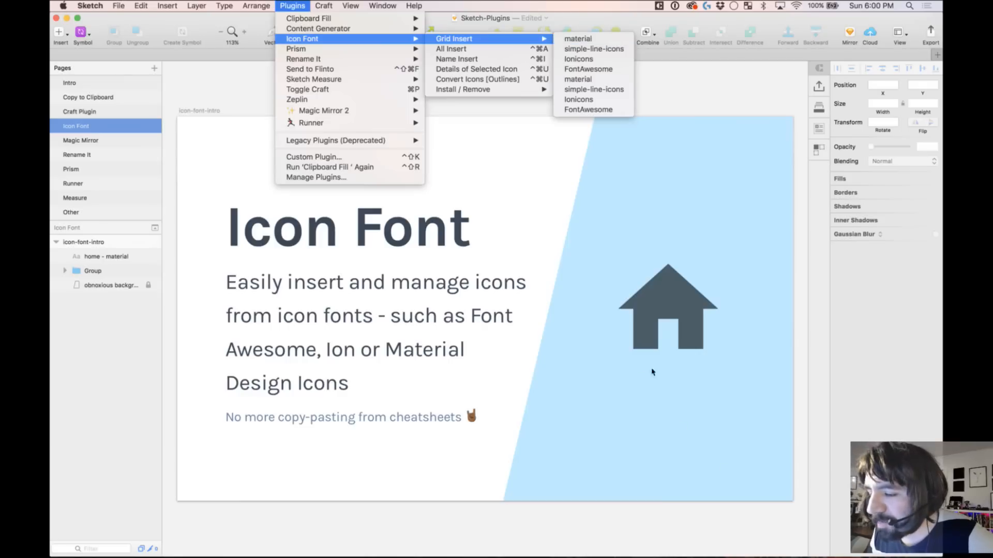
click(687, 284)
click(686, 282)
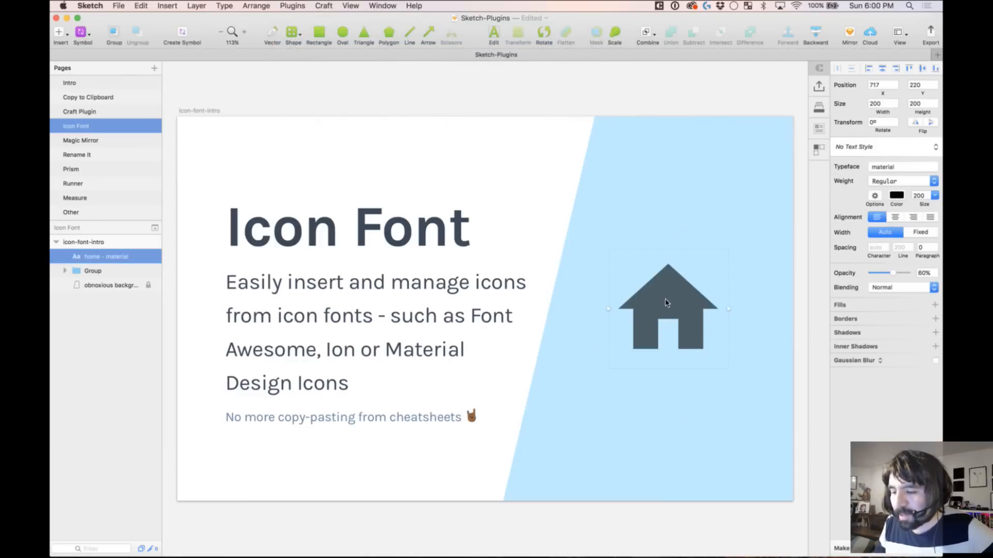
scroll(659, 306, right, 1)
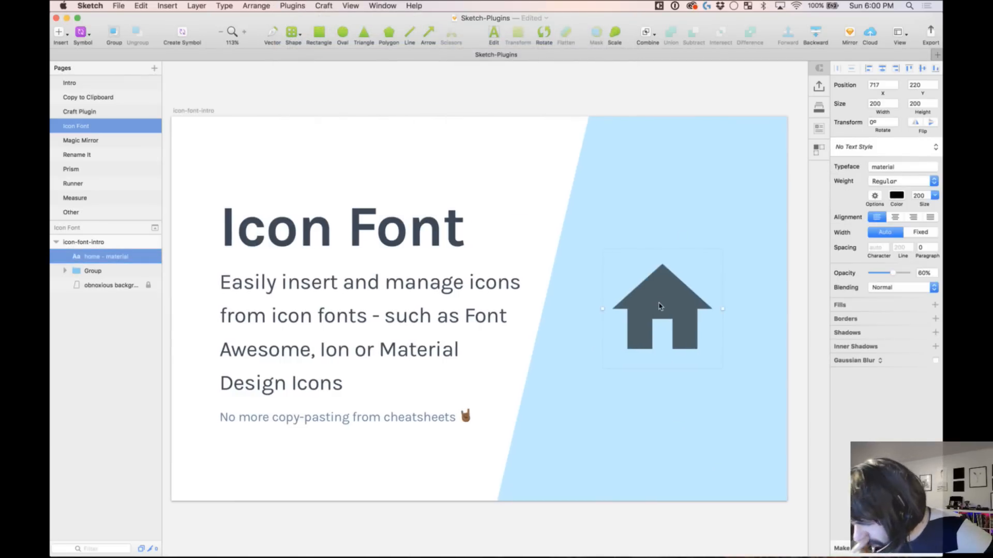
click(465, 95)
Step: Grid-insert the FontAwesome "home" icon with the Icon Font plugin and place it above the large house on the blue area
click(292, 6)
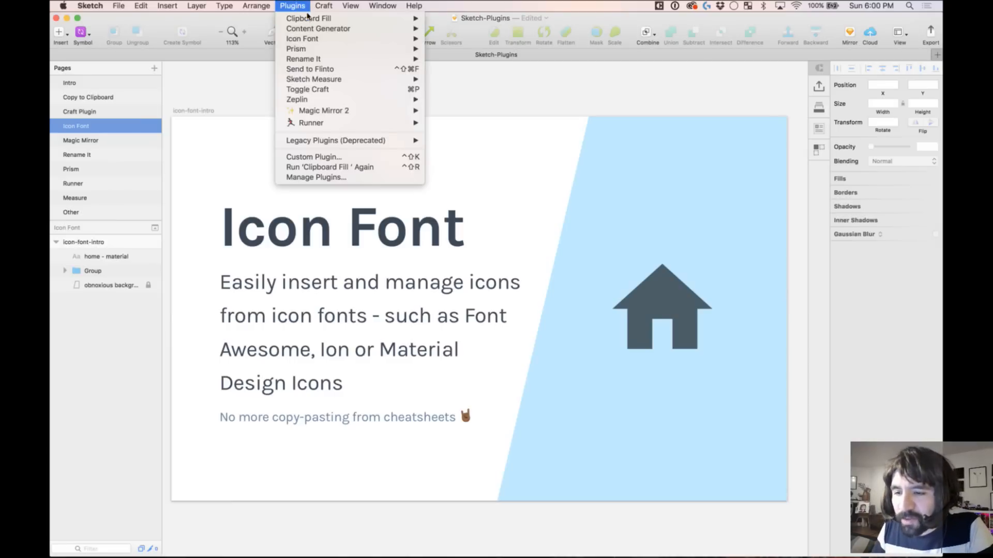
mouse_move(317, 53)
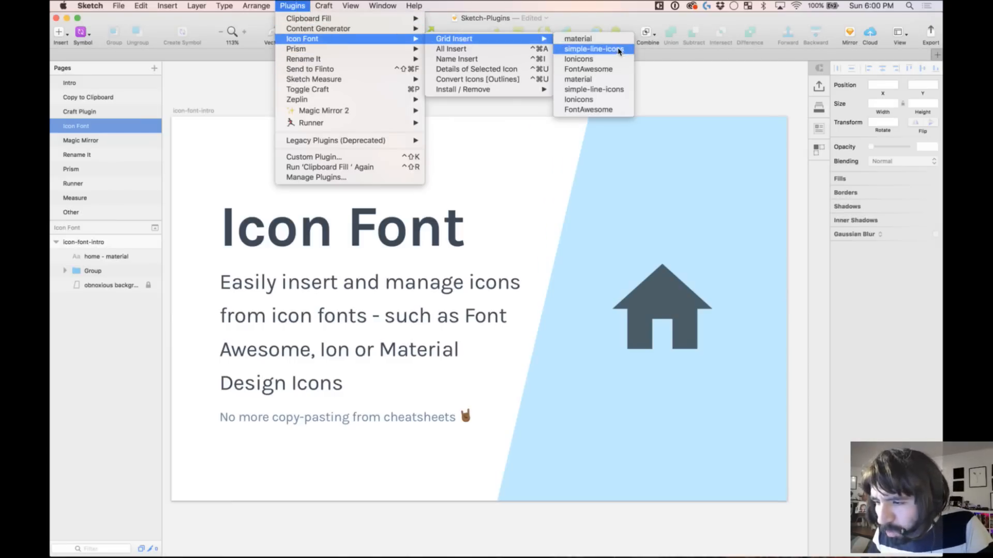
click(615, 70)
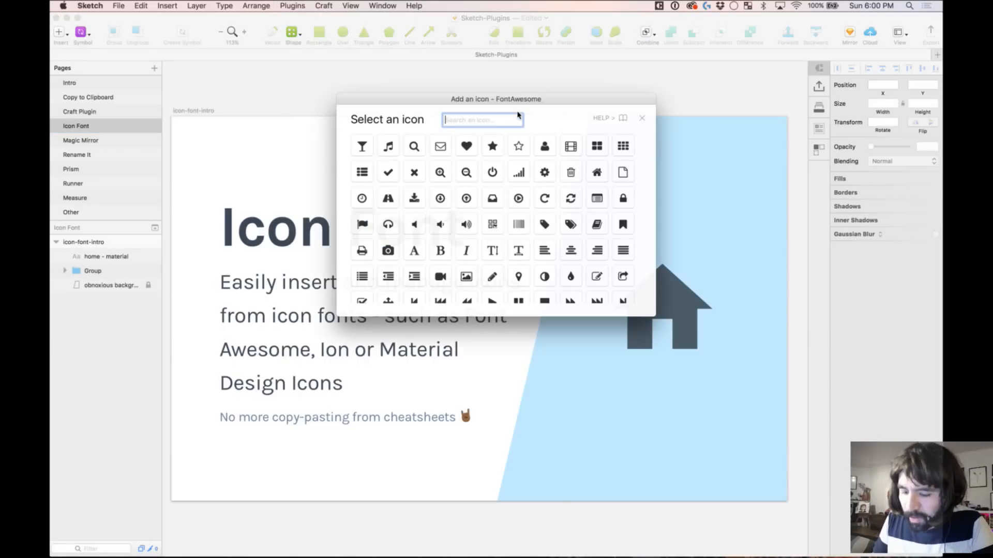
text(home)
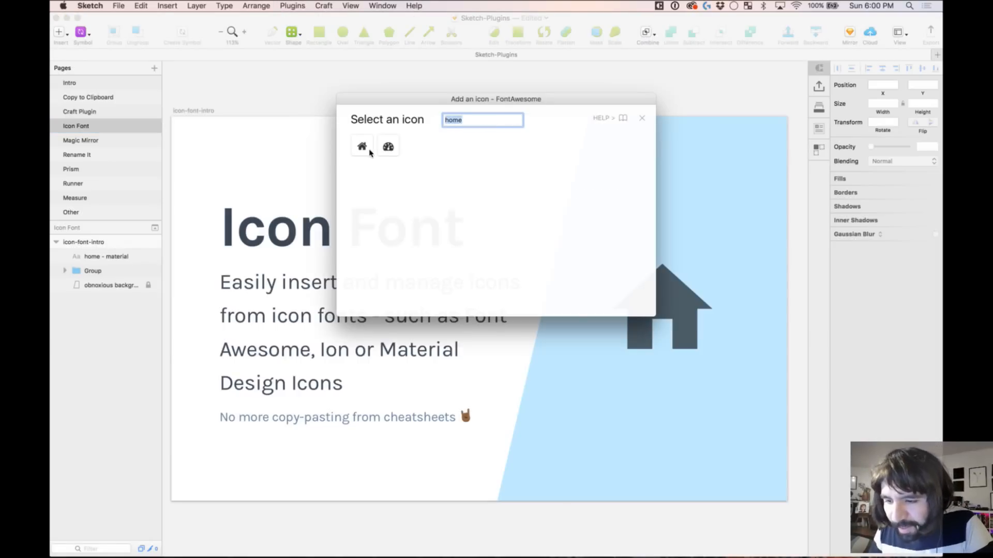
click(361, 147)
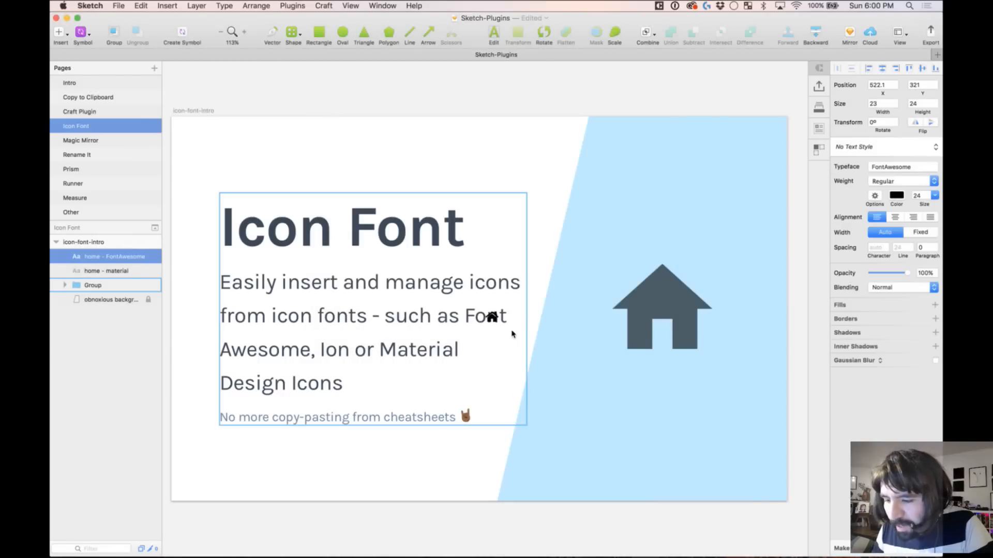
drag(494, 317, 689, 198)
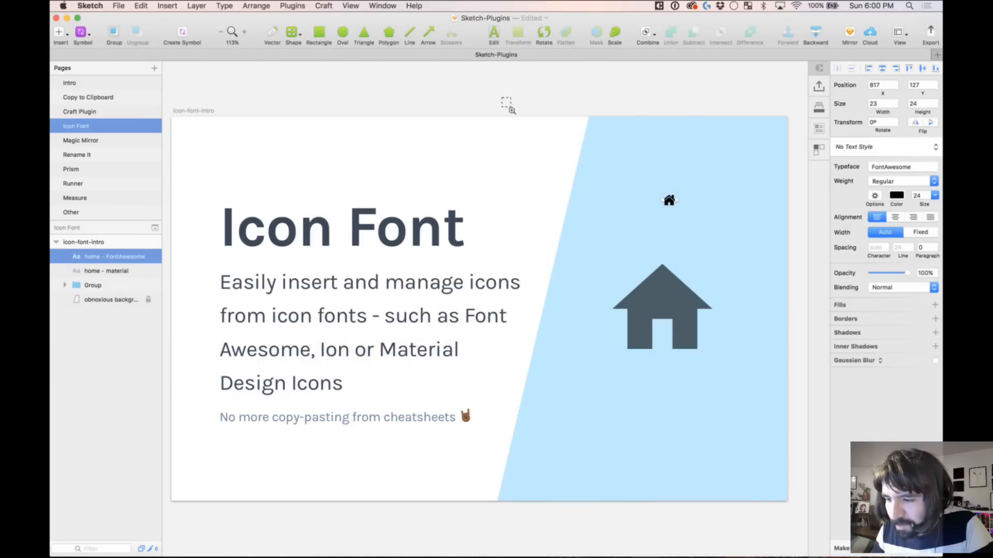
key(z)
drag(505, 101, 804, 480)
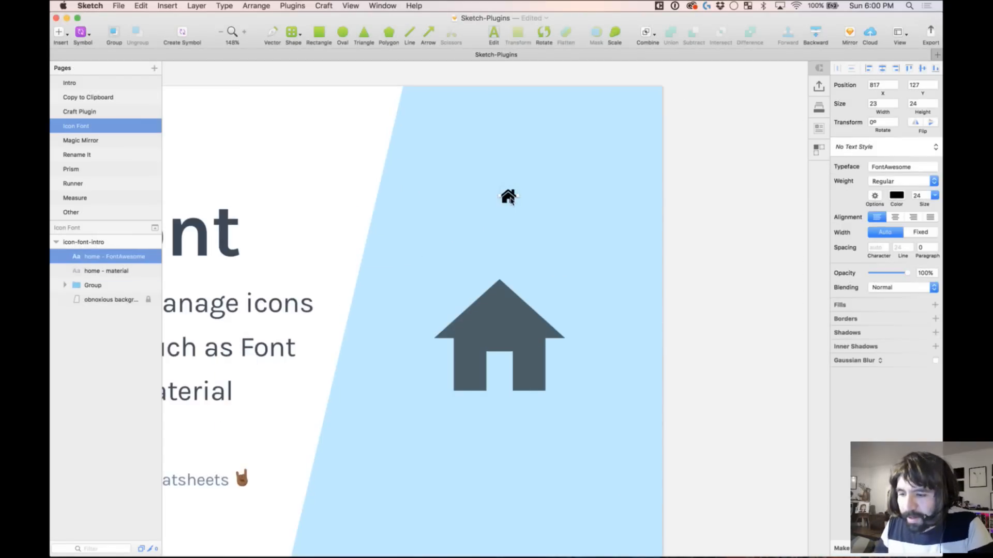
drag(511, 197, 473, 196)
click(413, 77)
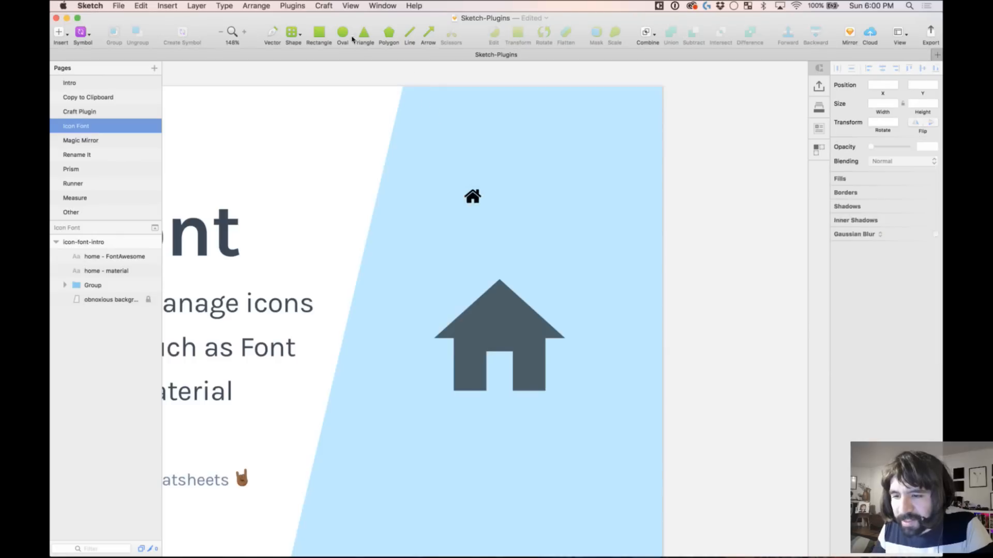
Step: Grid-insert the Ionicons outline house found with "home" and place it to the right of the small solid house
click(293, 6)
mouse_move(323, 41)
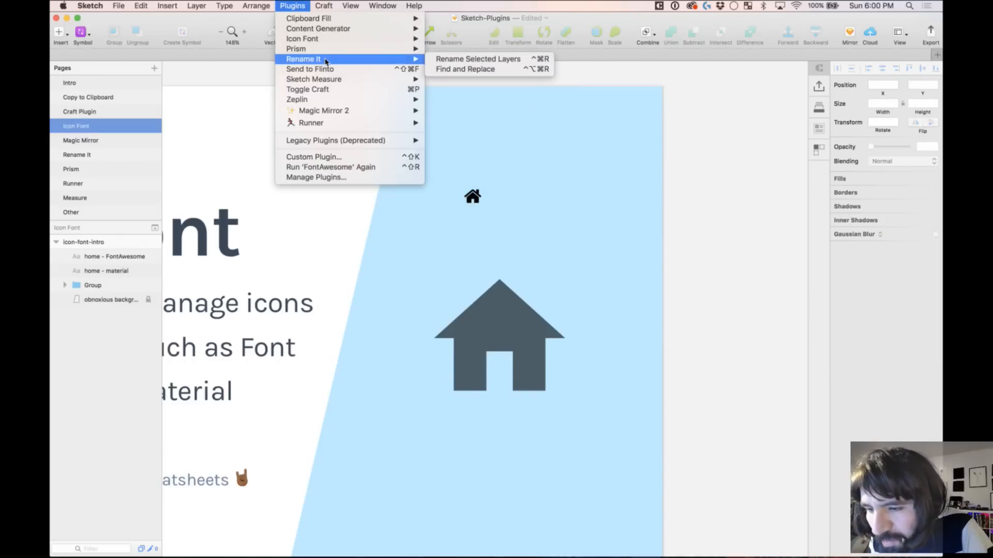
mouse_move(439, 38)
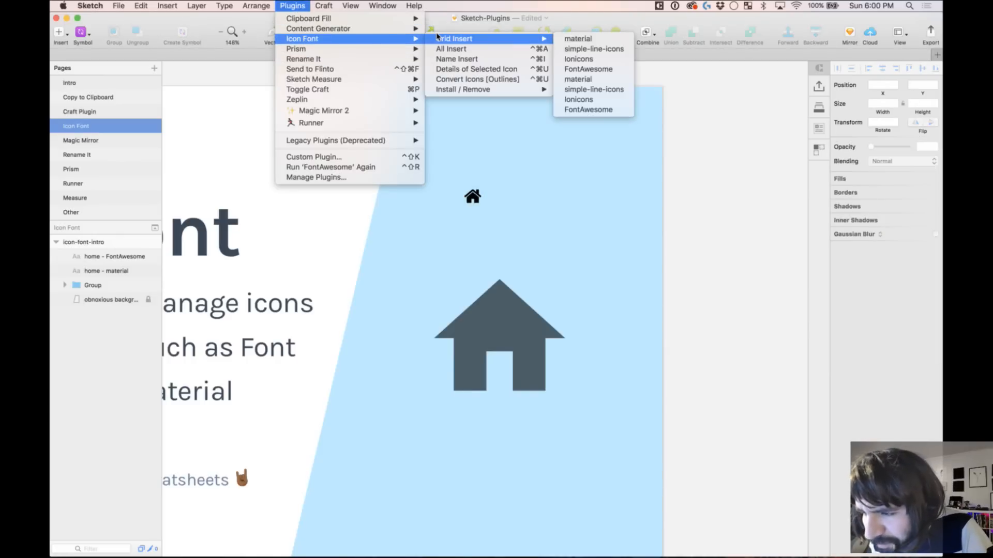
click(611, 61)
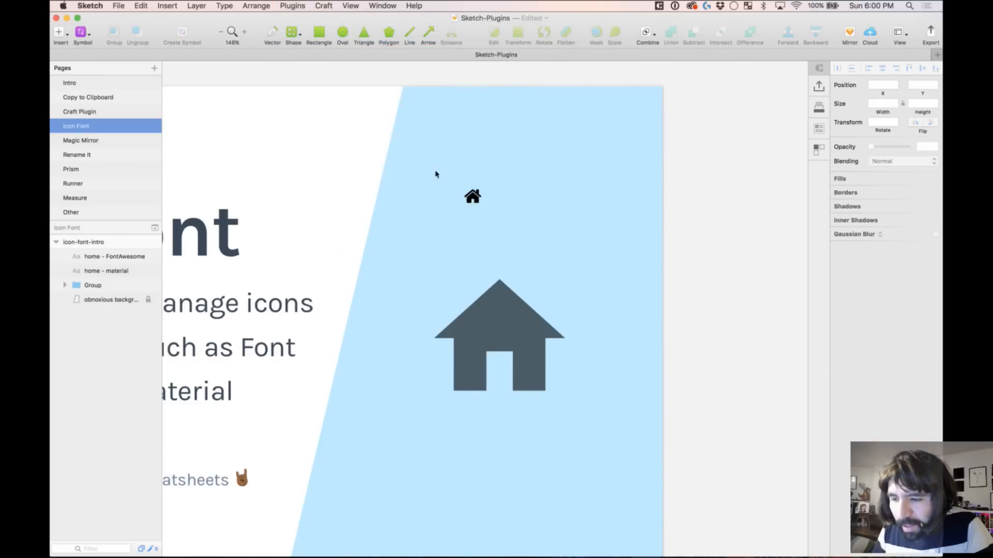
text(home)
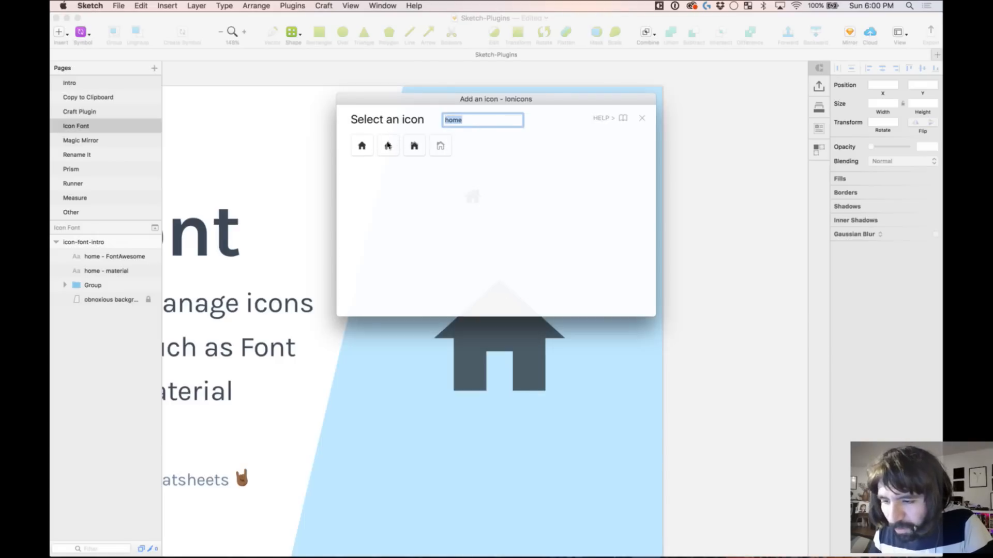
key(Return)
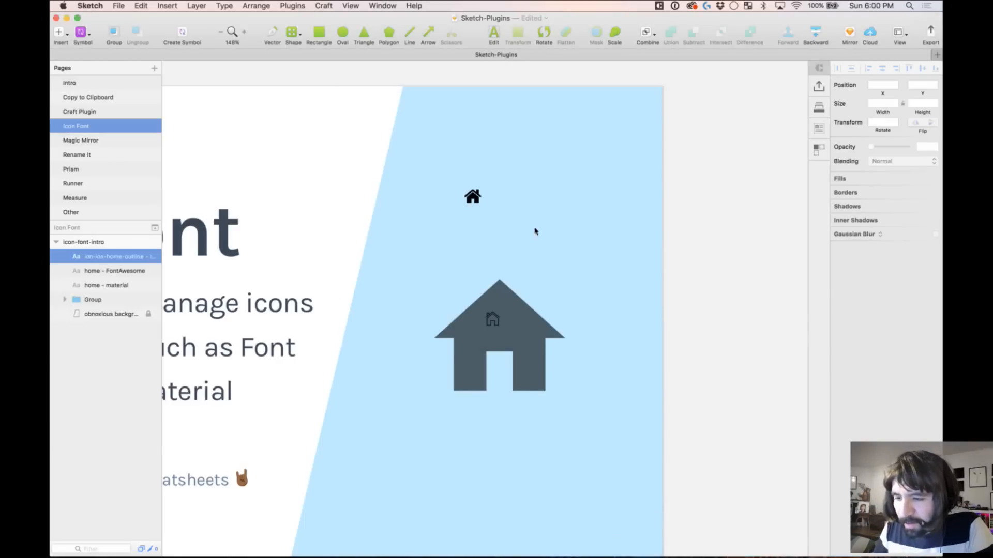
drag(494, 323, 538, 197)
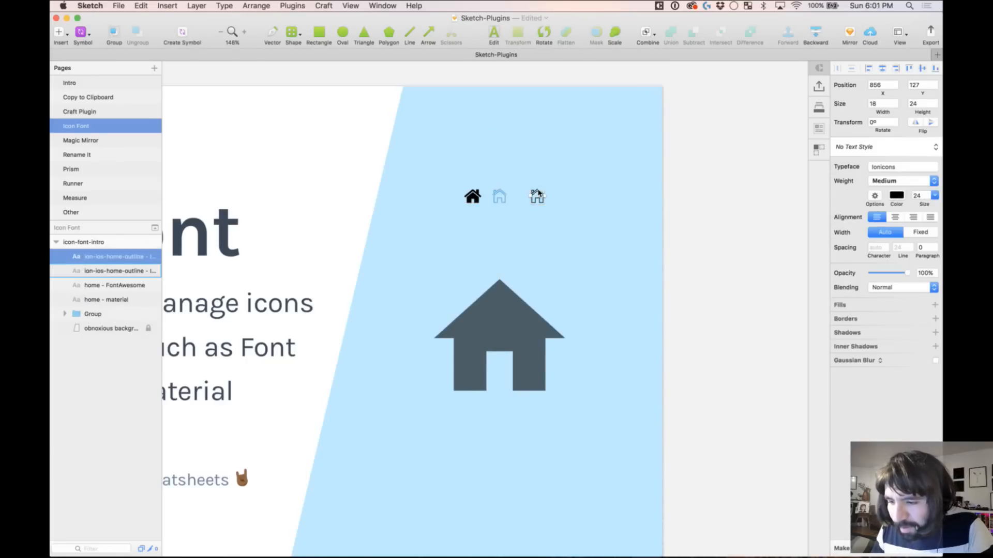
key(super+z)
Step: Set the font size of both small house icons to 84 and move the outline house to the left of the solid one
shift+click(472, 196)
click(922, 195)
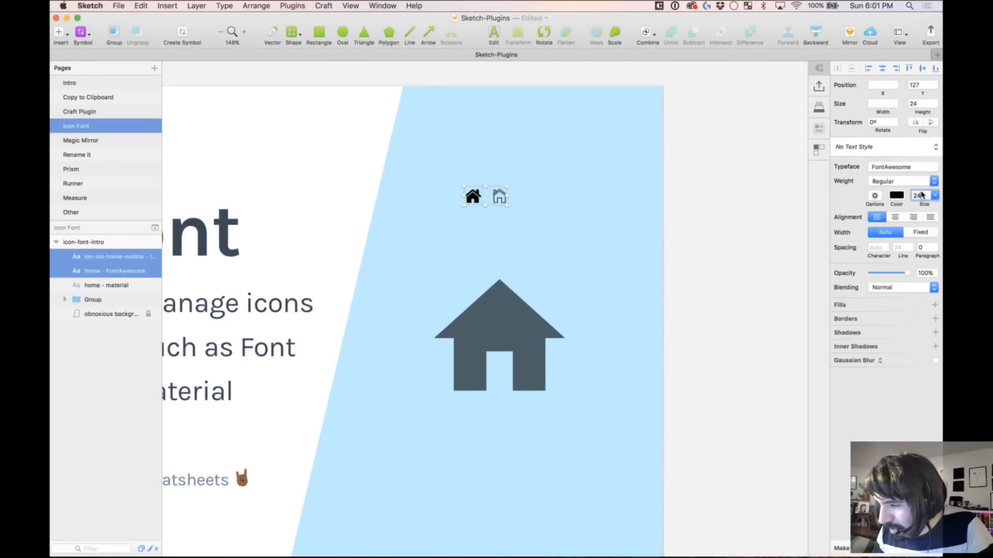
key(shift+Up)
key(shift+Up)
key(shift+Up)
key(shift+Up)
key(shift+Up)
key(shift+Up)
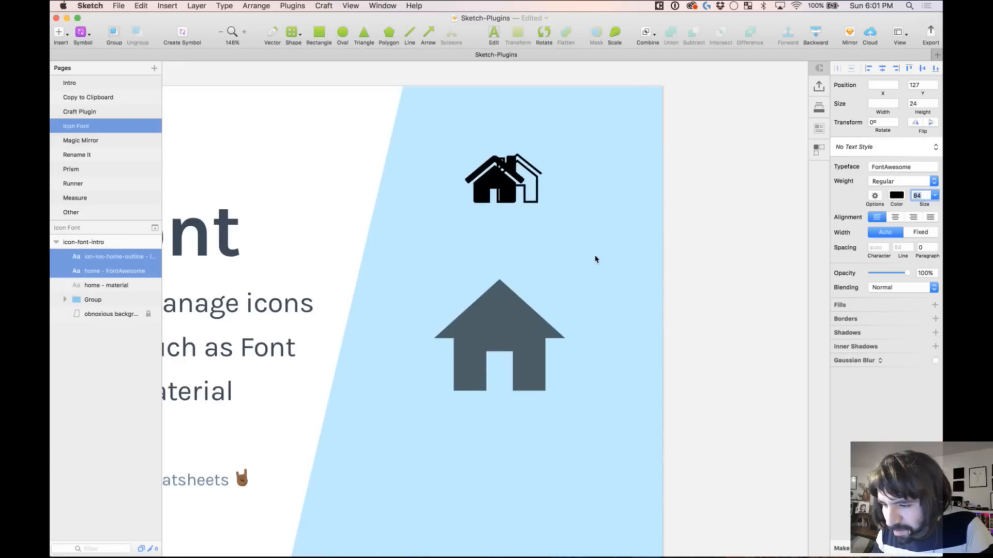
click(596, 259)
drag(505, 194, 412, 194)
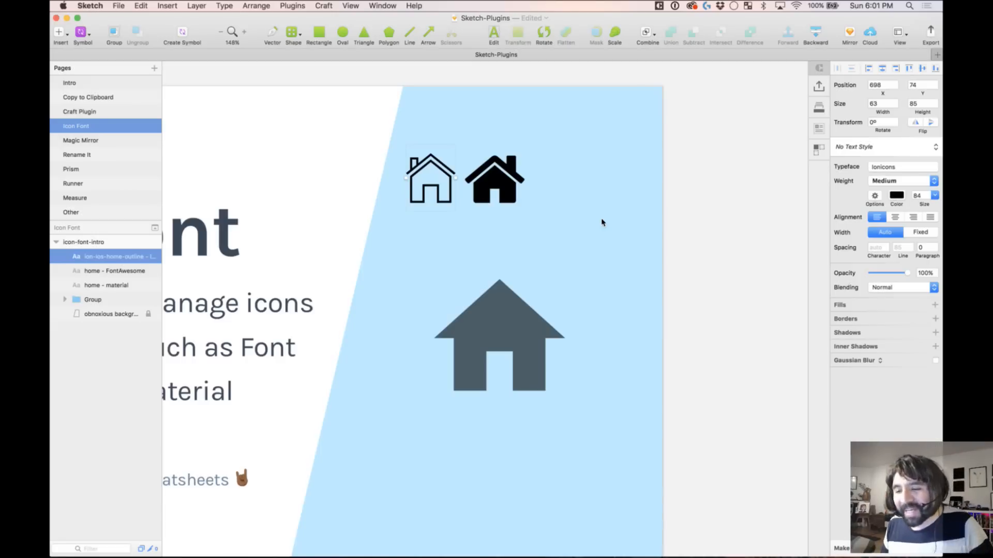
Step: Duplicate the solid FontAwesome house and place the copy about 11 px to its right
click(494, 172)
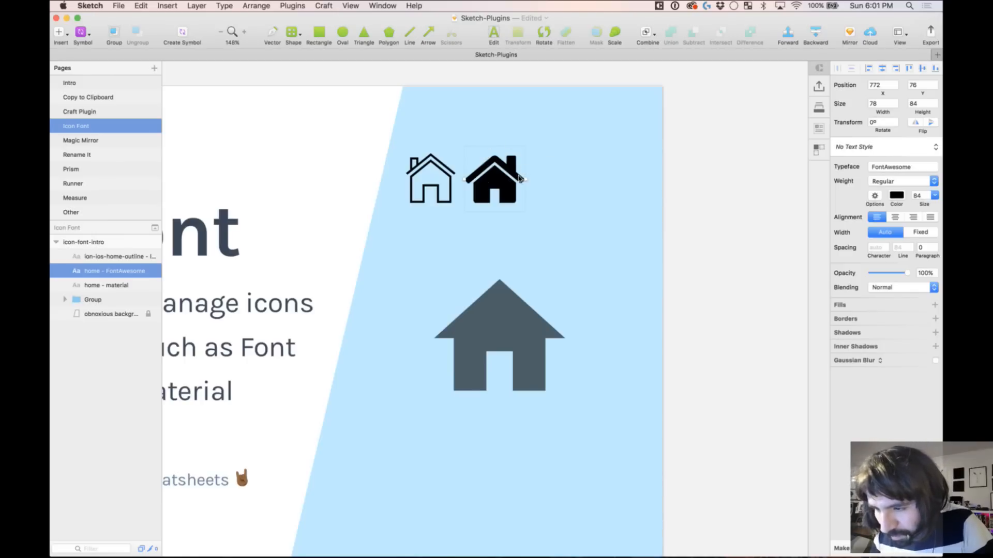
key(super+d)
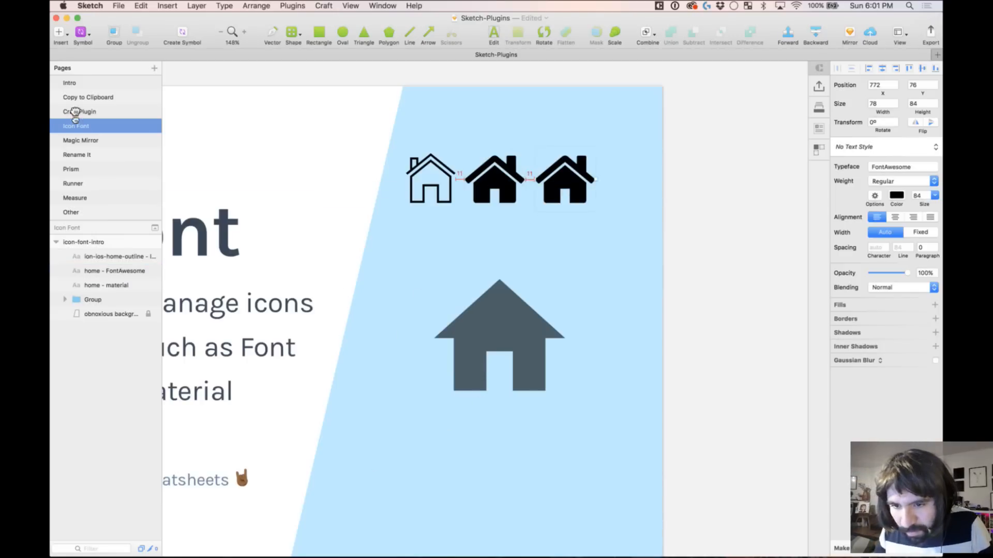
click(78, 113)
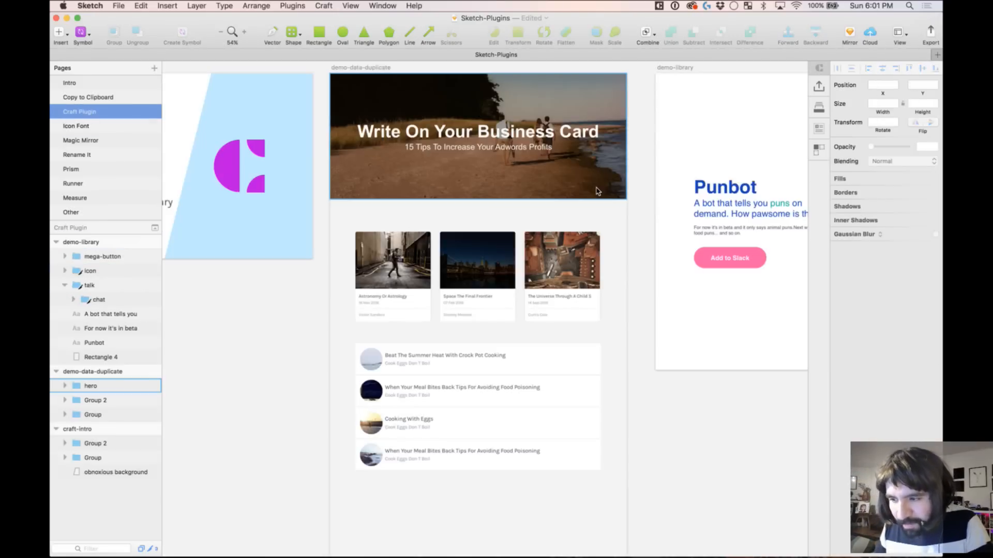
click(91, 128)
click(718, 157)
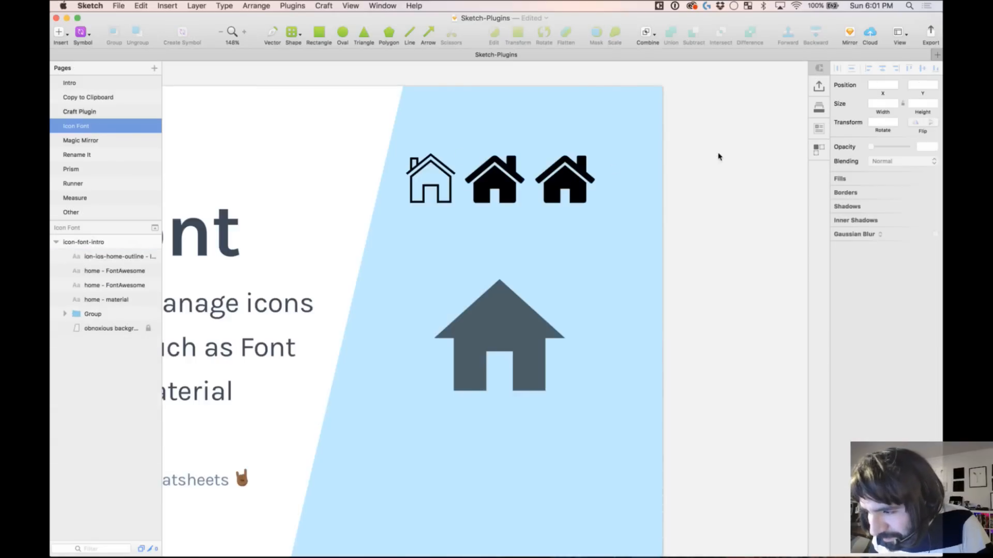
Step: Replace the copied solid house with the "home" icon from simple-line-icons using the Icon Font plugin's Grid Insert
click(577, 176)
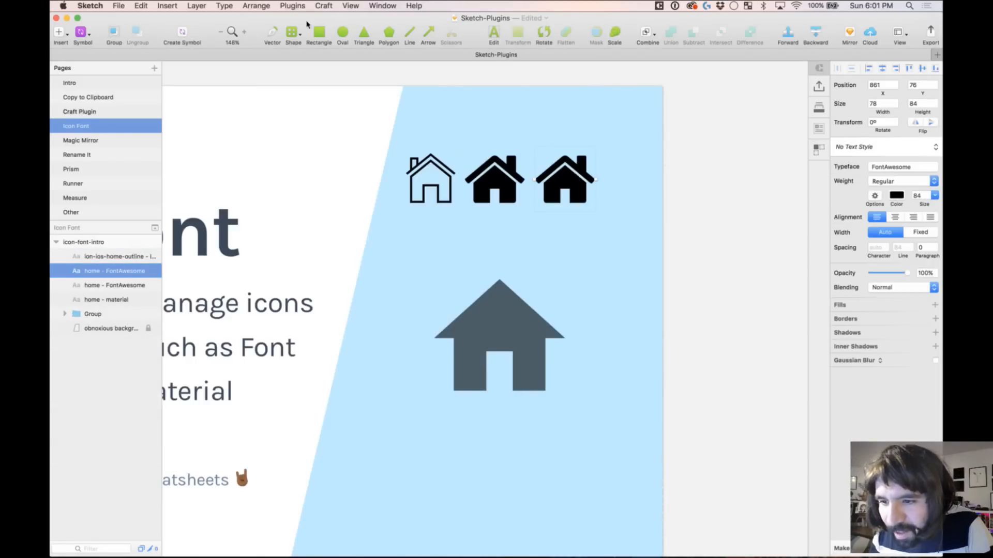
click(298, 6)
mouse_move(307, 41)
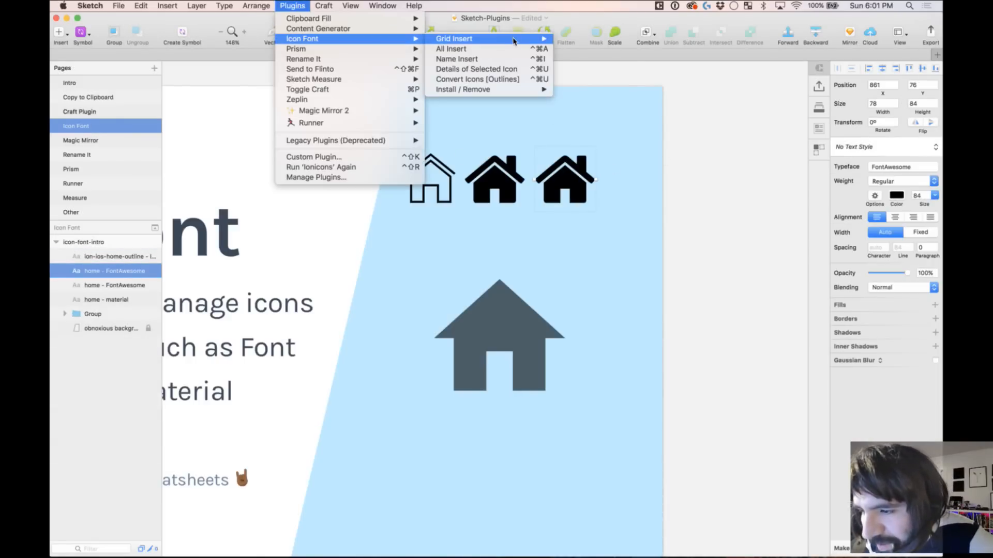
mouse_move(515, 40)
click(623, 49)
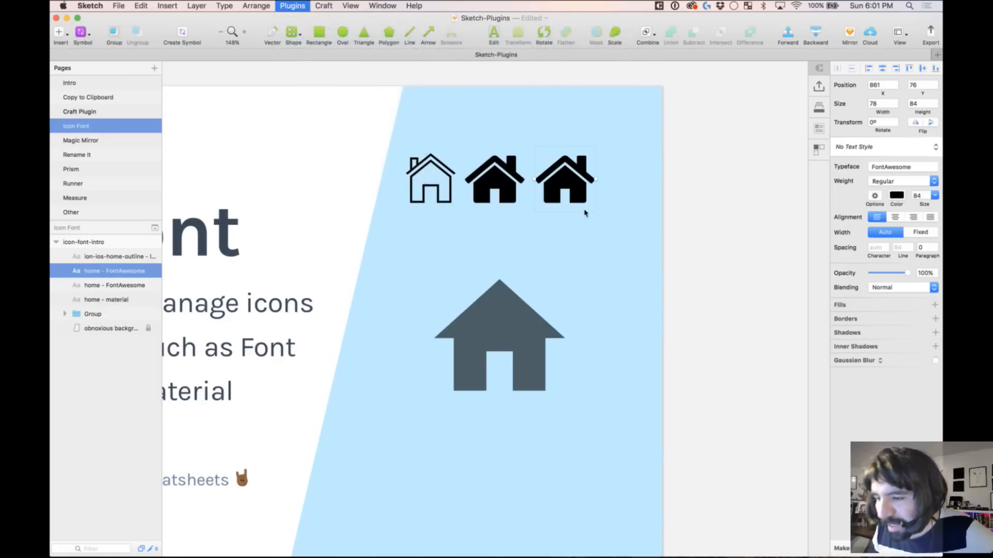
text(home)
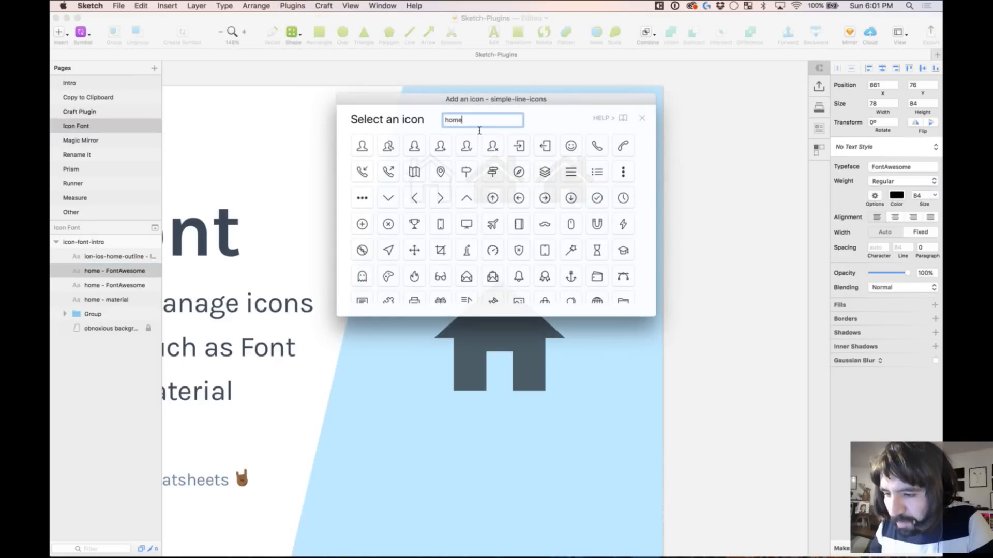
click(364, 148)
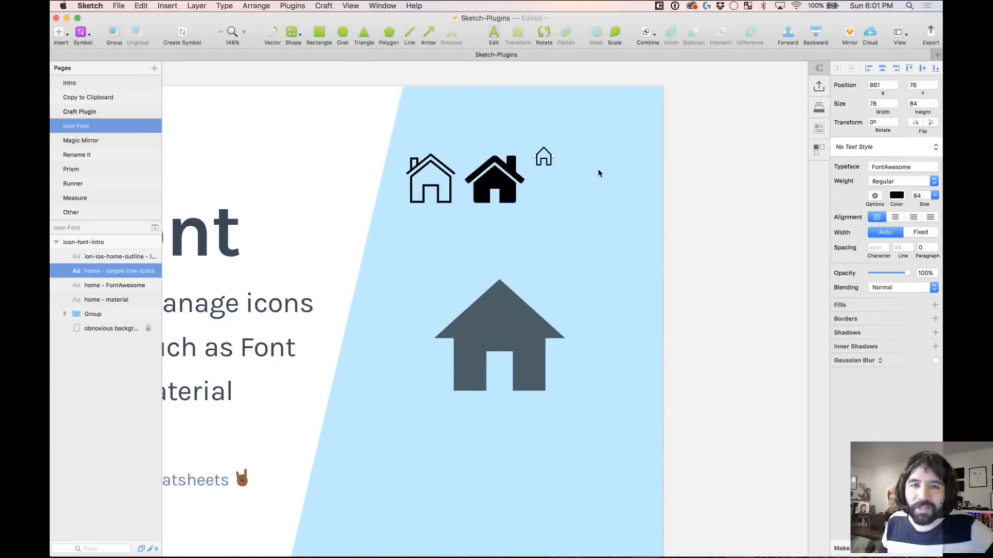
Step: Look over the whole icon-font-intro artboard with nothing selected, and open the Magic Mirror page
click(710, 128)
key(super+minus)
key(super+minus)
key(z)
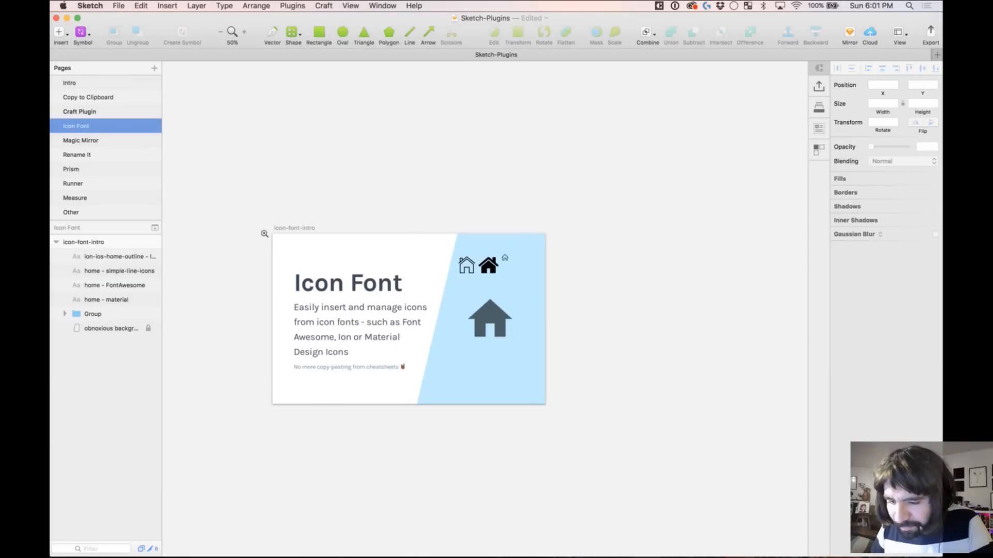
drag(251, 233, 606, 455)
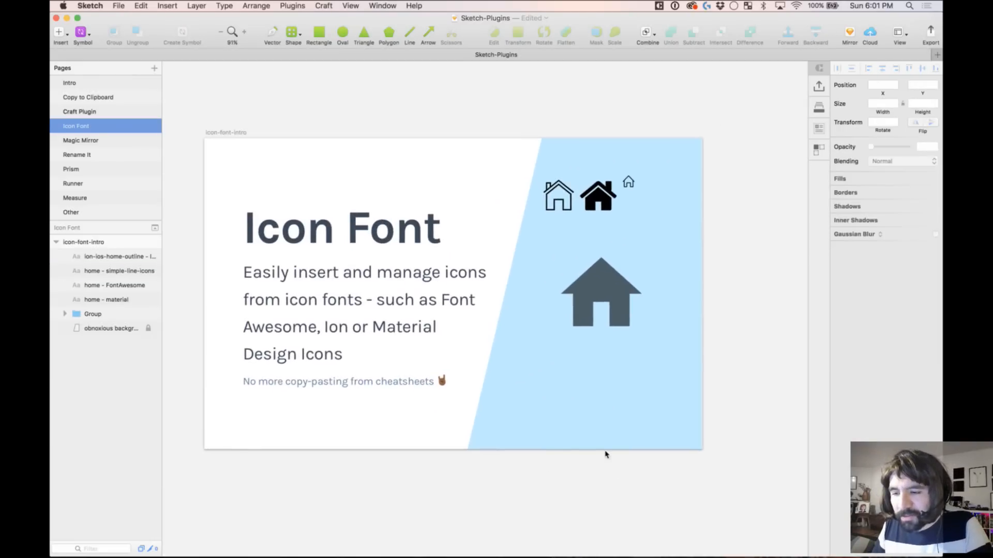
click(110, 146)
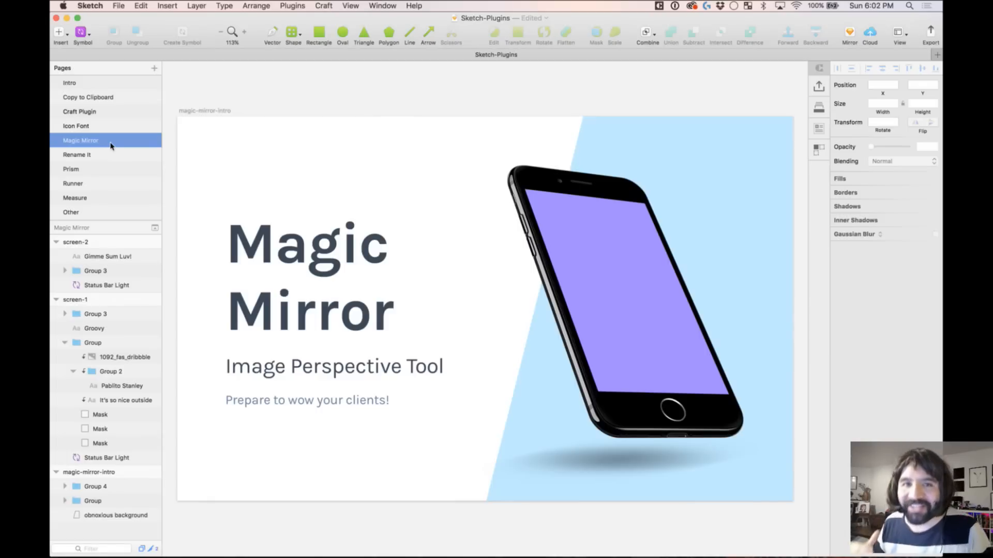
scroll(652, 361, up, 1)
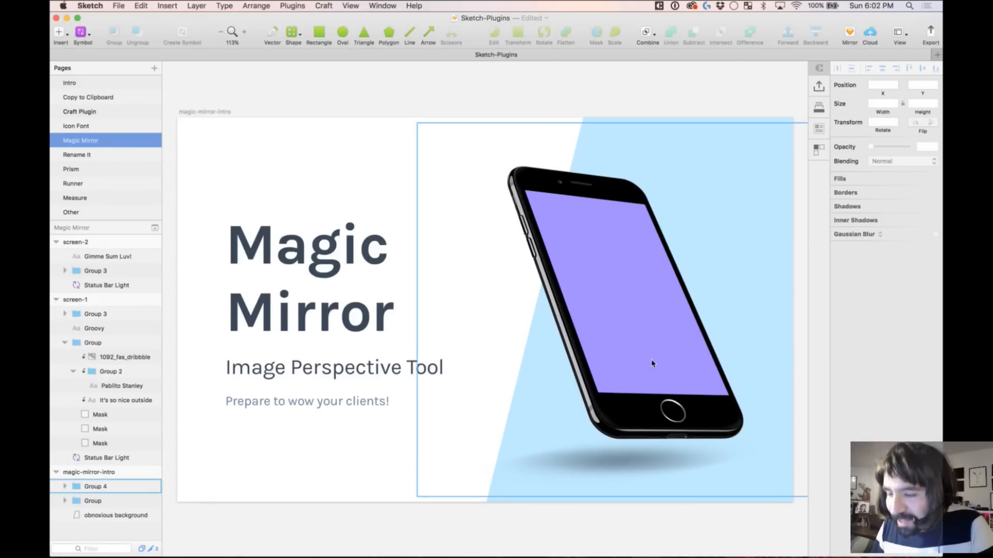
Step: Look over the magic-mirror-intro artboard with its phone mockup and the neighbouring screen-1 and screen-2 artboards
scroll(541, 312, right, 2)
scroll(542, 312, down, 1)
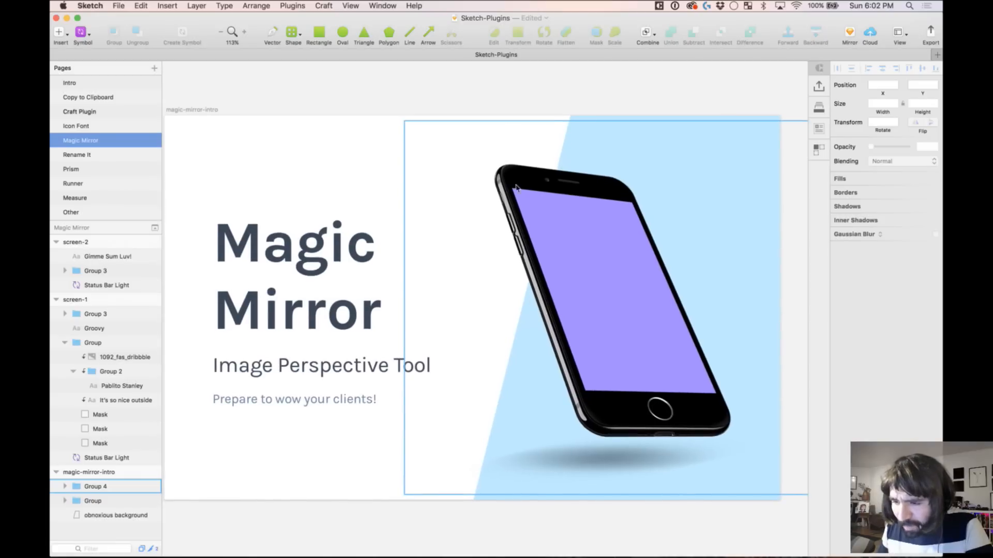
click(540, 233)
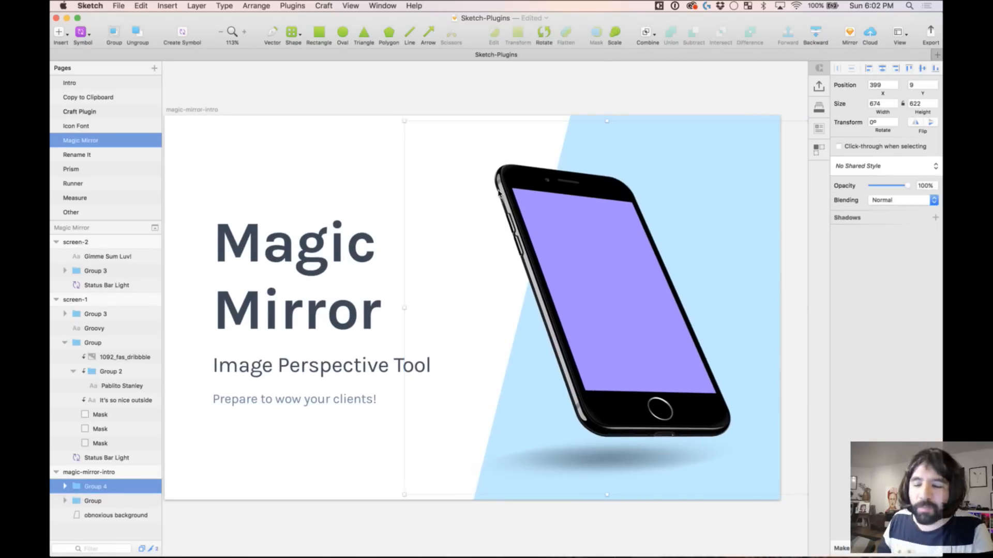
click(474, 78)
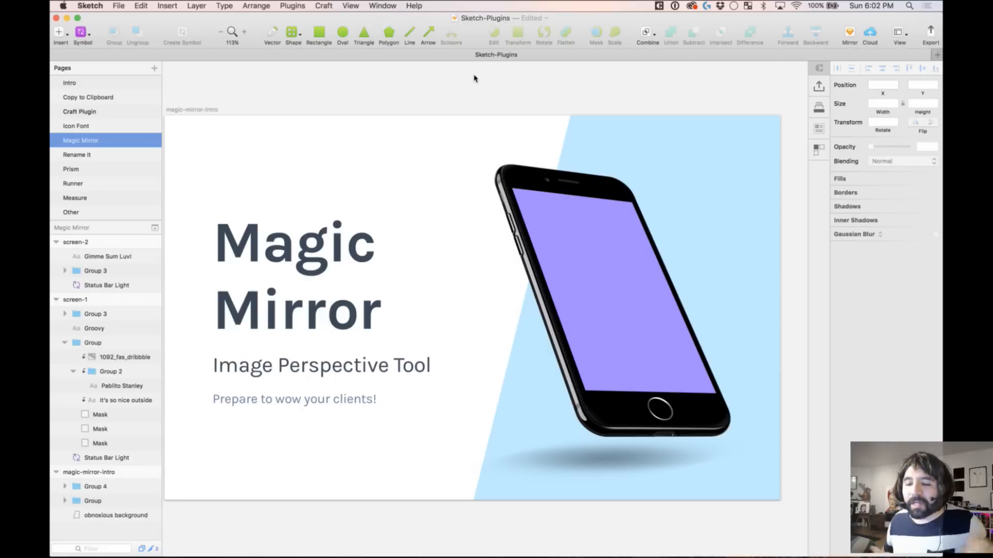
scroll(475, 77, left, 1)
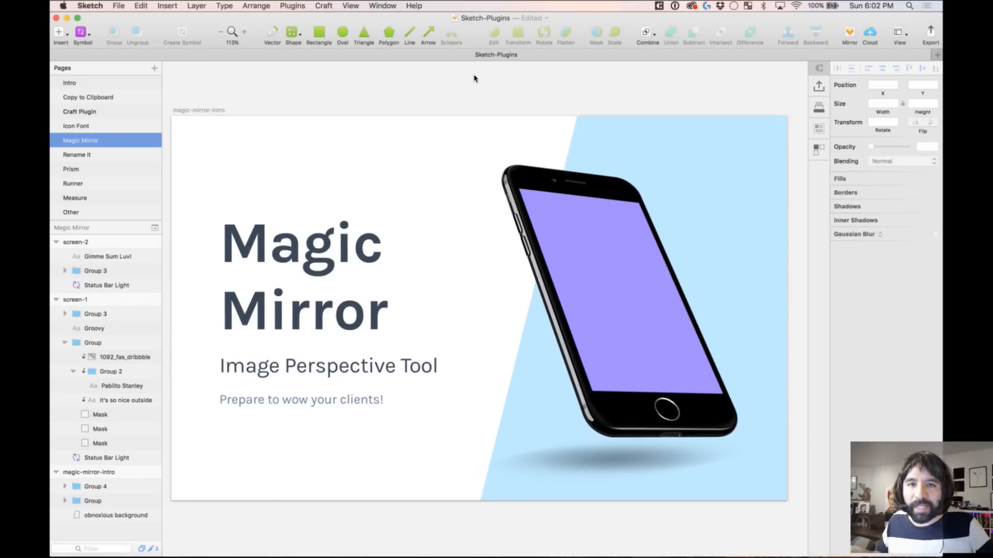
click(315, 392)
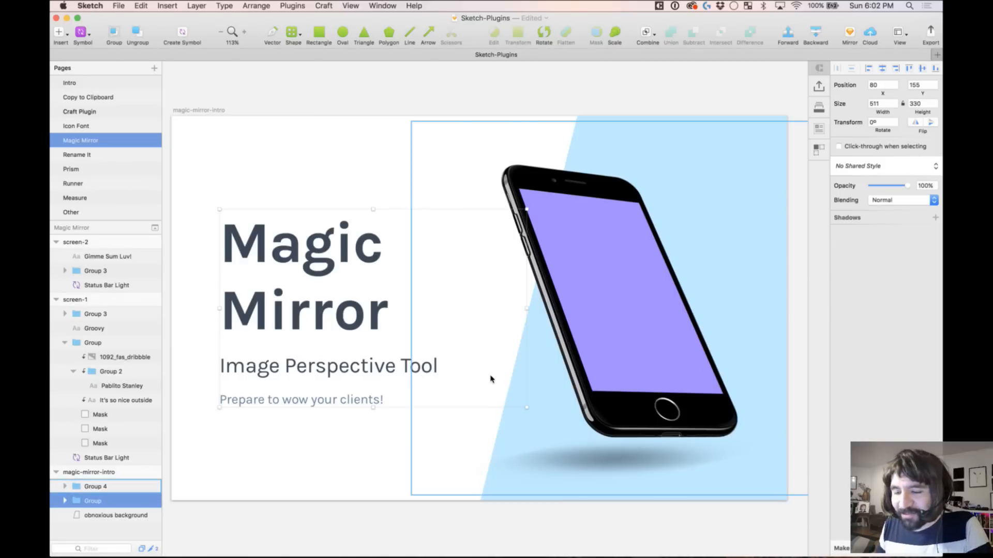
key(super+1)
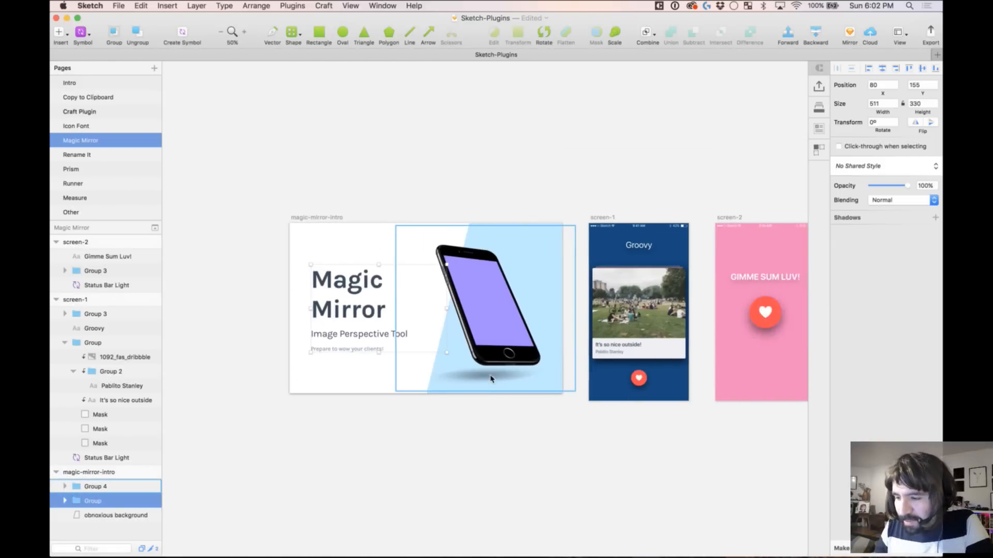
click(490, 380)
drag(326, 199, 750, 434)
click(441, 164)
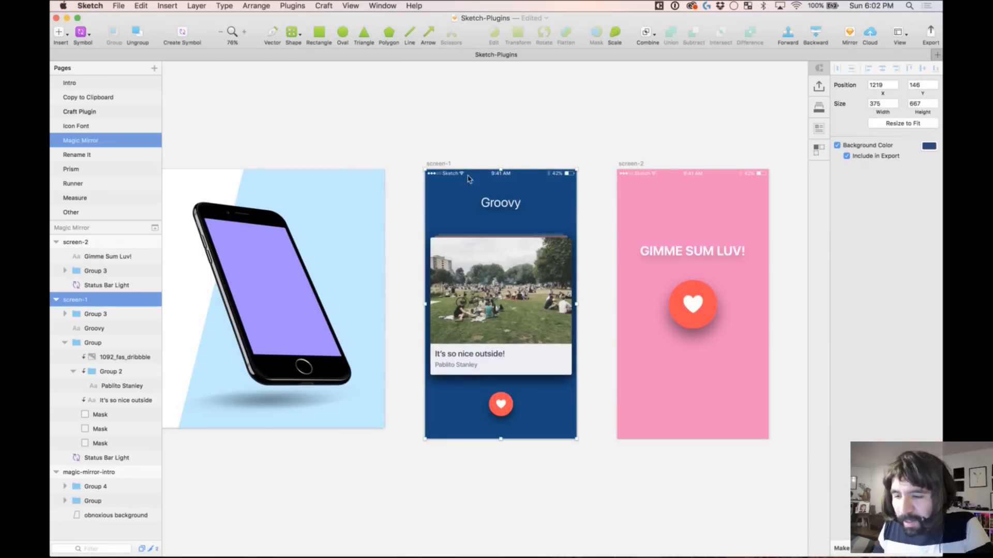
Step: Select the purple screen shape inside the phone mockup on the magic-mirror-intro artboard
click(417, 126)
click(267, 239)
double_click(244, 246)
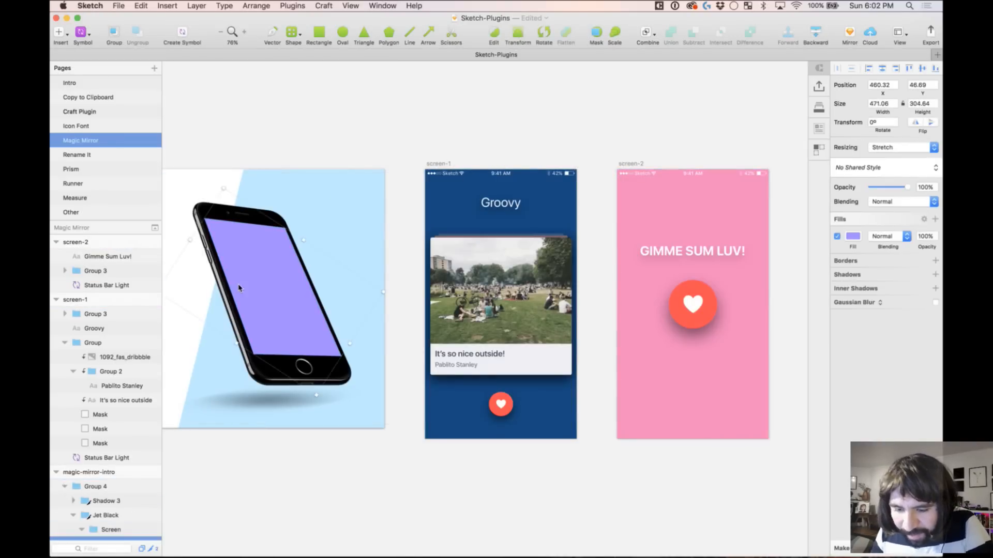
scroll(274, 275, down, 1)
key(z)
drag(200, 162, 440, 456)
drag(432, 237, 500, 217)
key(super+z)
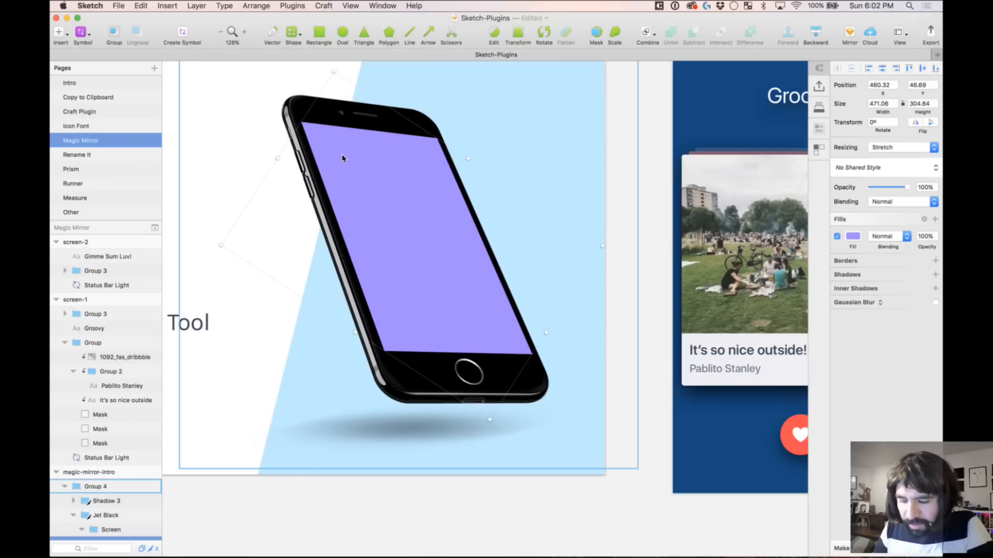
key(super+1)
drag(370, 151, 778, 409)
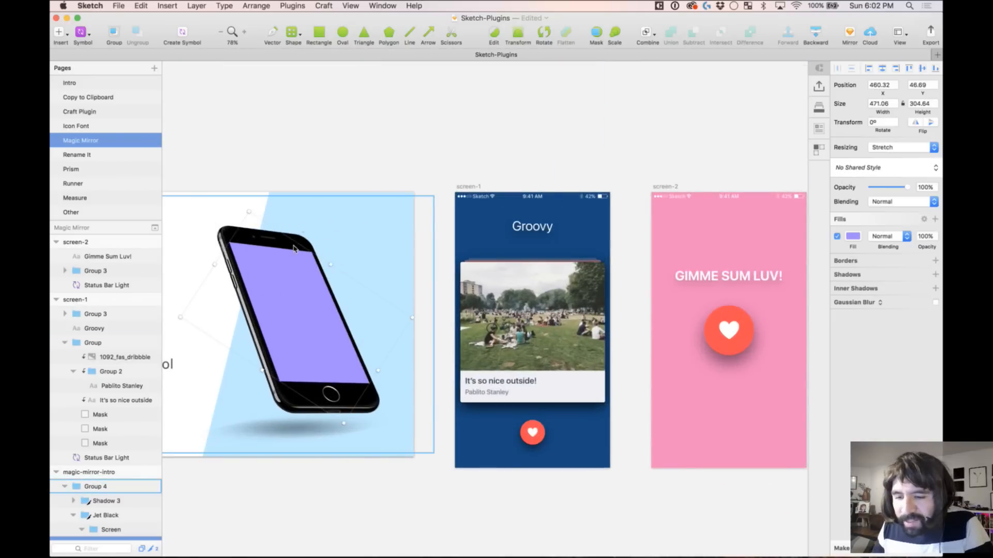
Step: Enable the Magic Mirror 2 plugin and move its floating bar into the empty space above the artboards
click(299, 6)
mouse_move(321, 109)
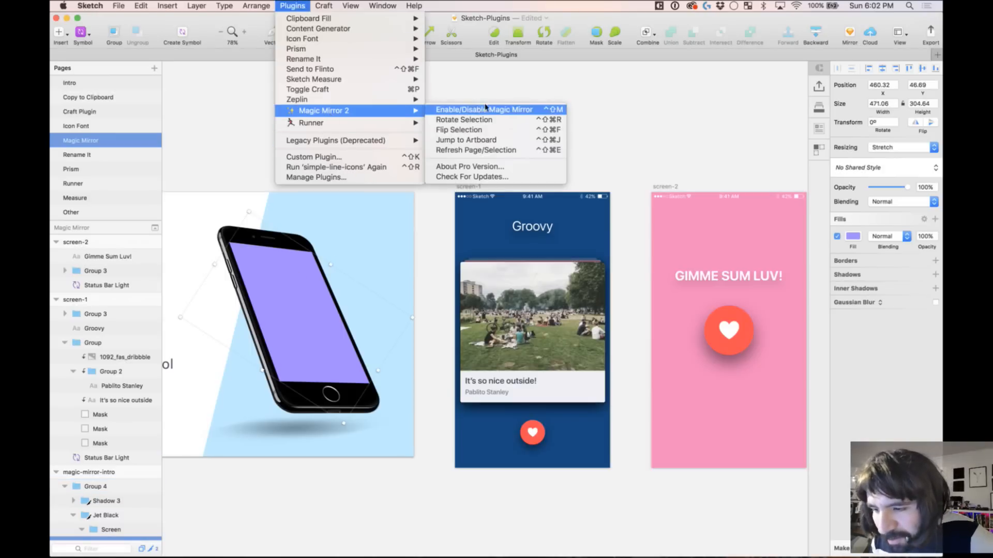
click(486, 105)
click(298, 7)
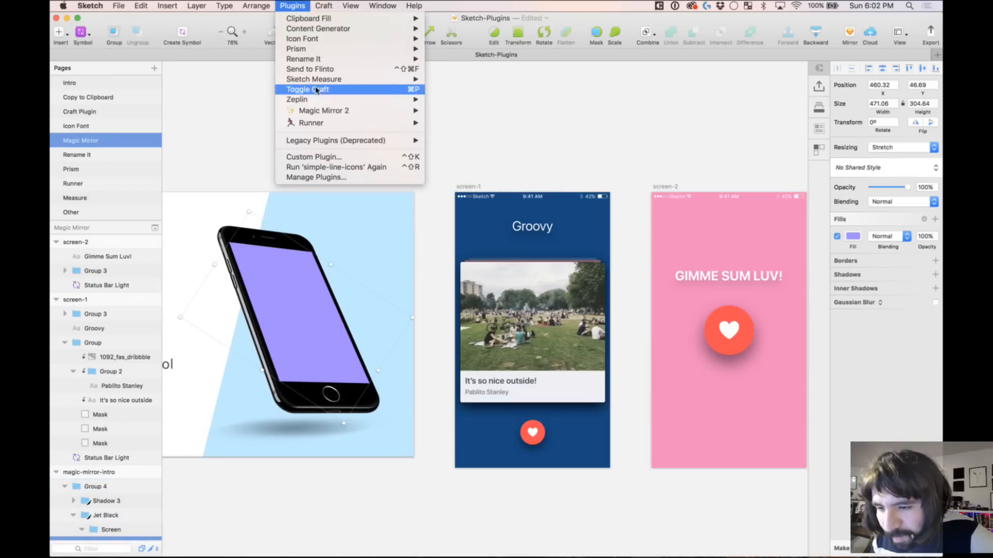
mouse_move(320, 111)
click(446, 110)
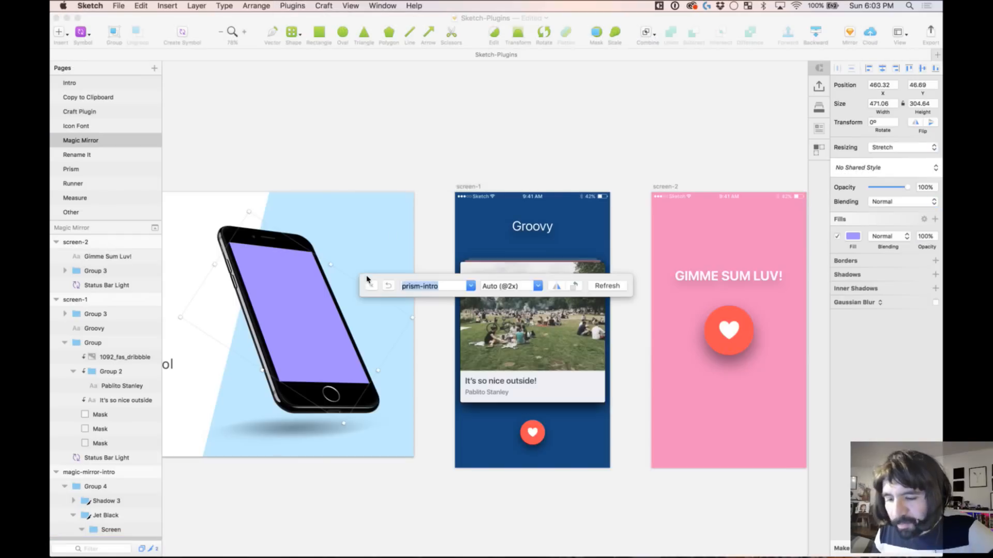
drag(387, 278, 344, 139)
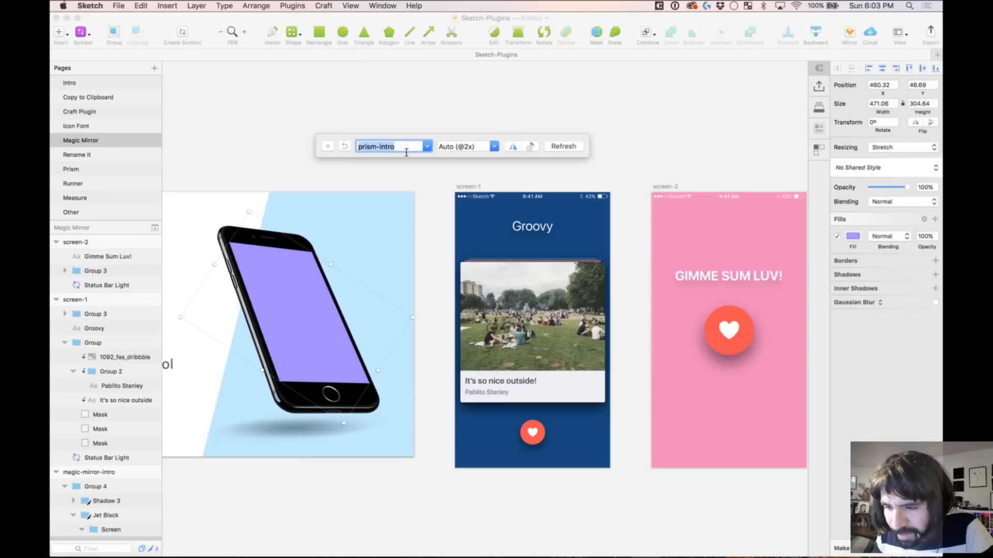
Step: Try to mirror the screen-1 artboard onto the purple phone screen by entering its name and refreshing Magic Mirror
text(screen-1)
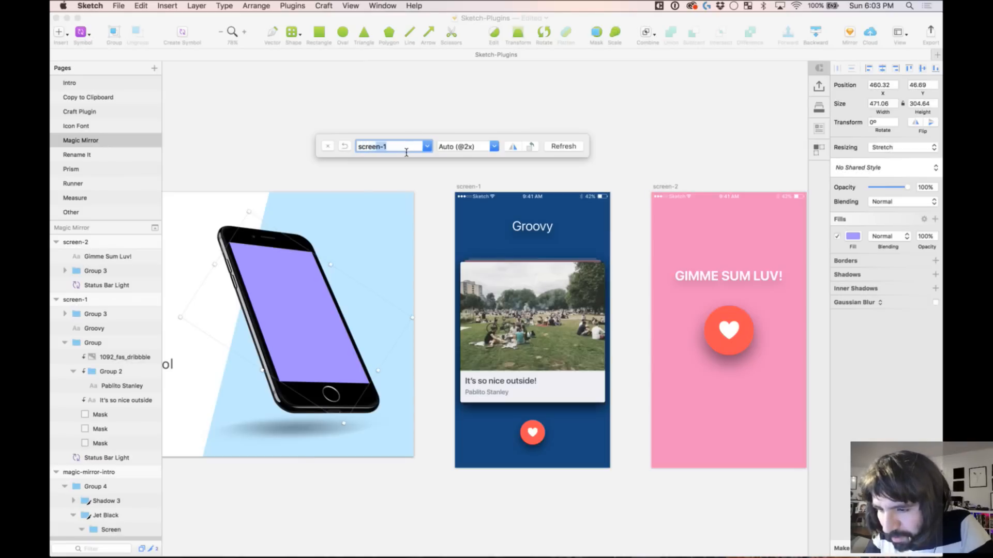
click(564, 150)
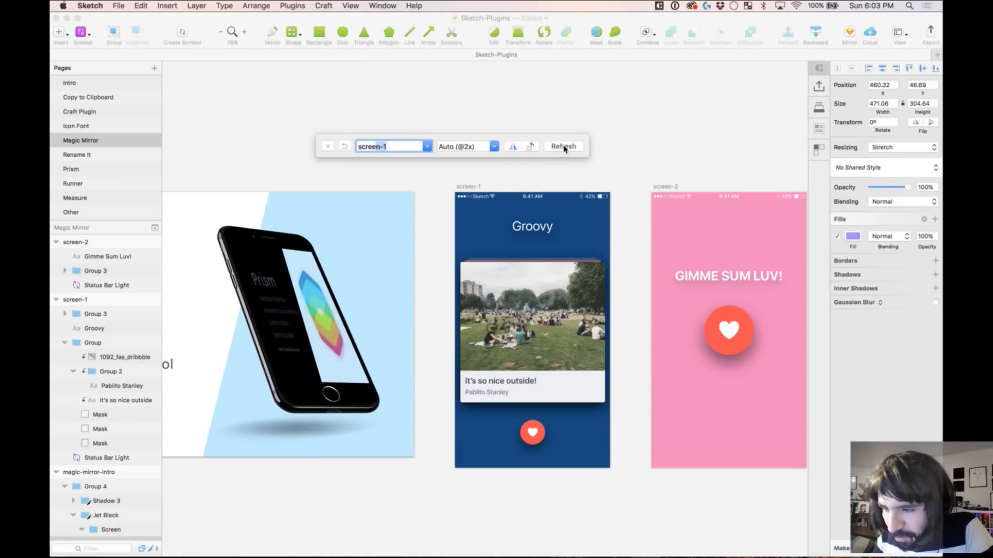
click(394, 151)
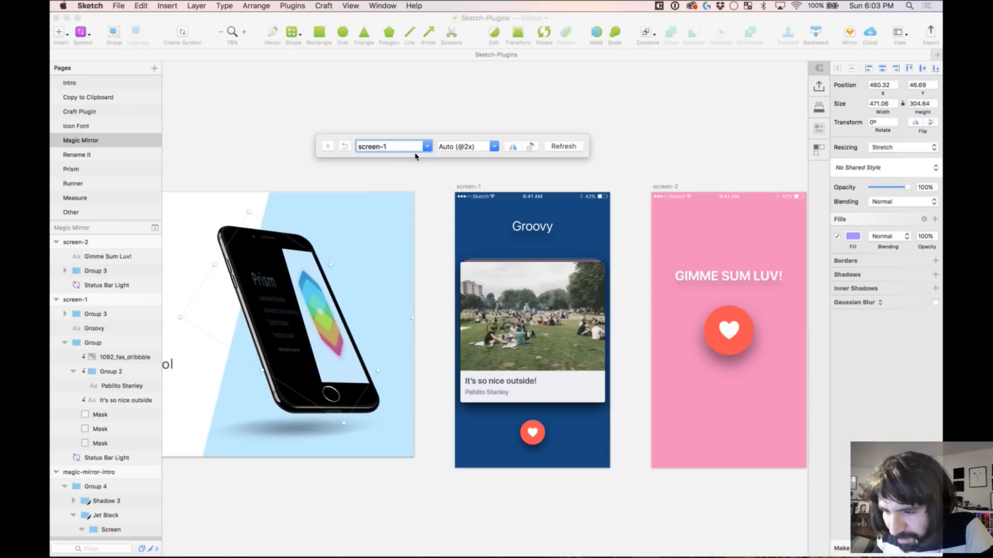
text(1)
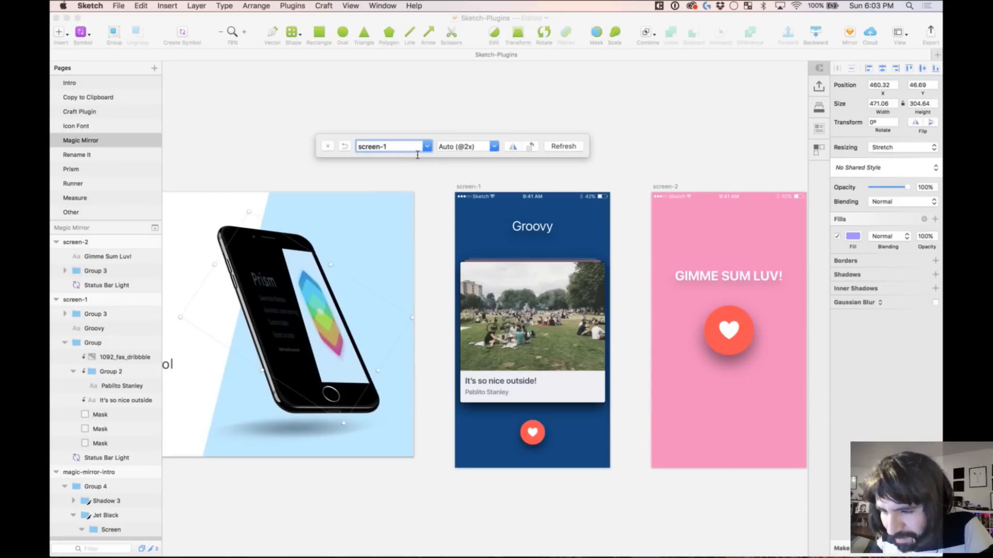
key(Return)
Step: Try the runner-intro and screen-2 artboards on the phone screen in Magic Mirror, finishing with screen-1
click(428, 147)
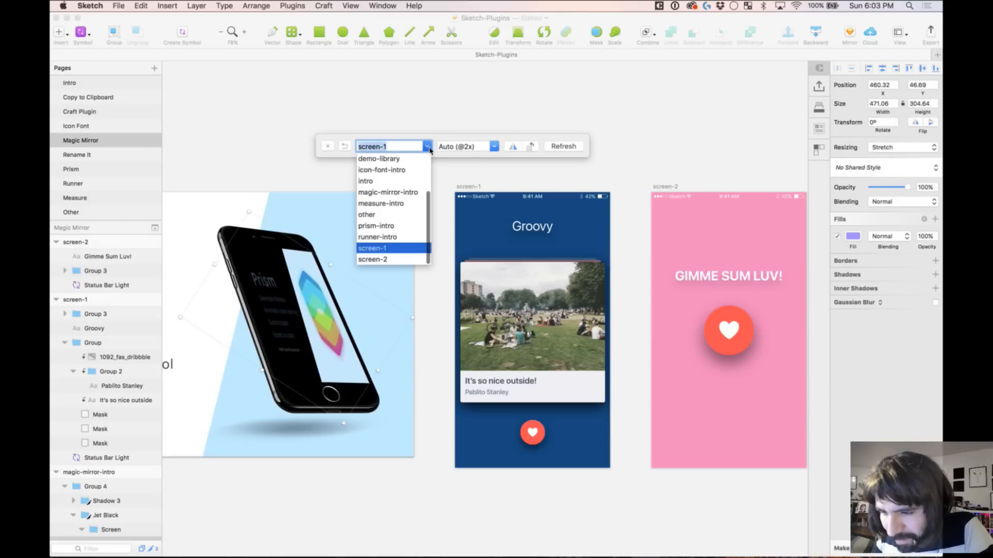
click(393, 239)
click(428, 147)
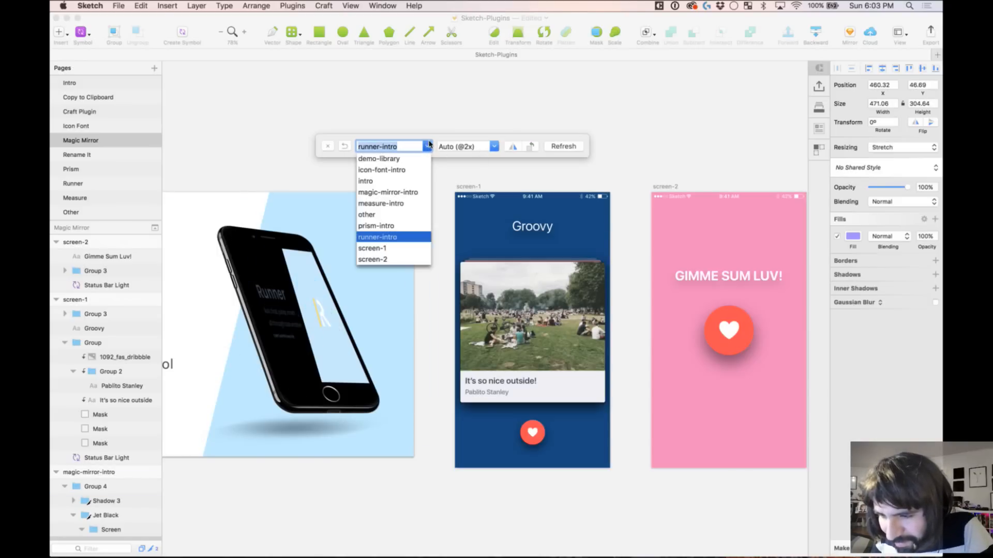
click(384, 257)
click(428, 146)
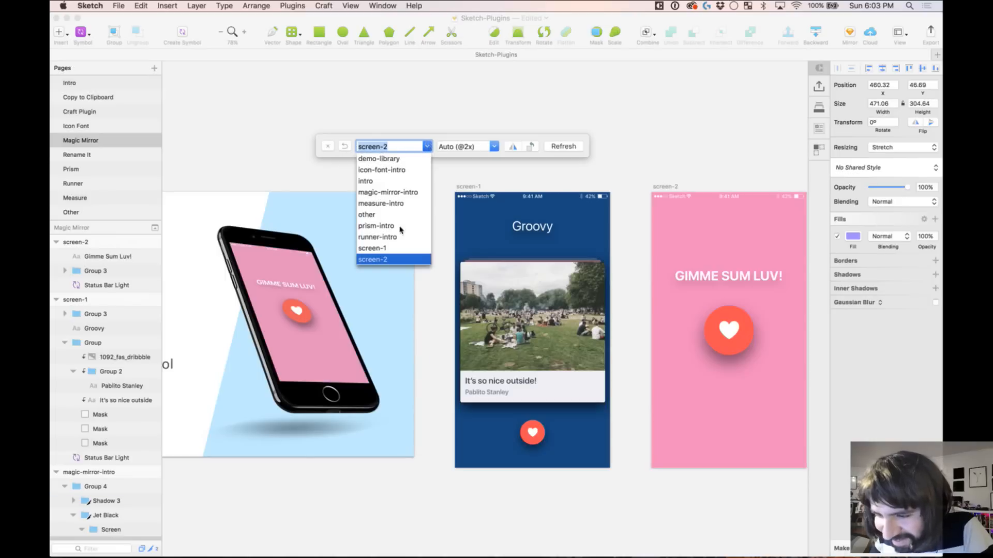
click(385, 247)
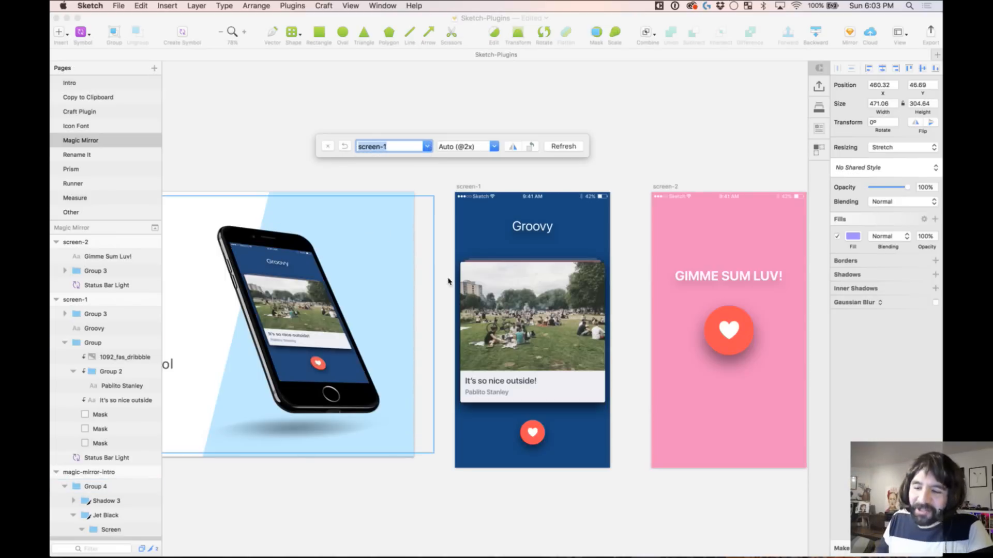
Step: Reselect the phone's screen shape and set its Magic Mirror artboard to screen-2
click(471, 187)
key(z)
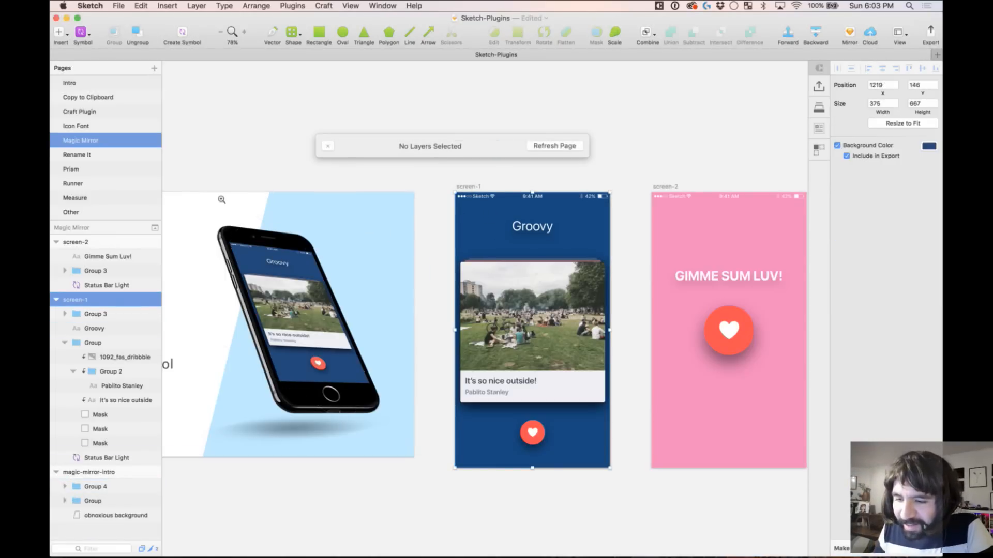
drag(198, 177, 628, 511)
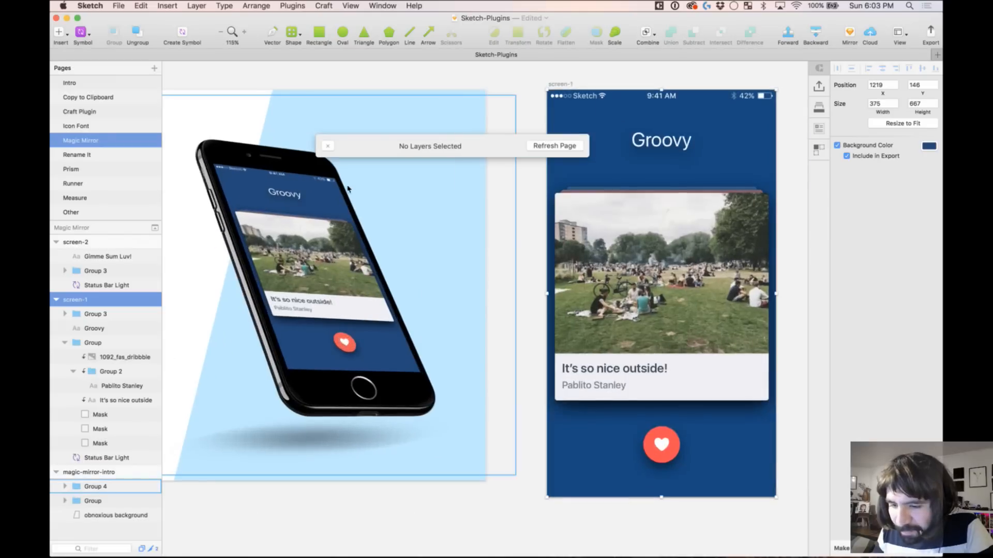
click(299, 217)
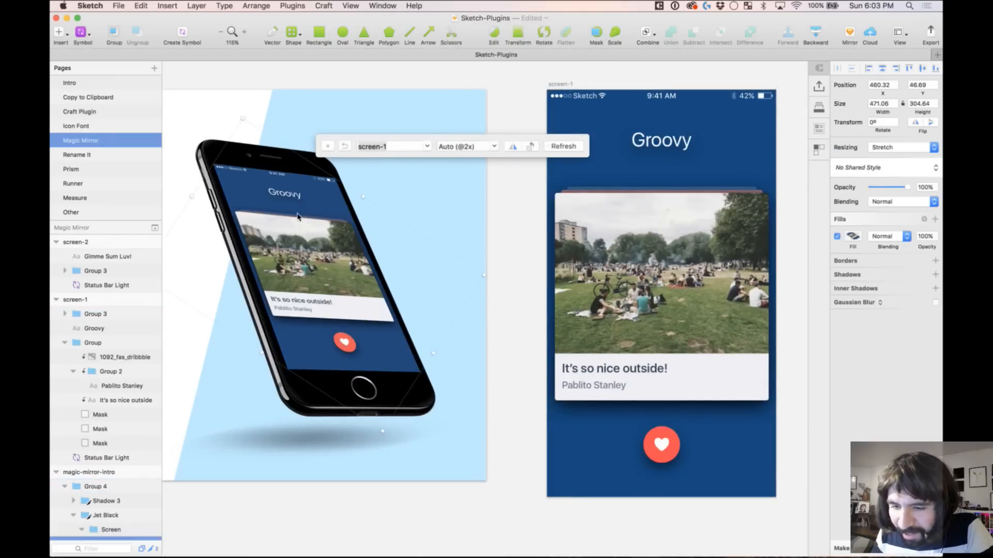
click(427, 149)
click(427, 149)
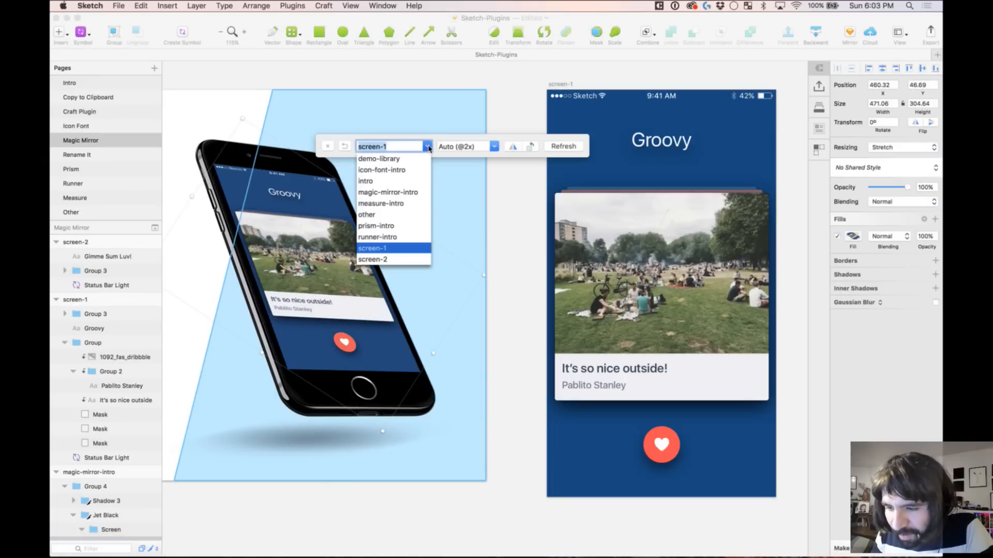
click(379, 260)
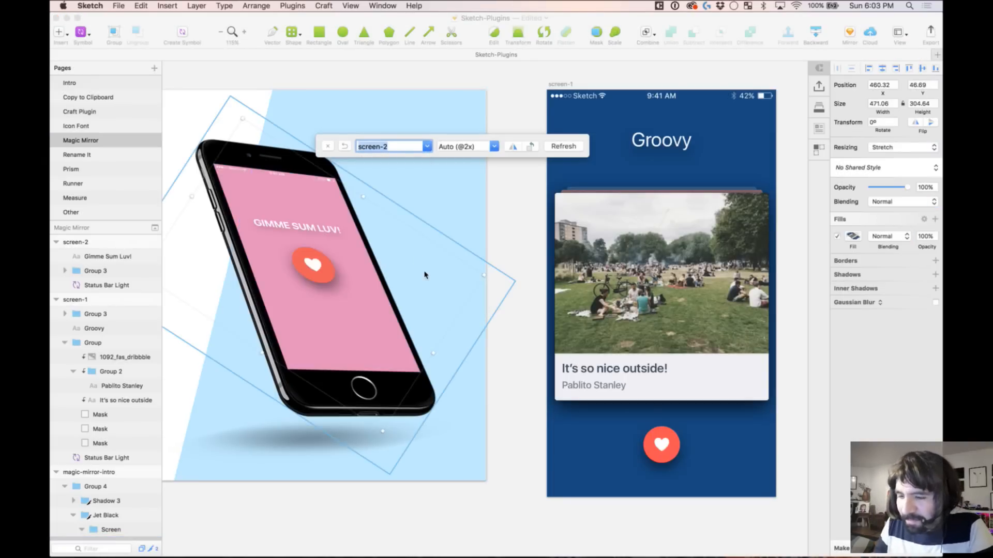
Step: Examine the phone mockup's mirrored screen shape up close, including its fill and its place in the layer structure
click(371, 66)
super+click(282, 217)
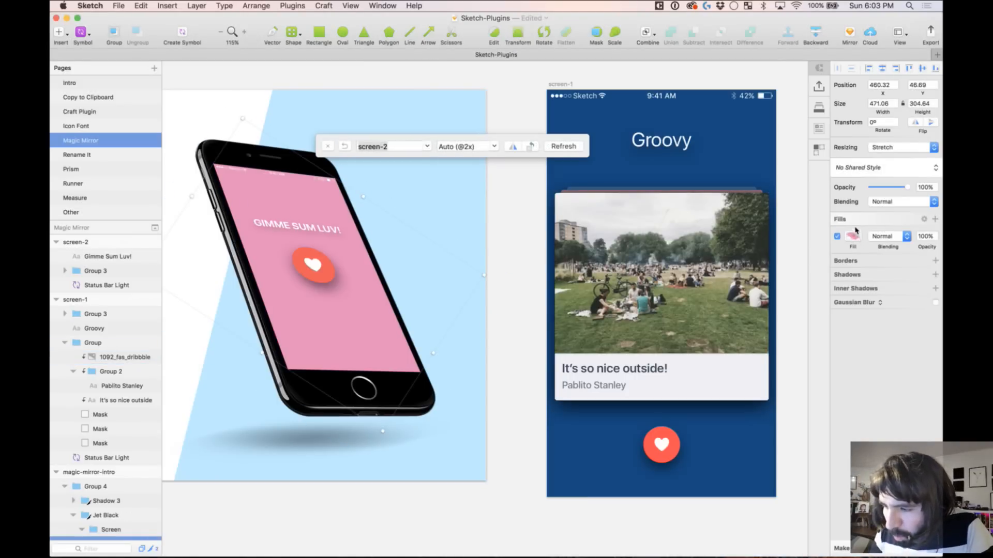
key(super+0)
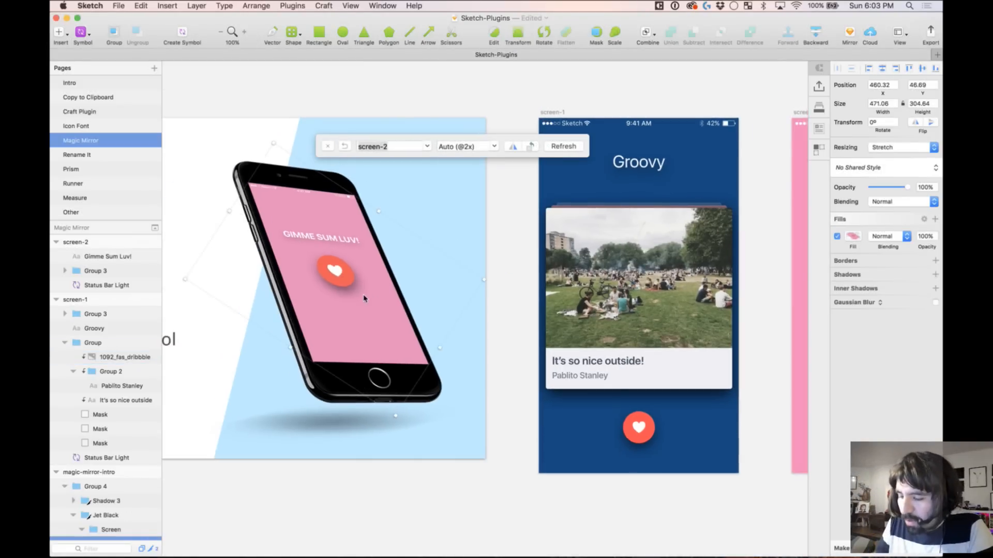
key(super+minus)
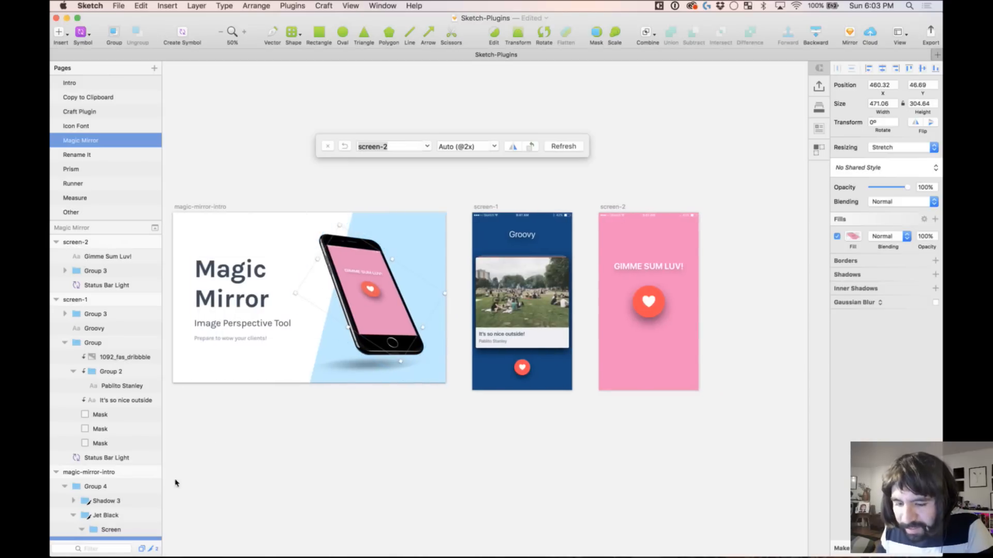
scroll(122, 505, down, 5)
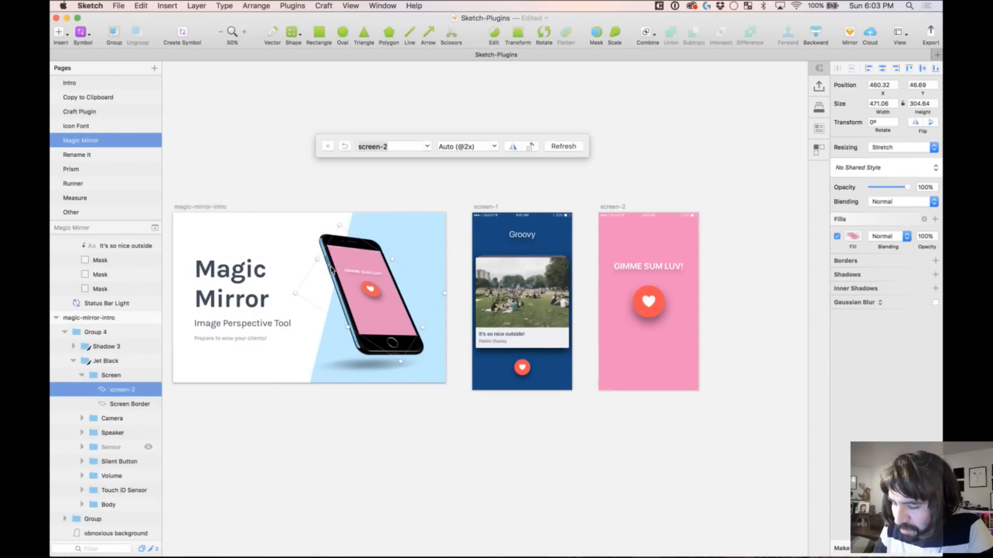
key(super+plus)
key(super+plus)
scroll(331, 270, left, 8)
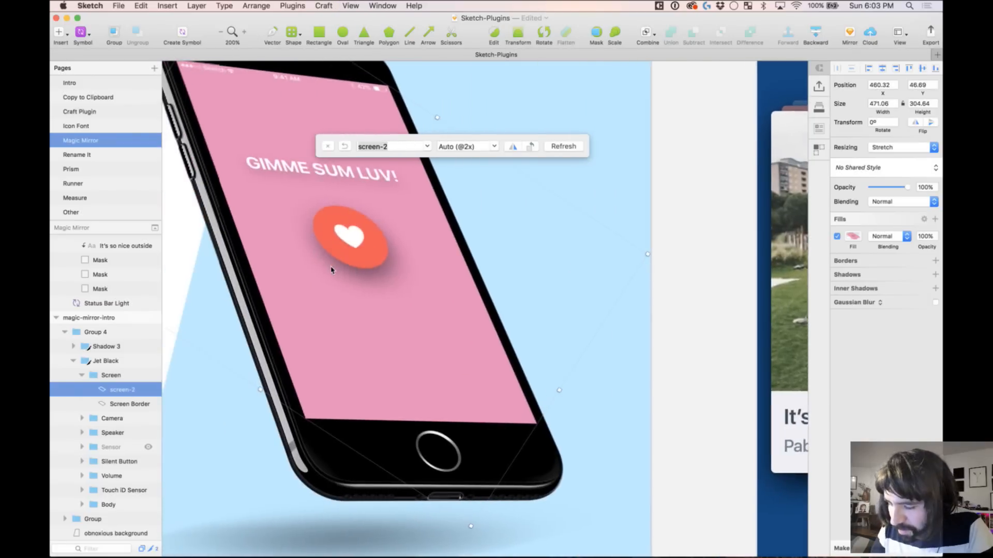
Step: Move the lower-left corner point of the phone's screen shape inward to about X 794, Y 372, and undo the move
key(Return)
drag(308, 418, 408, 327)
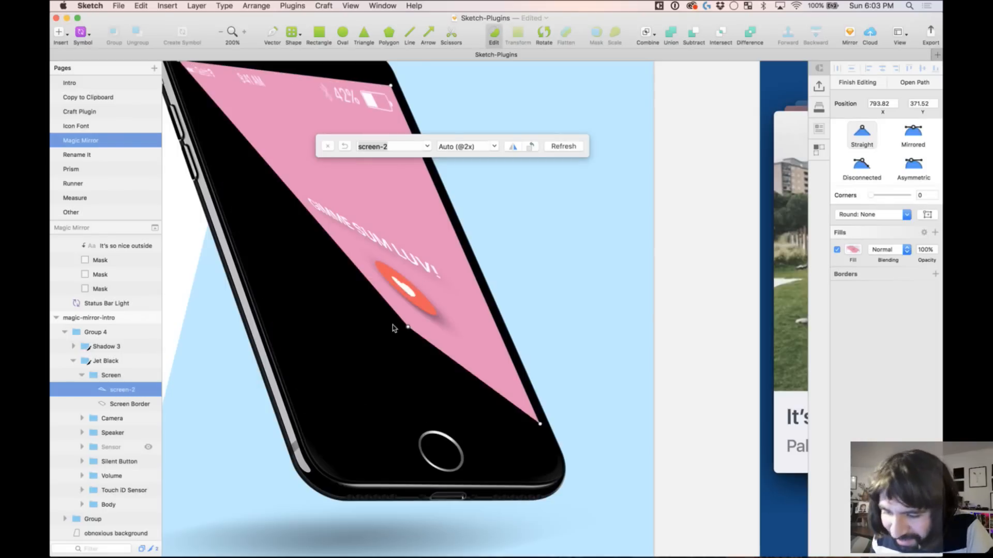
key(super+z)
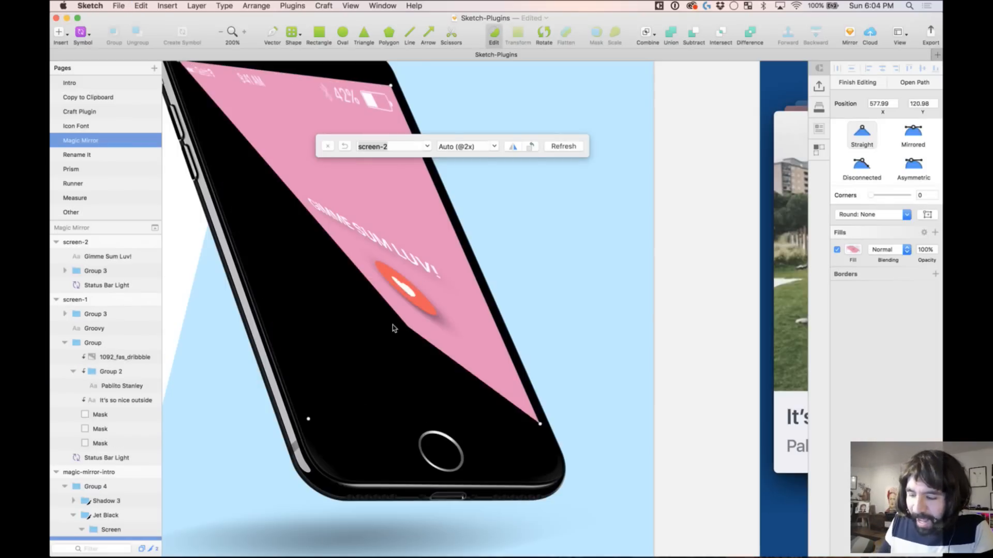
key(super+minus)
key(super+minus)
key(super+minus)
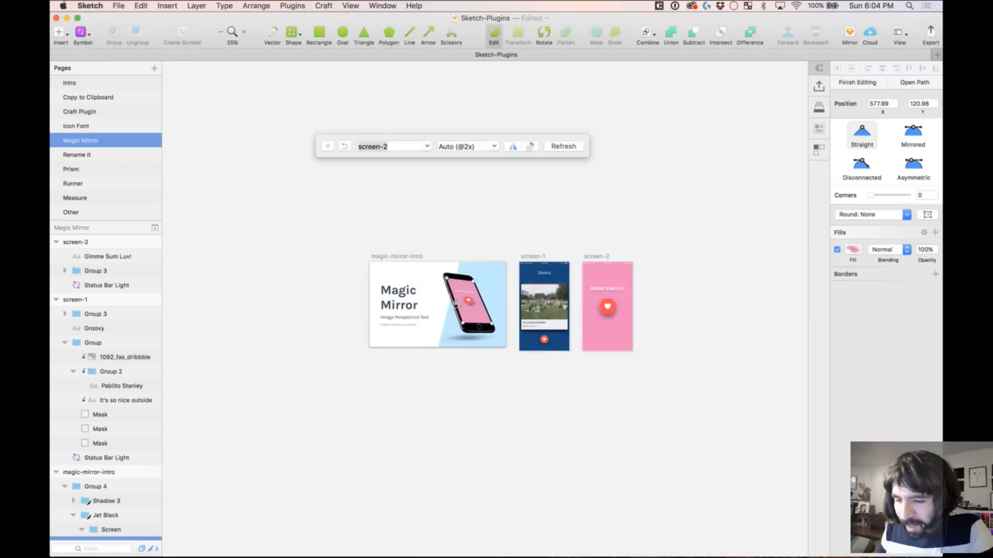
Step: Finish editing the points of the phone's screen shape and review the mirrored result on the magic-mirror-intro artboard up close
click(354, 248)
drag(355, 247, 636, 357)
key(Escape)
click(427, 237)
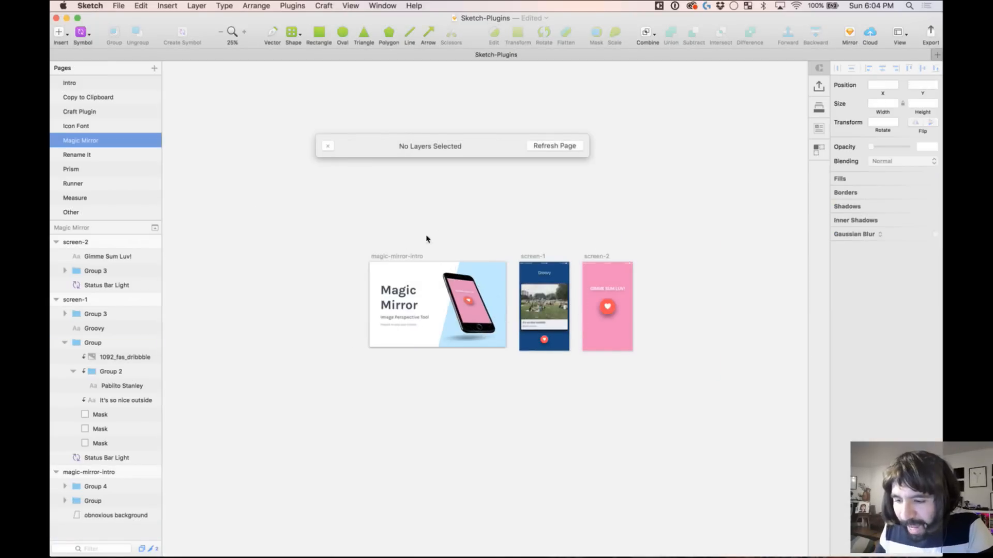
key(z)
drag(362, 249, 492, 352)
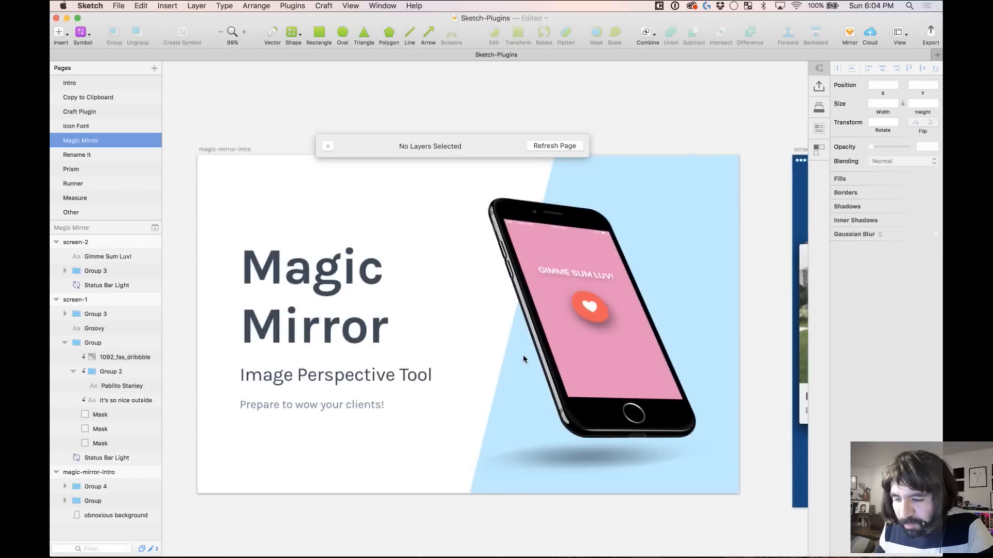
click(524, 358)
Step: Select the phone's mirrored screen shape, move the Magic Mirror window clear of the artboard, and deselect the shape
double_click(593, 271)
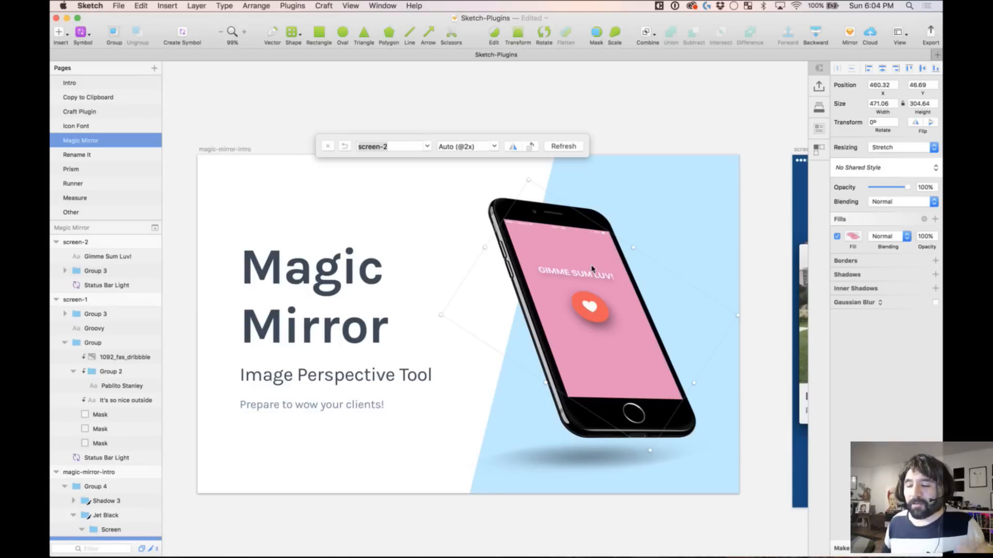
mouse_move(330, 139)
mouse_down()
mouse_move(306, 103)
mouse_move(242, 104)
mouse_up()
click(189, 125)
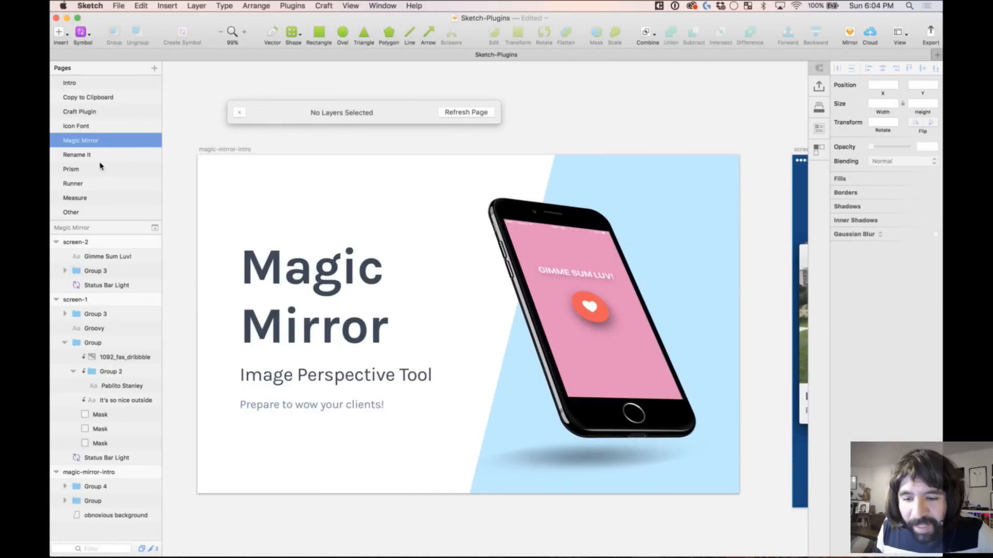
Step: Switch to the Rename It page and close the Magic Mirror window
click(95, 155)
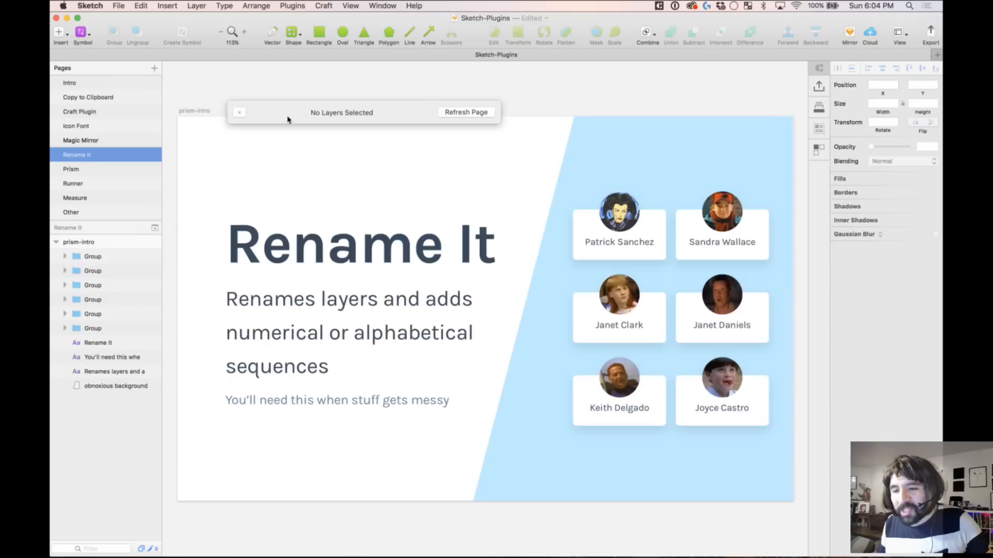
click(240, 112)
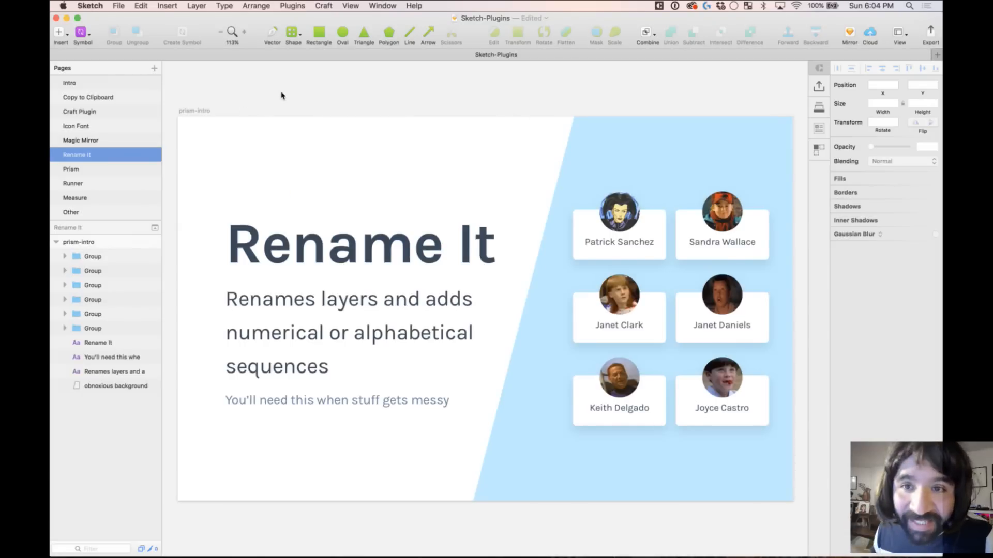
Step: Select the first Group layer in the prism-intro artboard's layer list
click(116, 256)
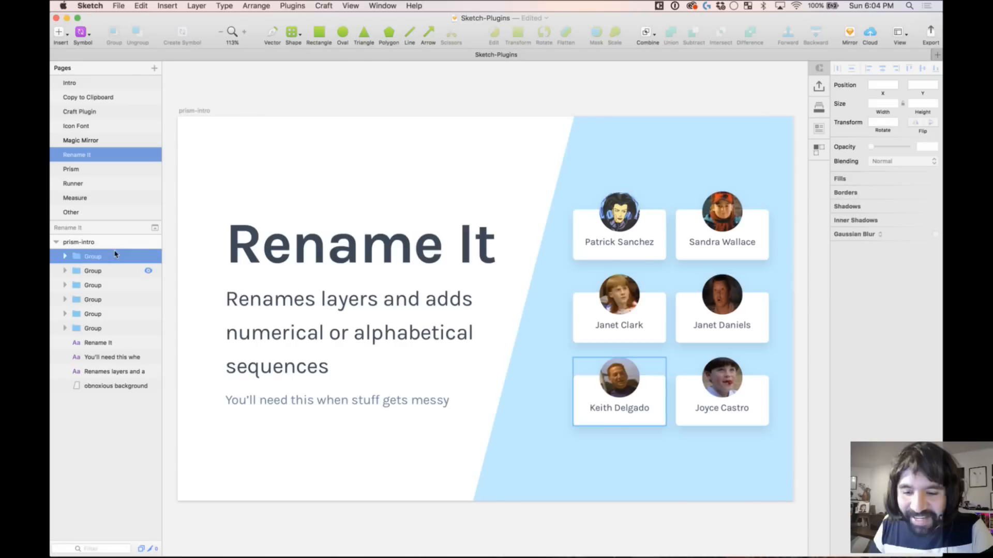